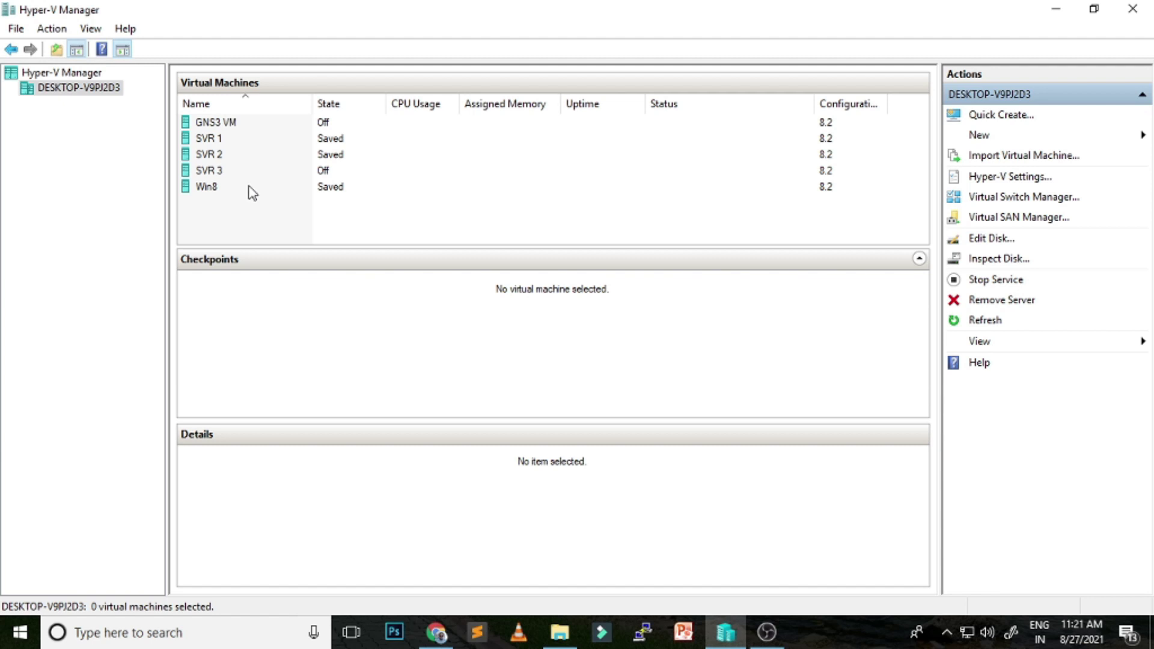
# Start the SVR 1 virtual machine and open its connection window
pyautogui.click(218, 139)
pyautogui.rightClick(238, 140)
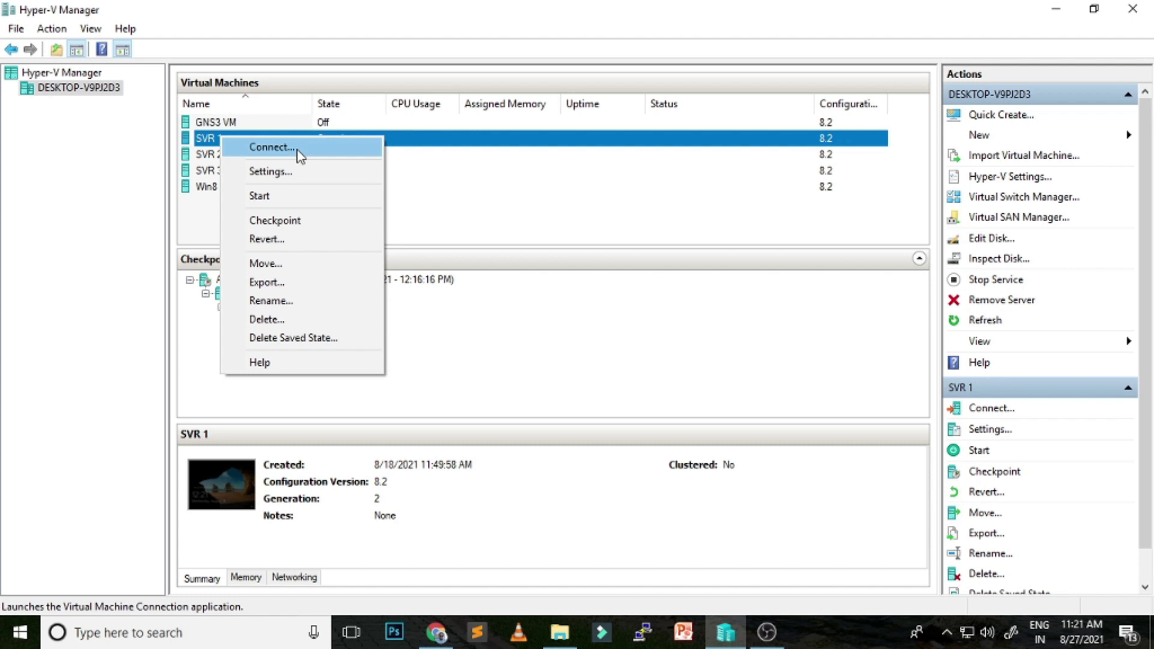
pyautogui.click(297, 148)
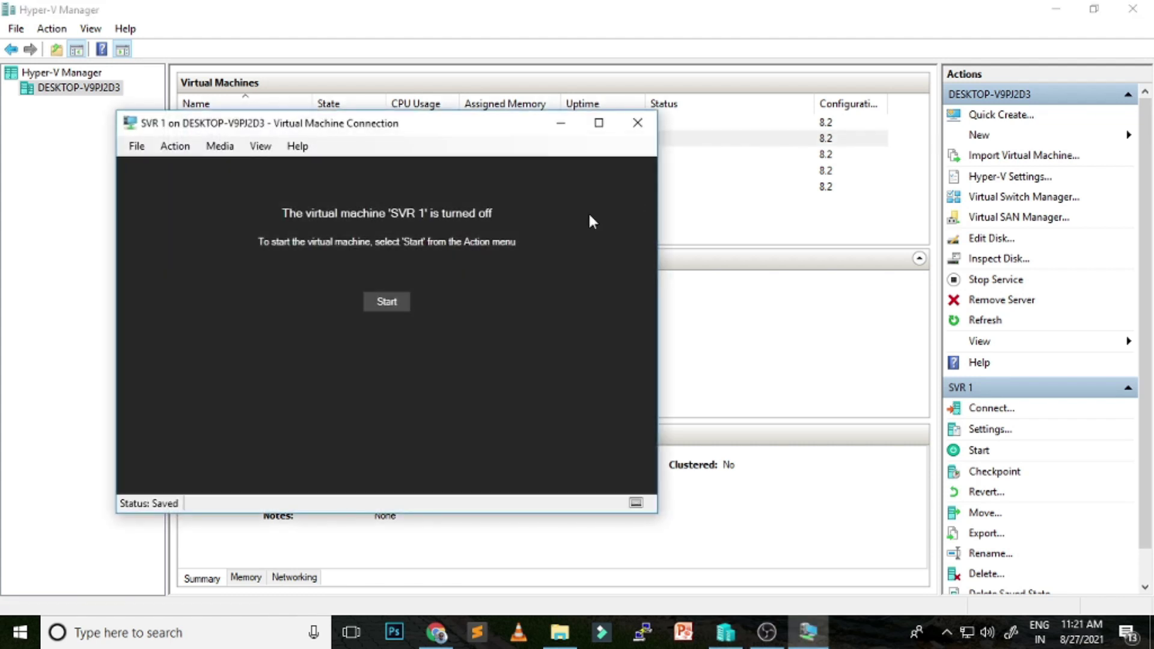
pyautogui.click(386, 300)
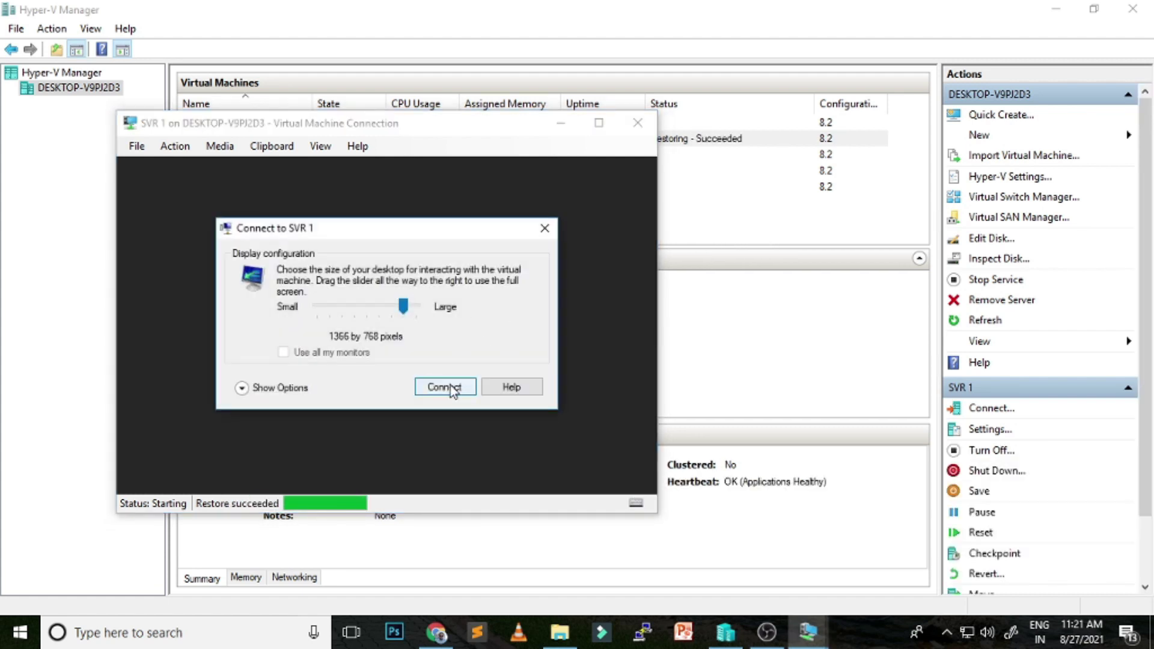
pyautogui.click(444, 387)
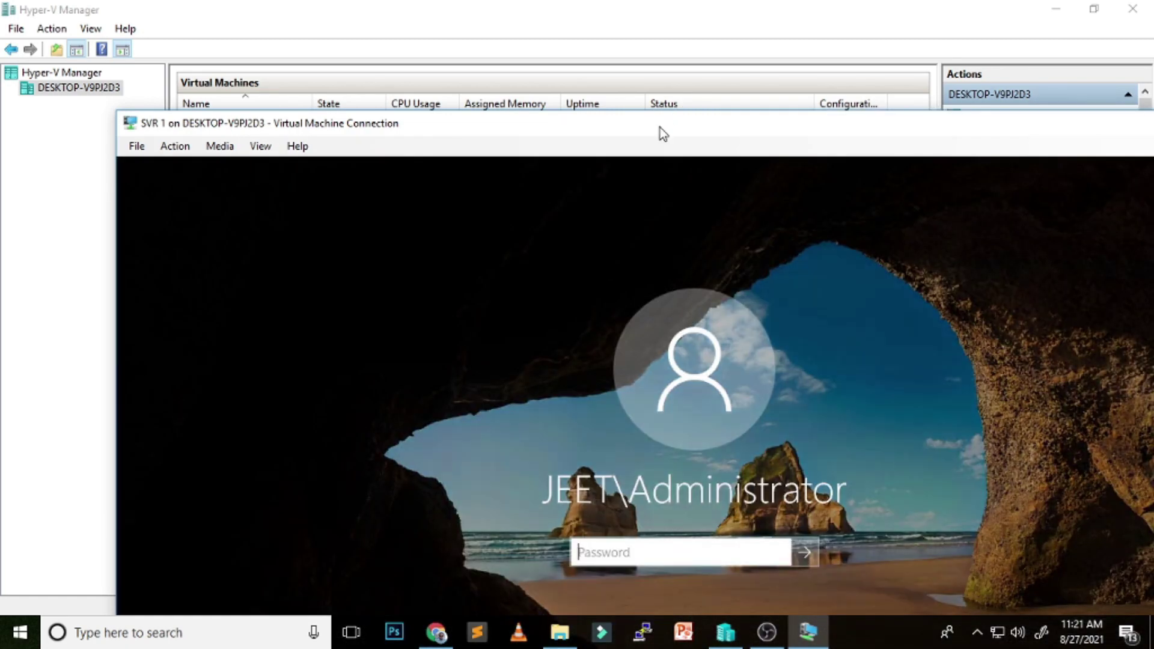
# Go full screen on SVR 1 and sign in with the JEET\Administrator password
pyautogui.doubleClick(659, 127)
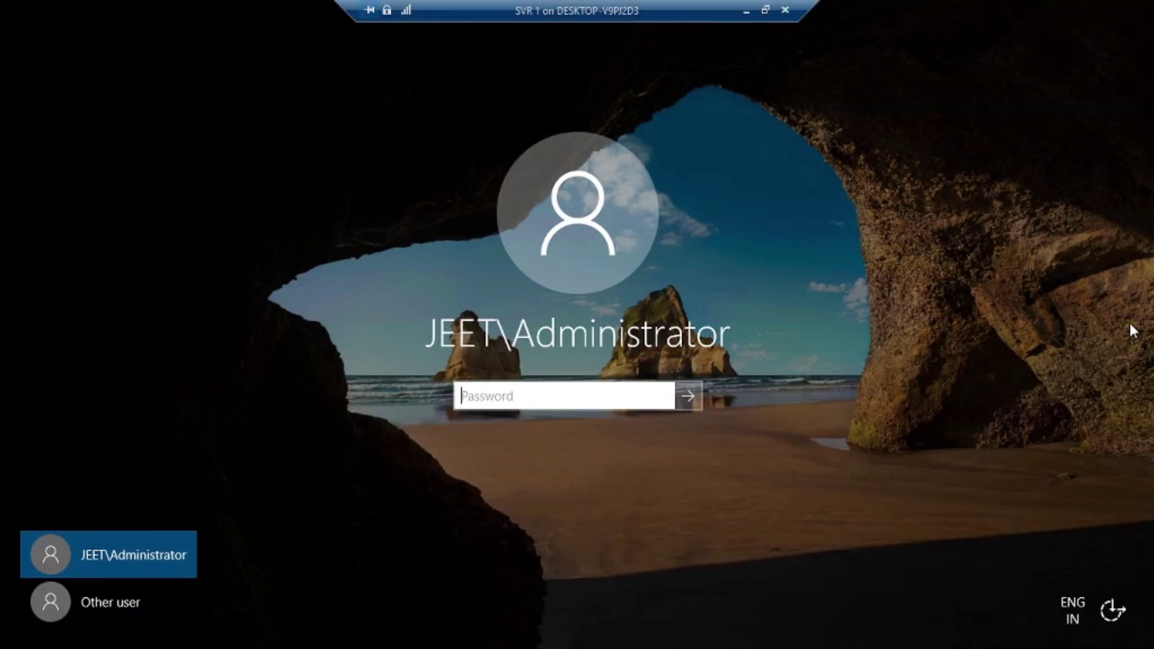
pyautogui.write('Pa$$w0rd')
pyautogui.press('Return')
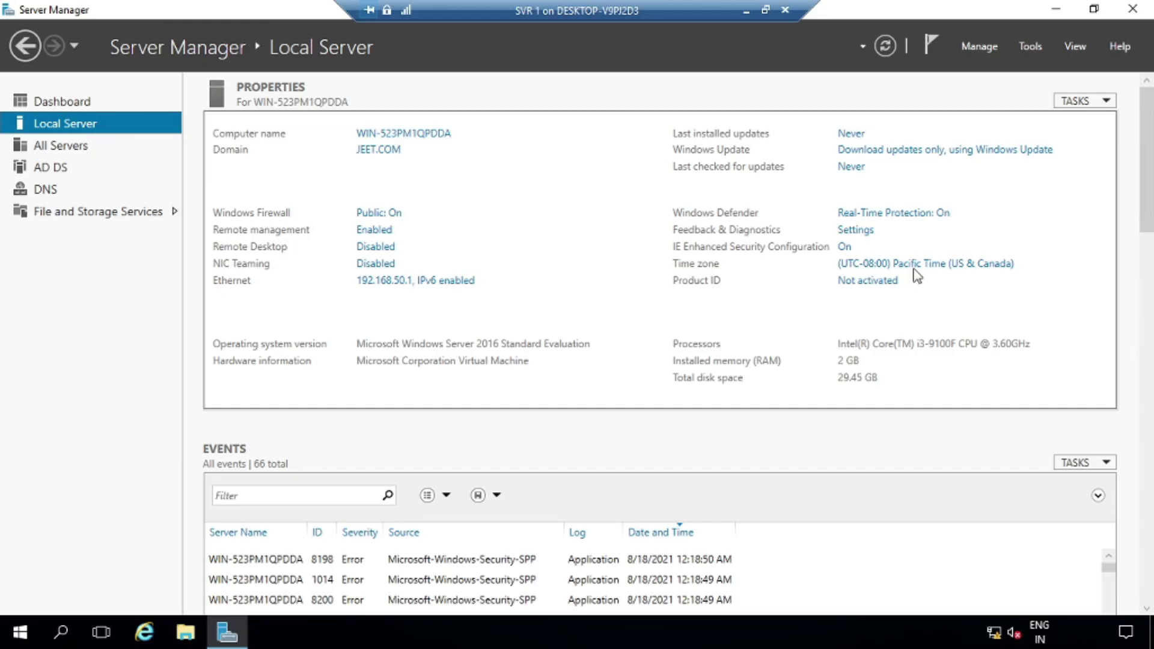
# Minimize SVR 1, then start the SVR 2 virtual machine and connect to it
pyautogui.click(746, 11)
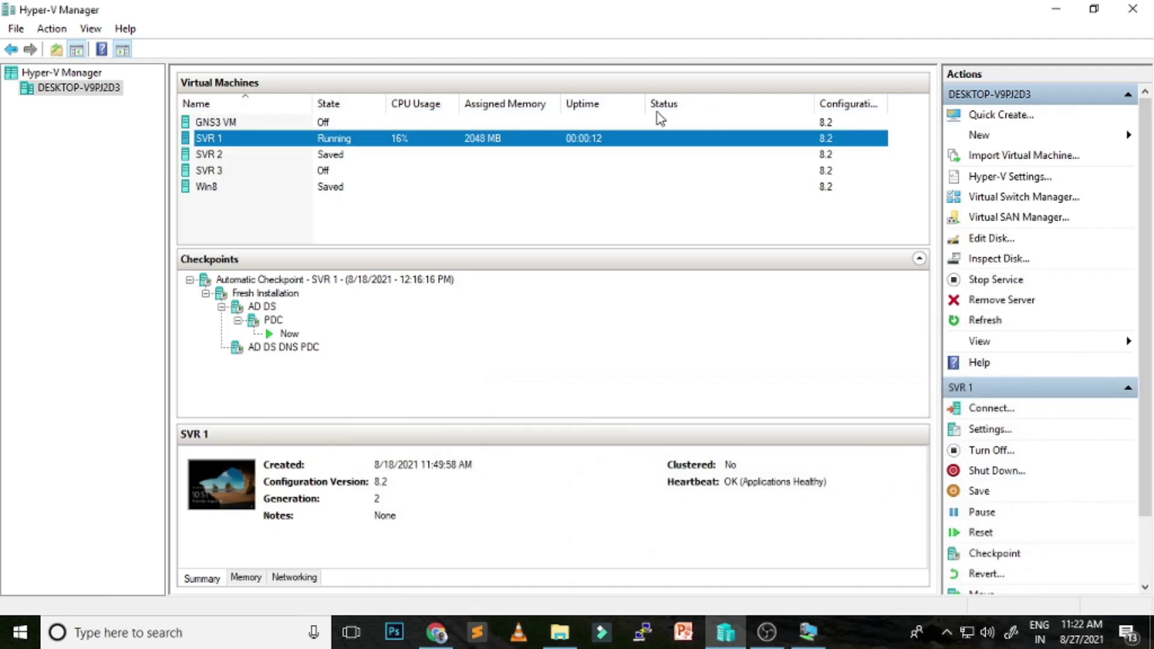
pyautogui.rightClick(206, 157)
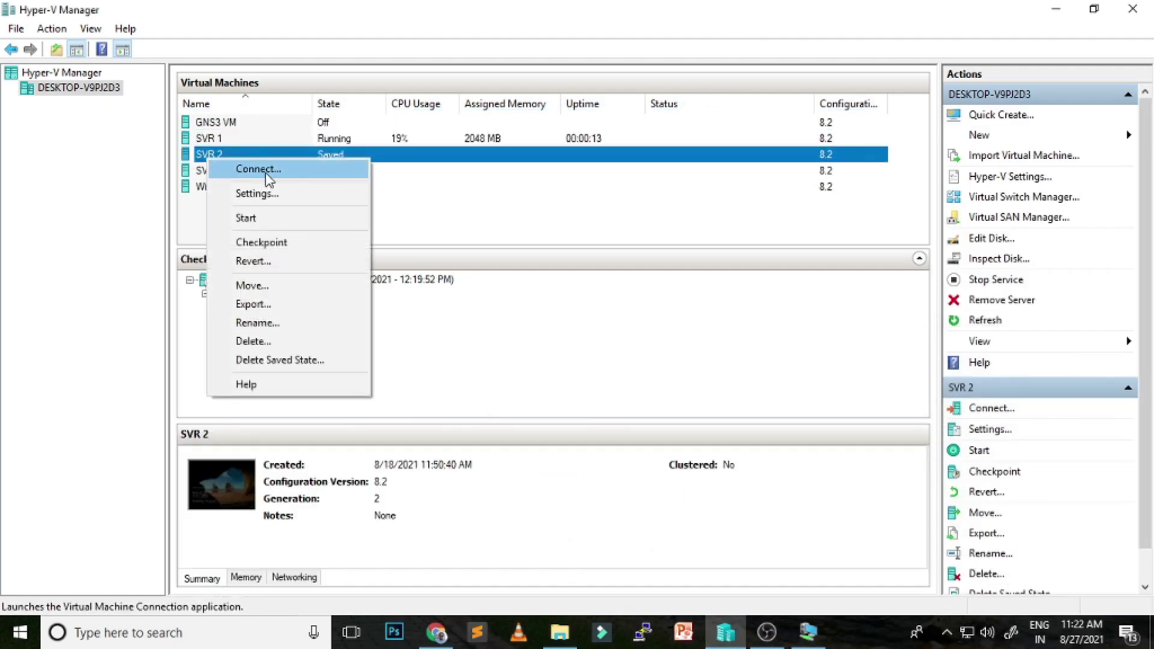
pyautogui.click(521, 241)
pyautogui.click(210, 154)
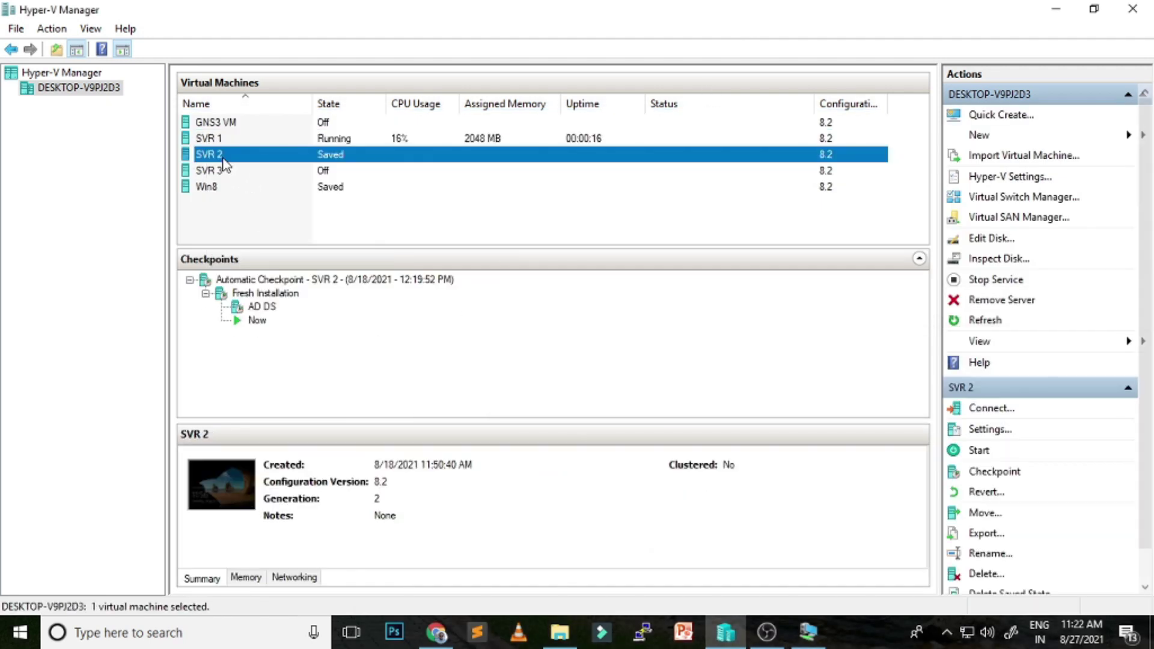
pyautogui.rightClick(220, 155)
pyautogui.click(274, 169)
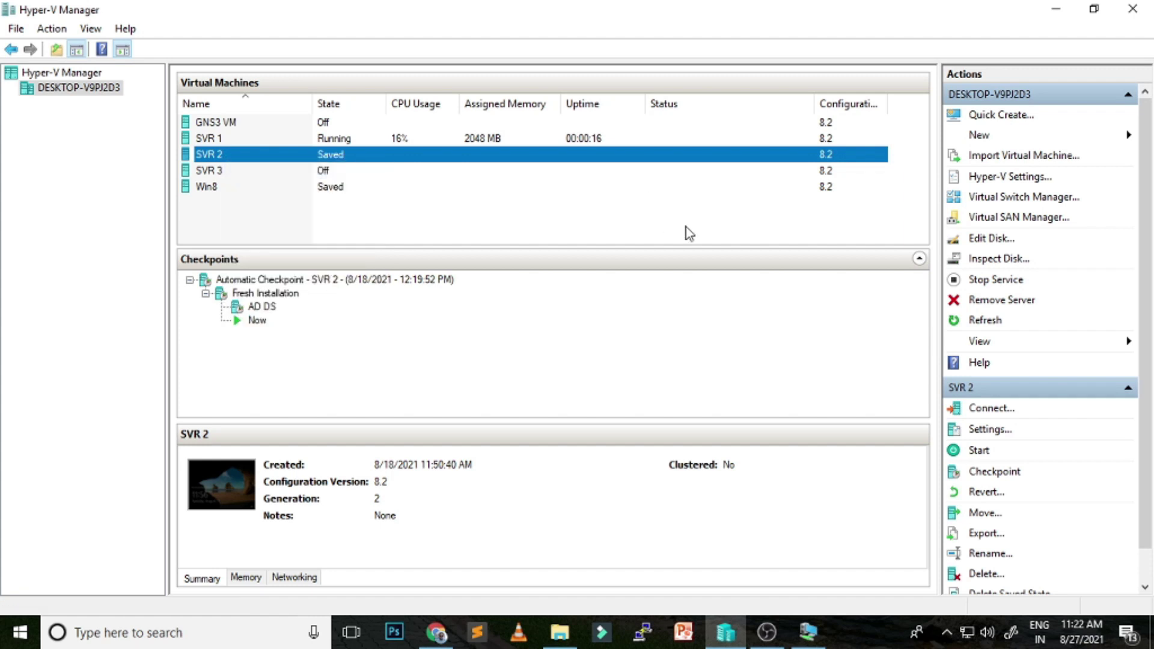
pyautogui.click(386, 301)
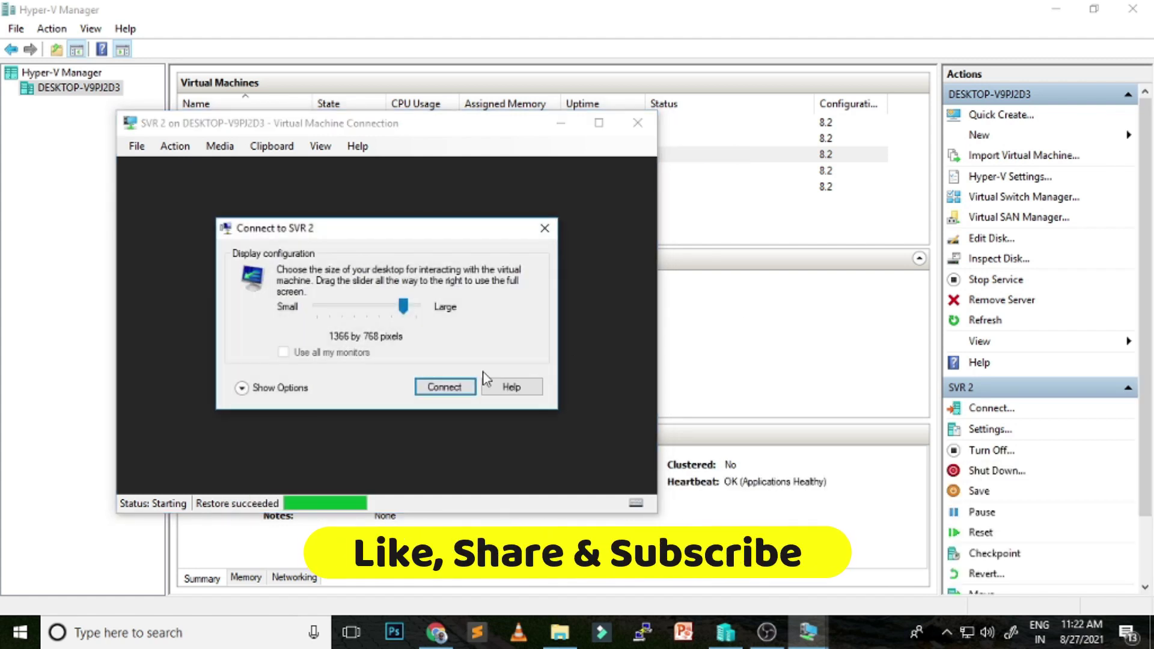
pyautogui.click(456, 390)
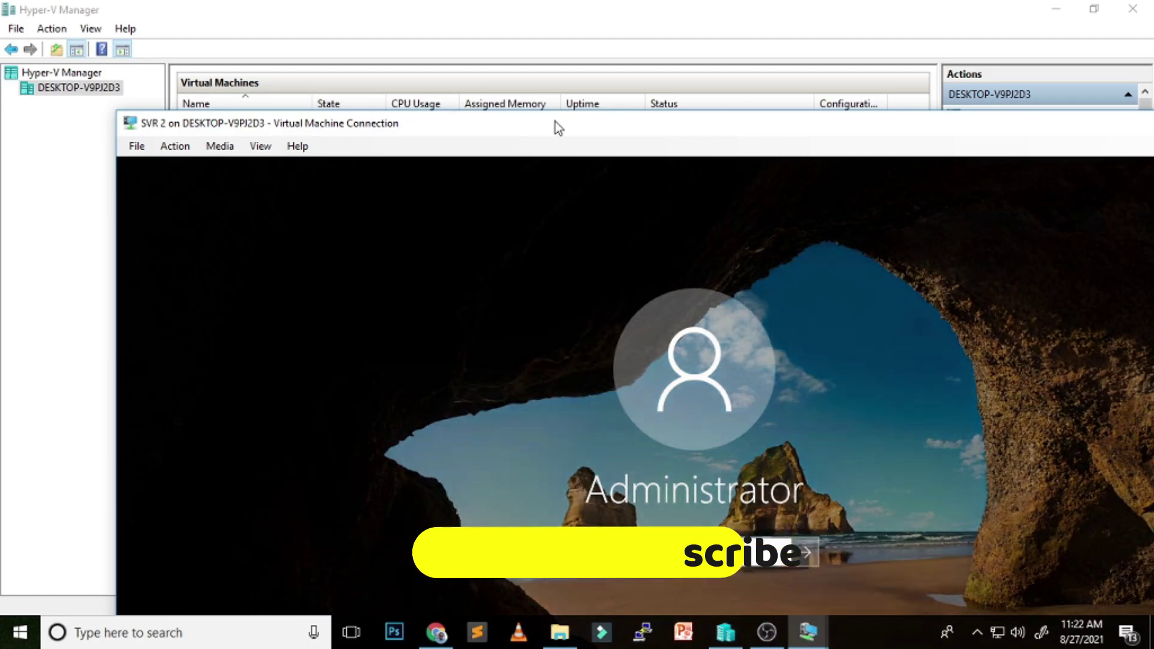
# Make the SVR 2 session full screen and sign in with the Administrator password
pyautogui.doubleClick(554, 122)
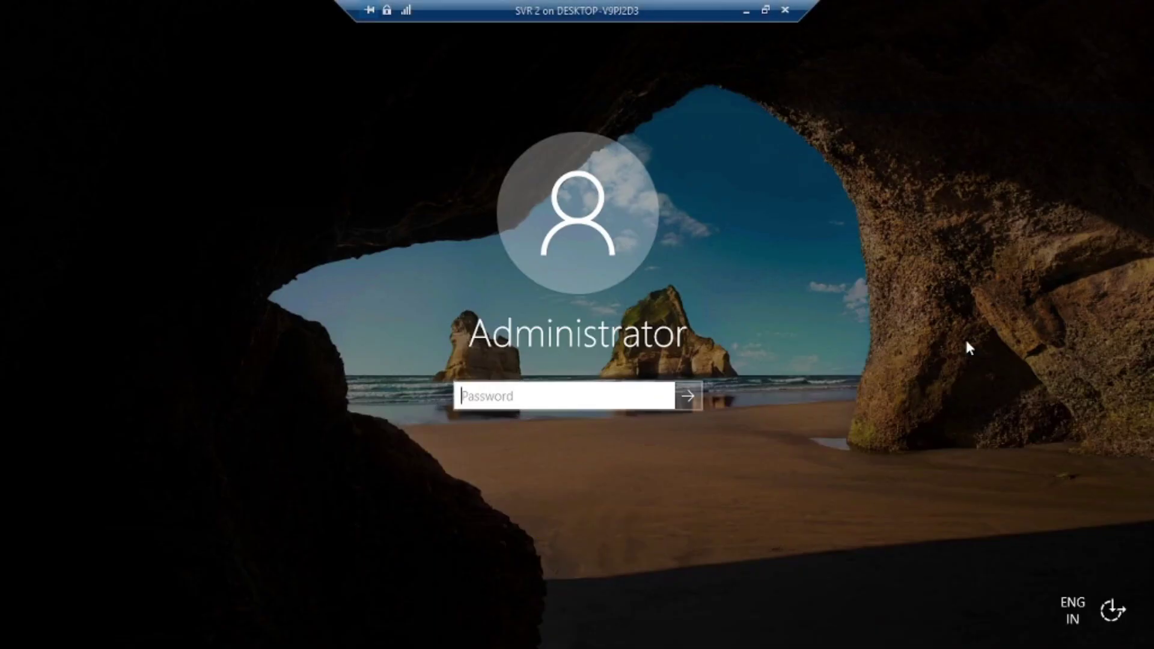
pyautogui.write('Pa$$w0rd123')
pyautogui.press('Return')
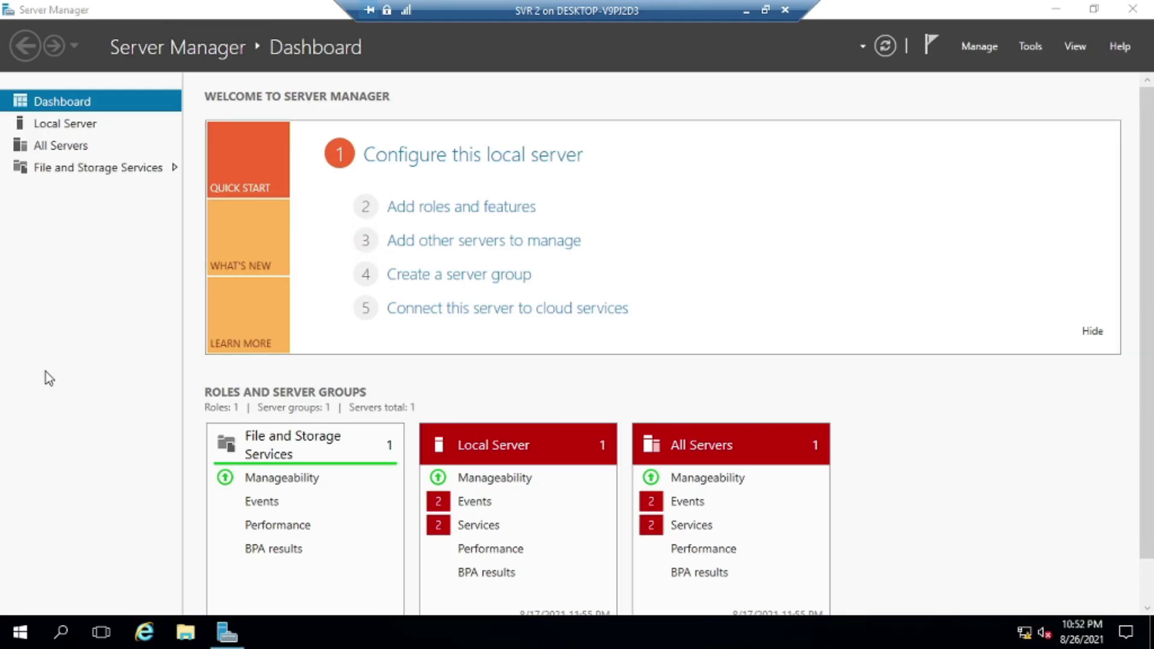
# Launch Network Connections with ncpa.cpl and open the Ethernet adapter's properties
pyautogui.press('super+r')
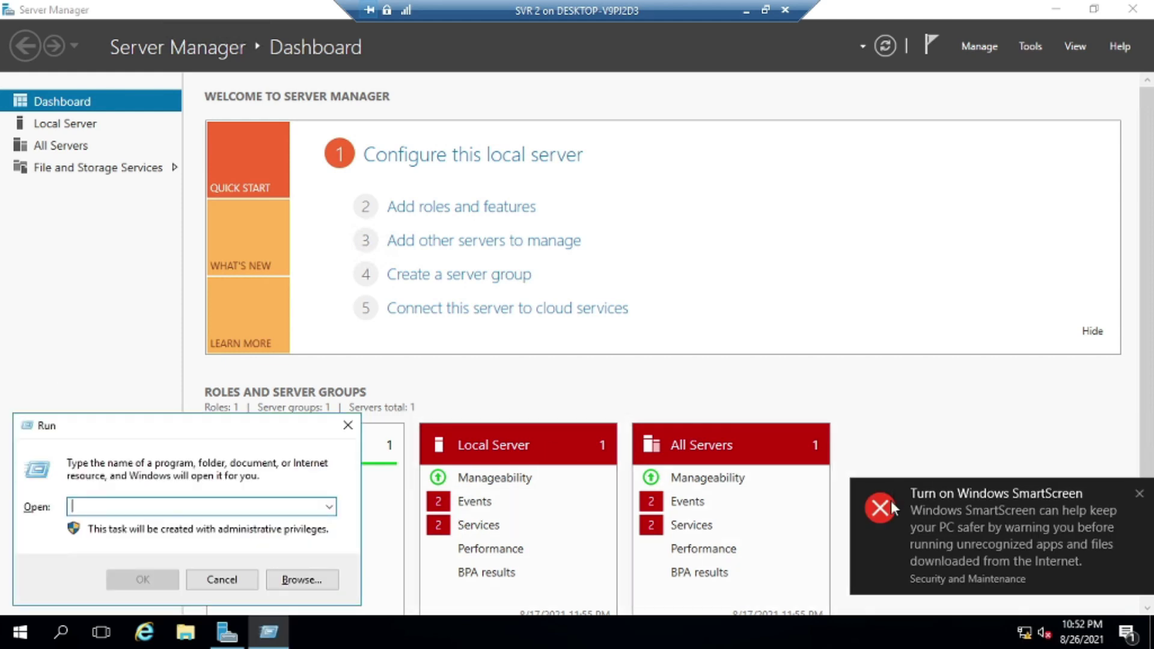
pyautogui.click(1137, 494)
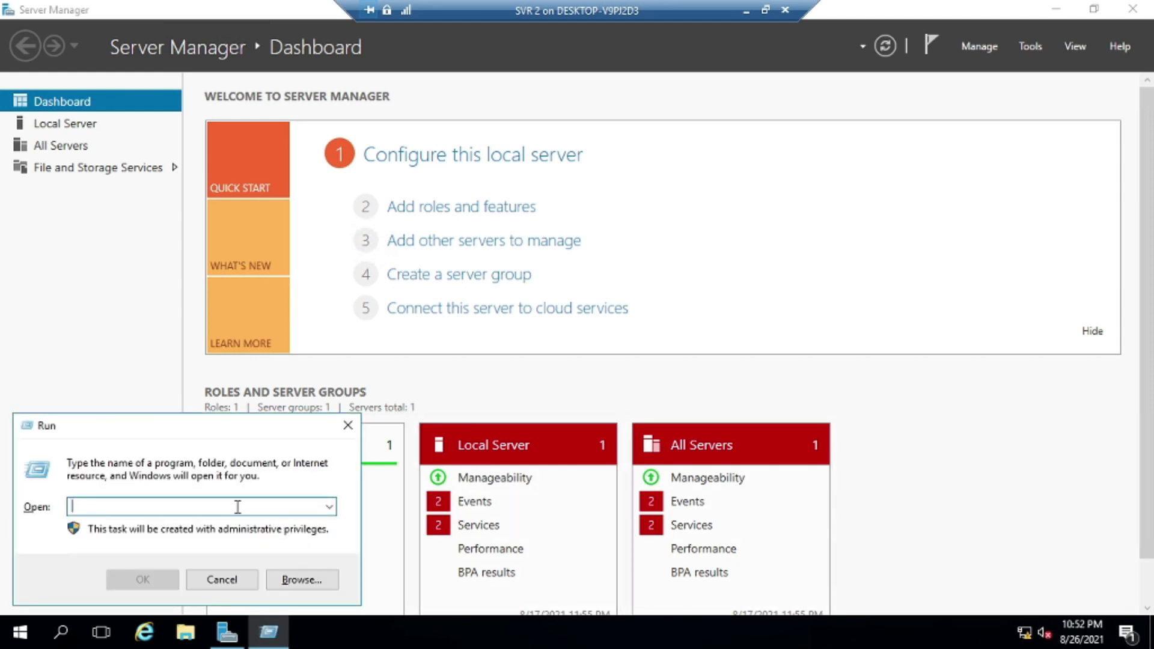
pyautogui.write('ncpa')
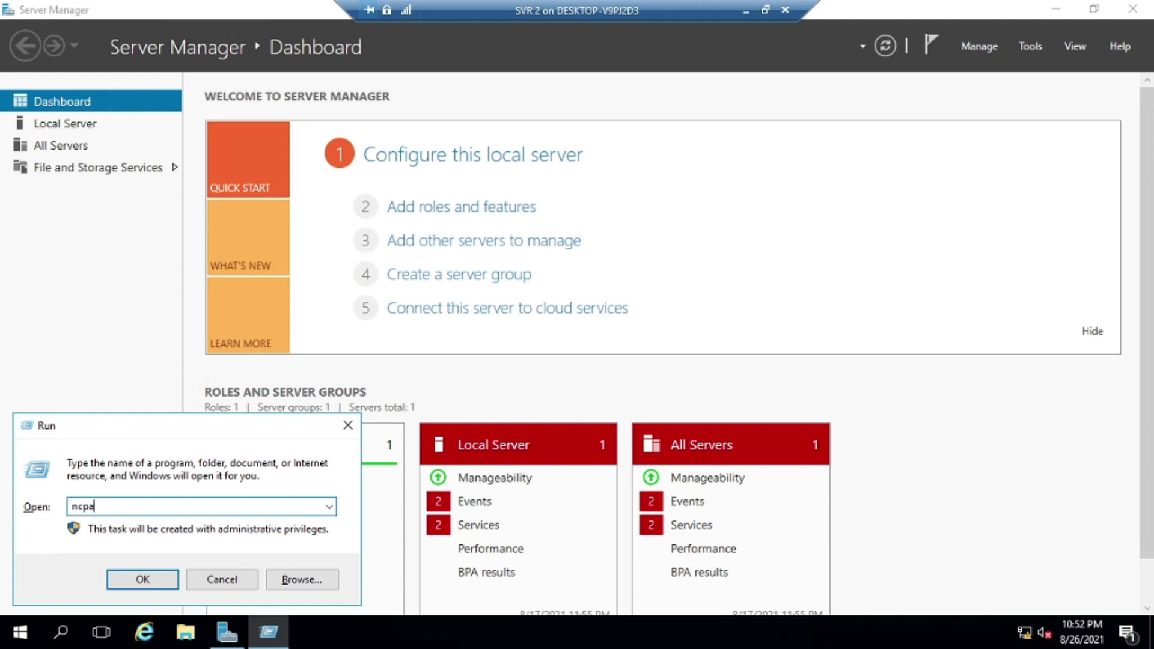
pyautogui.write('.cpl')
pyautogui.press('Return')
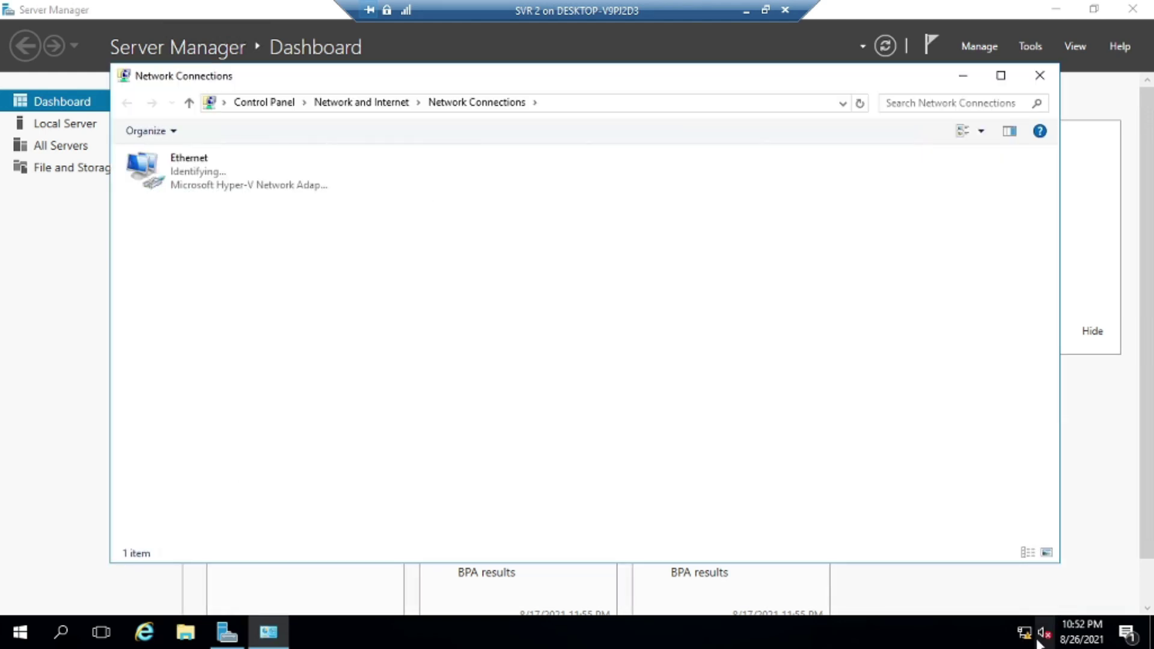
pyautogui.click(207, 171)
pyautogui.rightClick(207, 171)
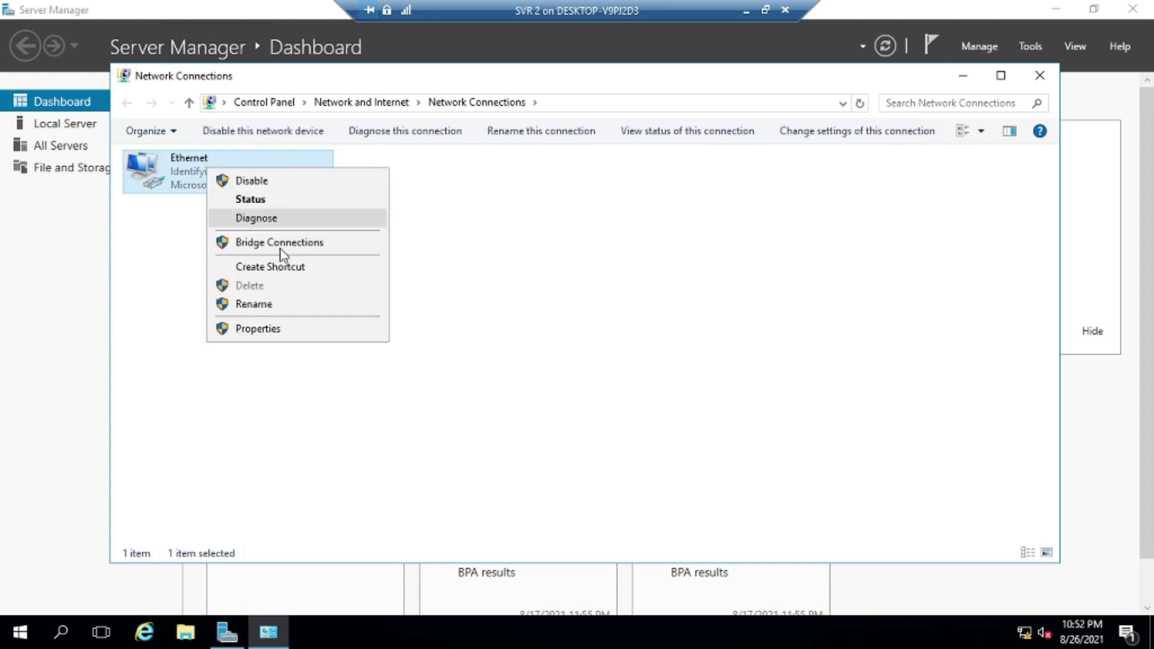
pyautogui.click(283, 331)
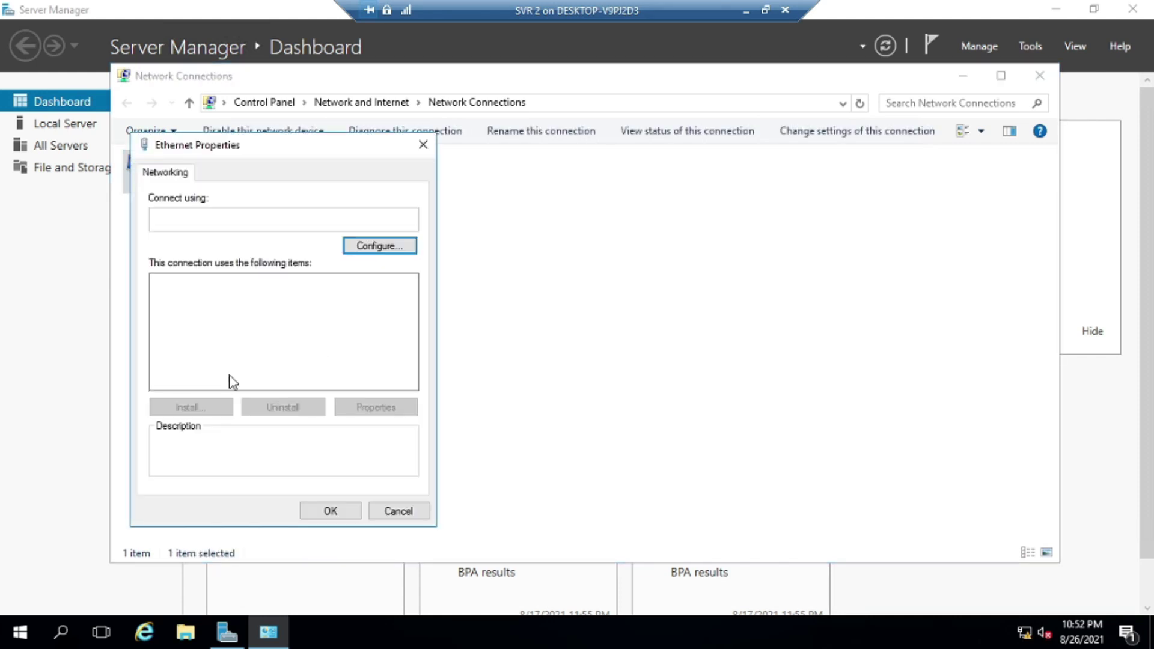
# Switch the Ethernet adapter's IPv4 settings to a manually entered static address
pyautogui.click(302, 325)
pyautogui.click(392, 414)
pyautogui.click(284, 333)
pyautogui.click(349, 354)
# Check the SVR 1 session, then return to SVR 2's IPv4 dialog
pyautogui.click(745, 18)
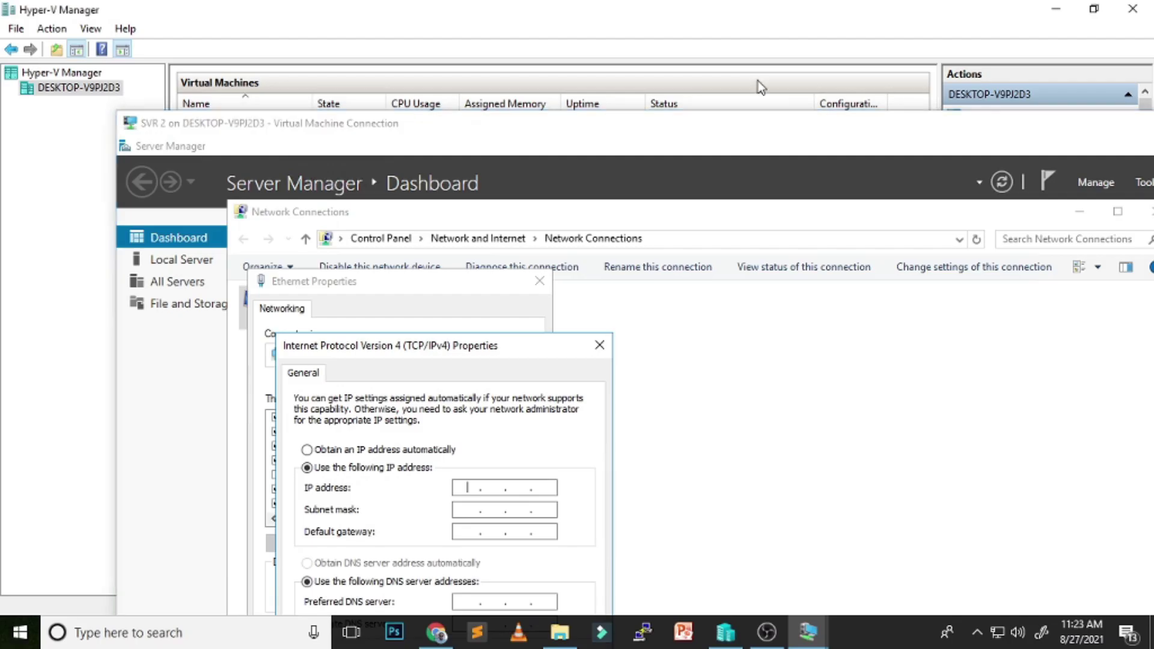
pyautogui.click(816, 630)
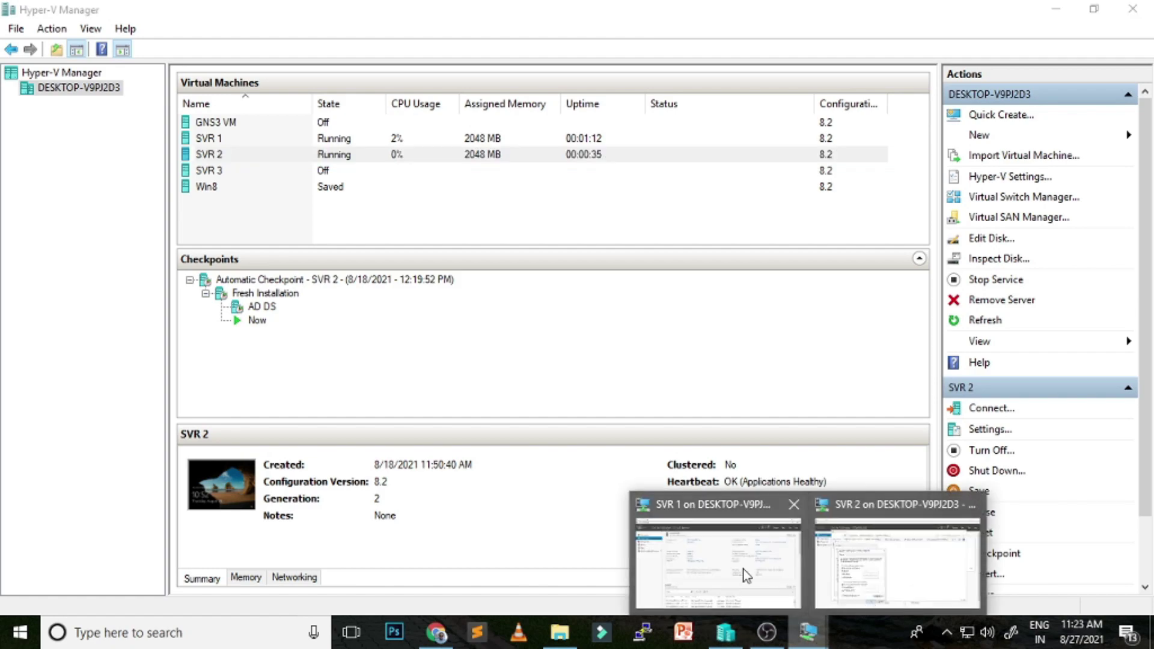
pyautogui.click(744, 571)
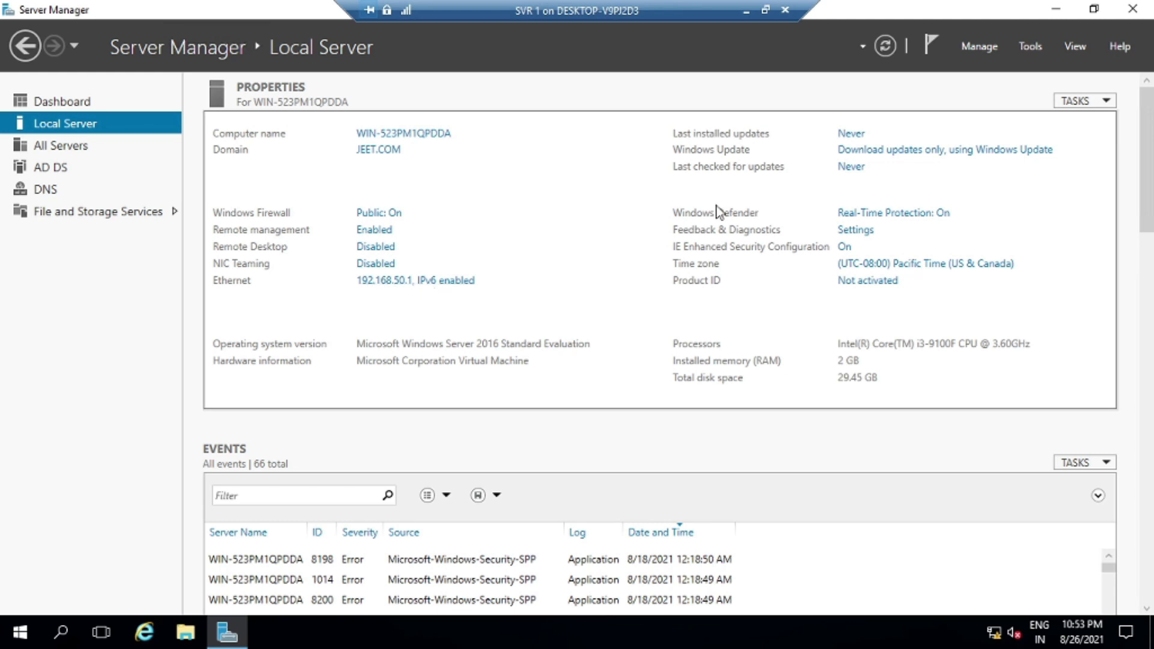
pyautogui.click(746, 10)
pyautogui.click(809, 631)
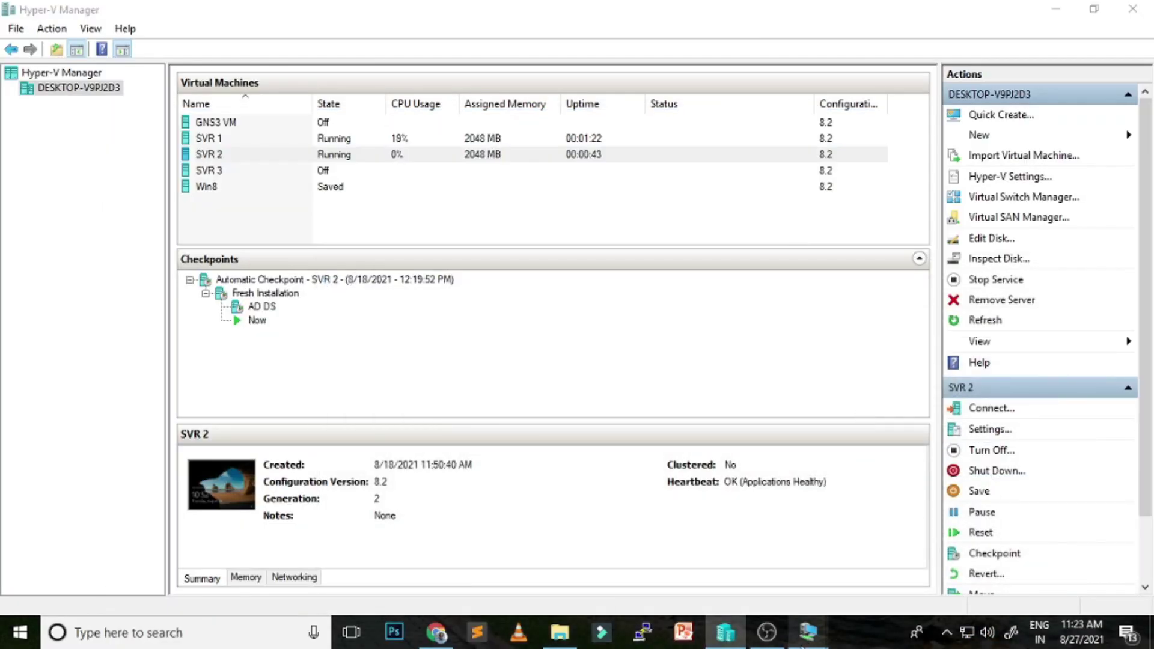
pyautogui.click(900, 549)
# Enter IP 192.168.50.2, mask 255.255.255.0, DNS 192.168.50.1, then apply and close
pyautogui.write('192 . 168 . 50 . 2')
pyautogui.press('Tab')
pyautogui.press('Tab')
pyautogui.press('Tab')
pyautogui.press('Tab')
pyautogui.write('192 . 168')
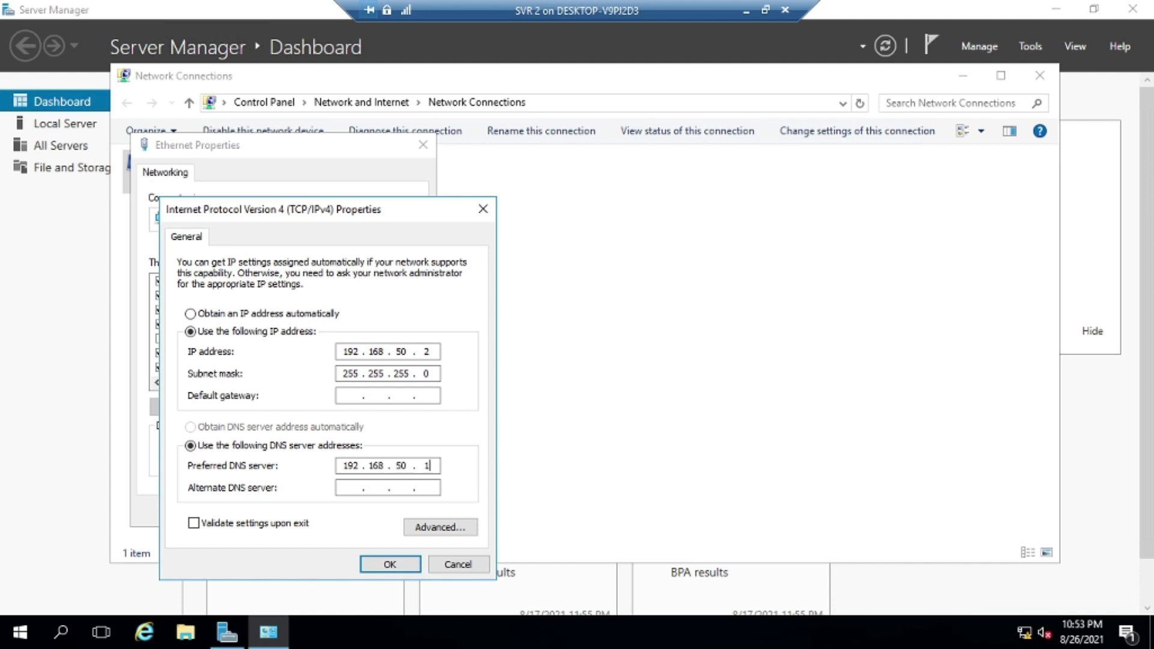
pyautogui.click(406, 568)
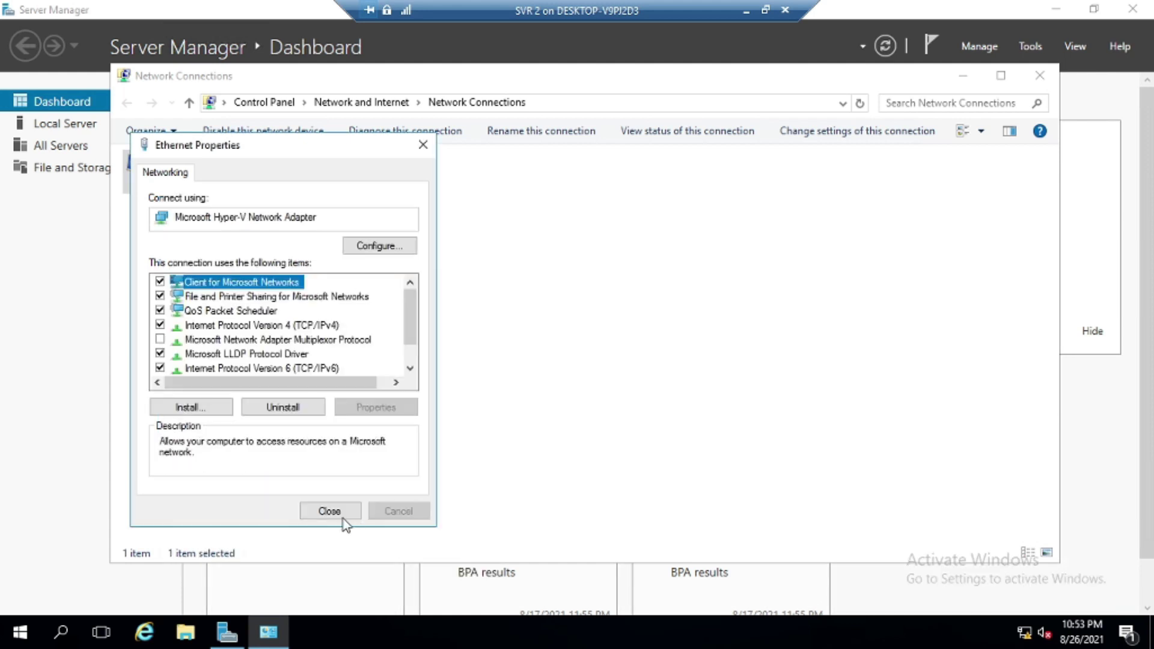
pyautogui.click(343, 516)
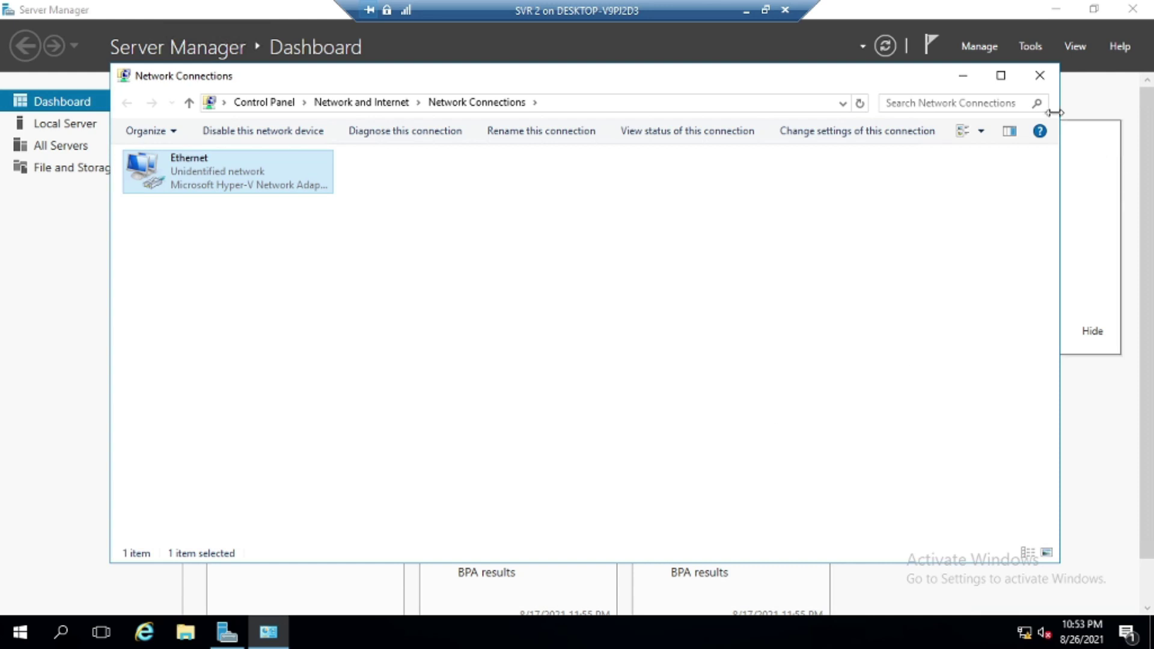
pyautogui.click(1051, 82)
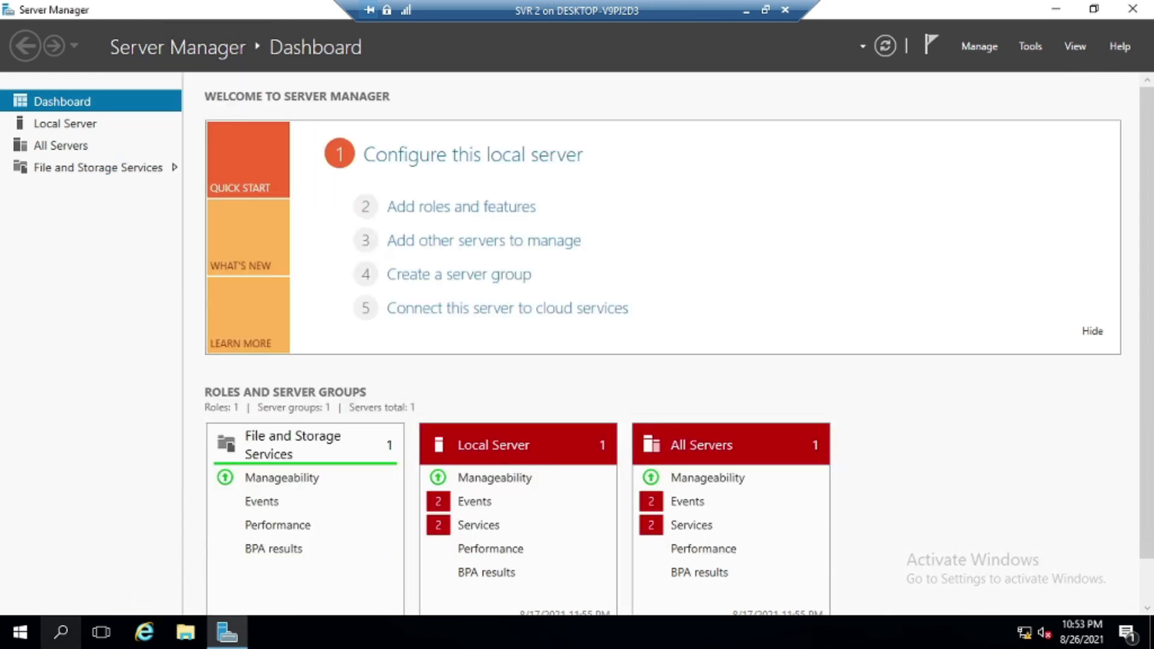
# Change SVR 2's computer name to DFS2 in System Properties
pyautogui.rightClick(23, 631)
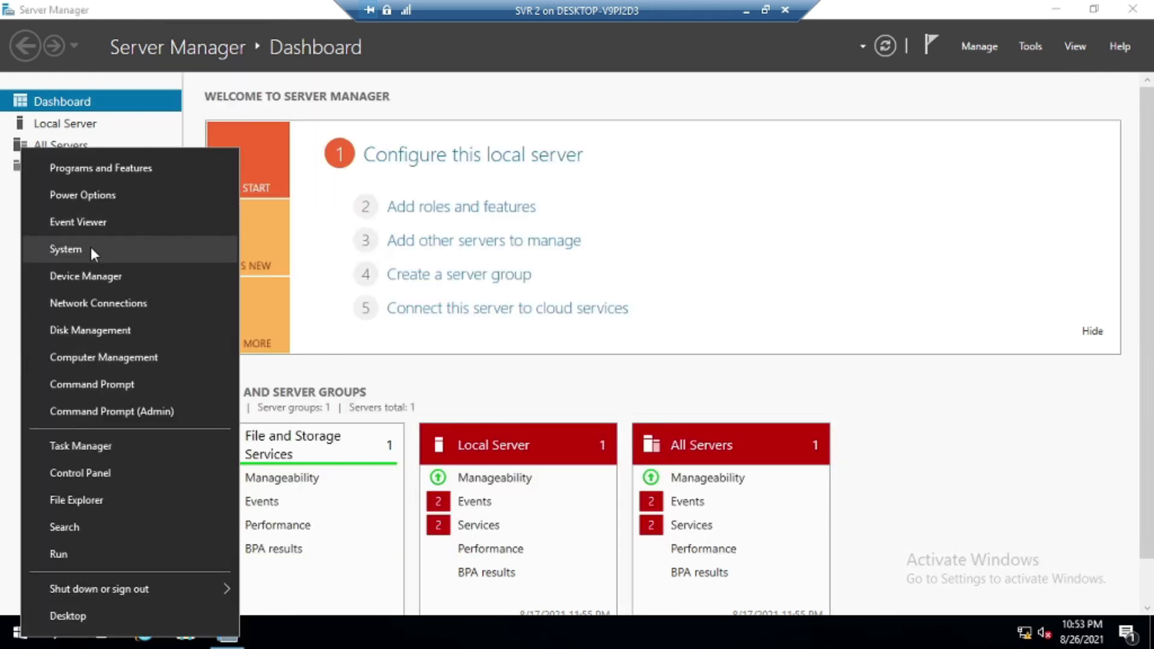
pyautogui.click(91, 247)
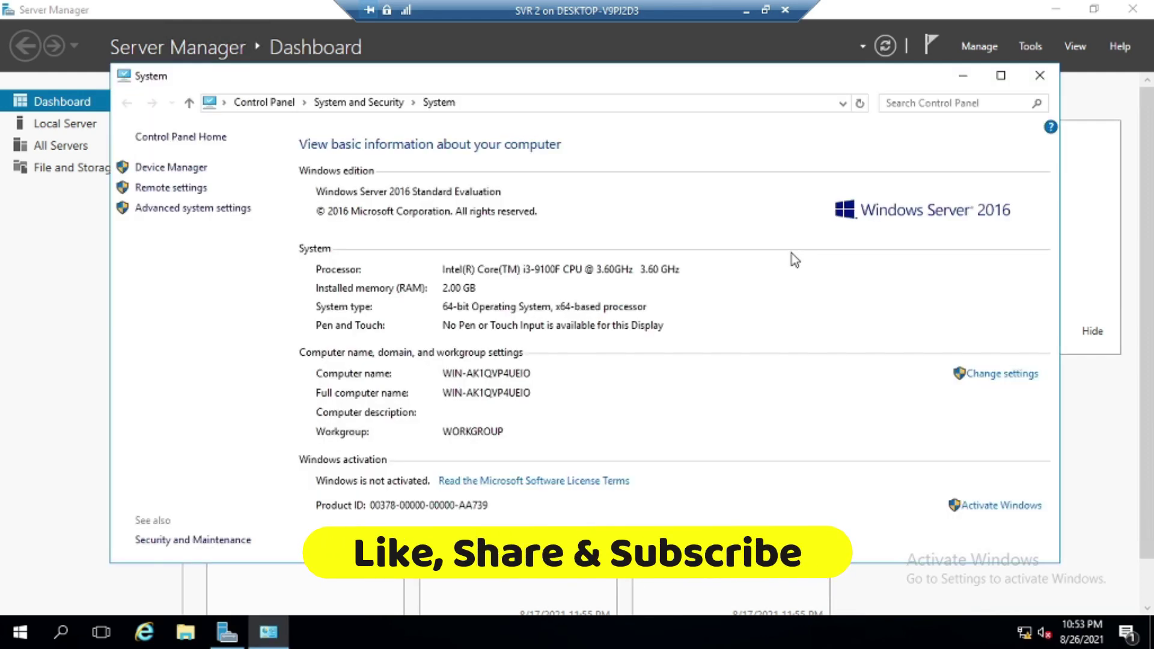
pyautogui.click(1001, 374)
pyautogui.click(312, 228)
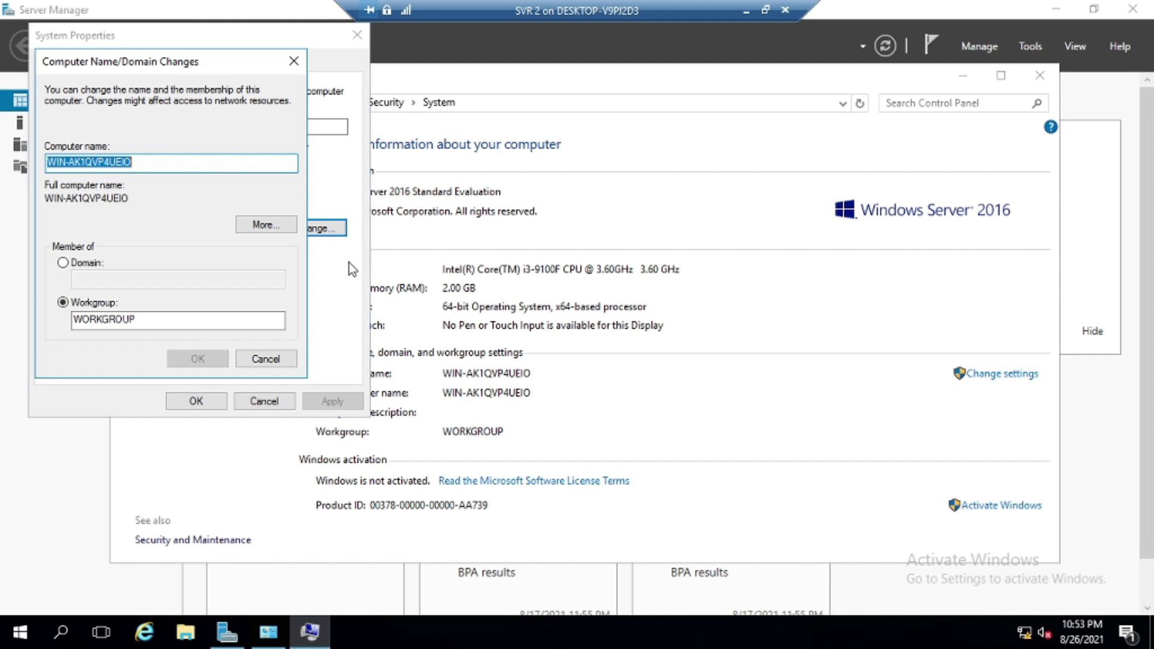
pyautogui.click(208, 160)
pyautogui.hotkey('ctrl', 'a')
pyautogui.write('D')
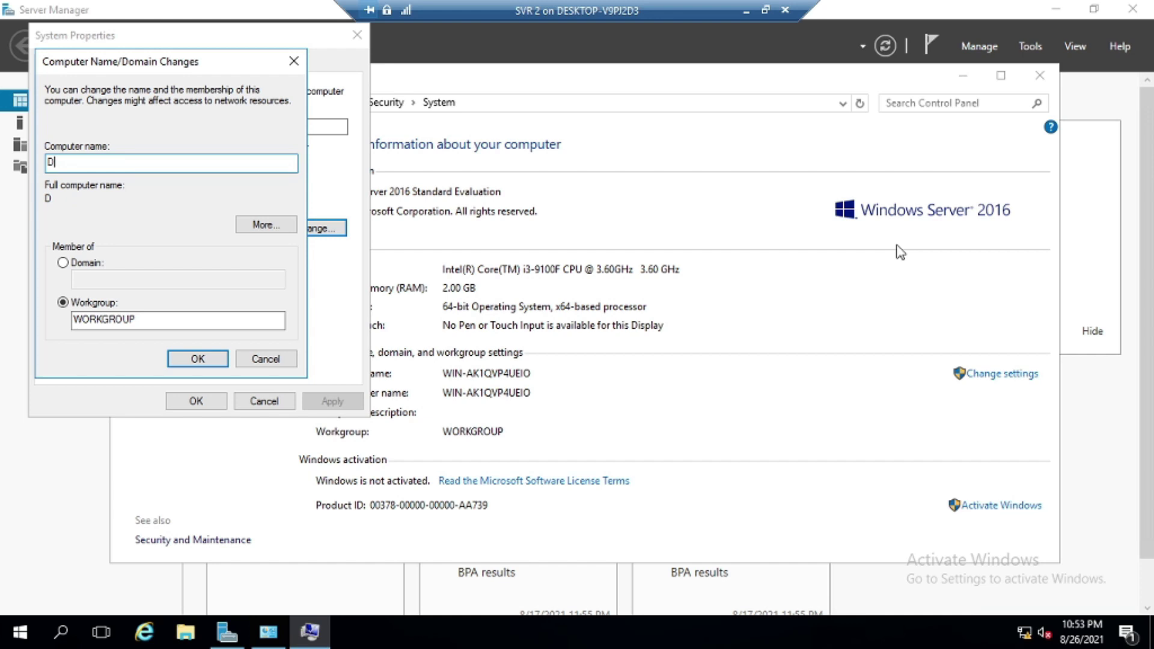
pyautogui.write('FS2')
# Join the JEET.COM domain using the domain administrator credentials
pyautogui.click(72, 264)
pyautogui.write('JEET.COM')
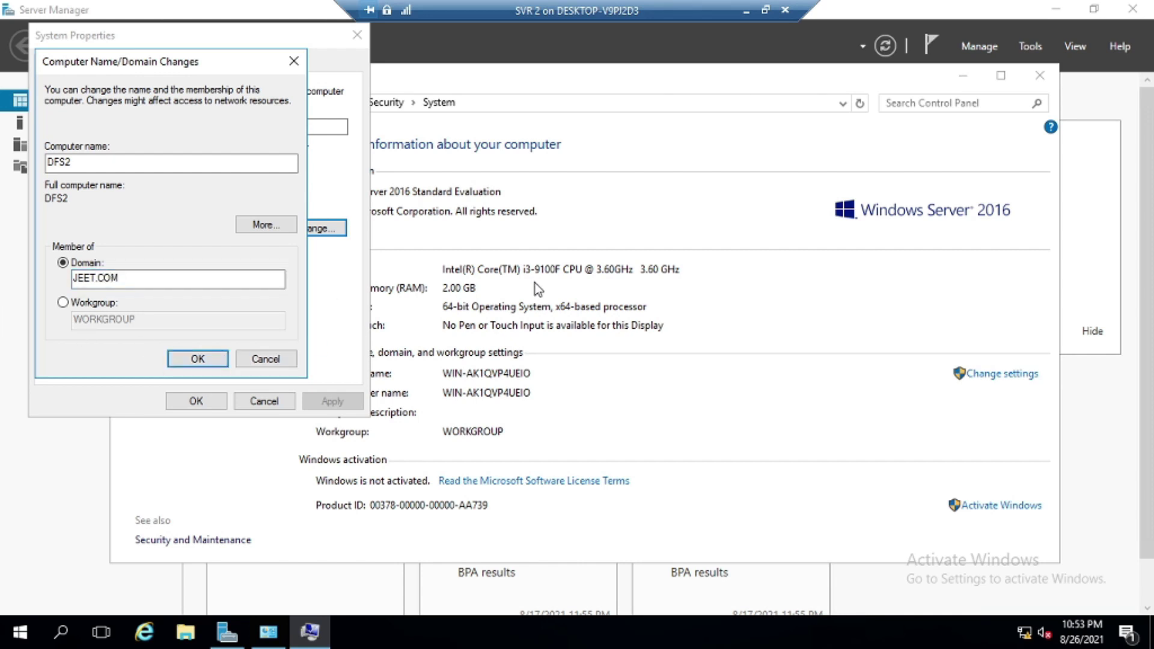
pyautogui.press('Return')
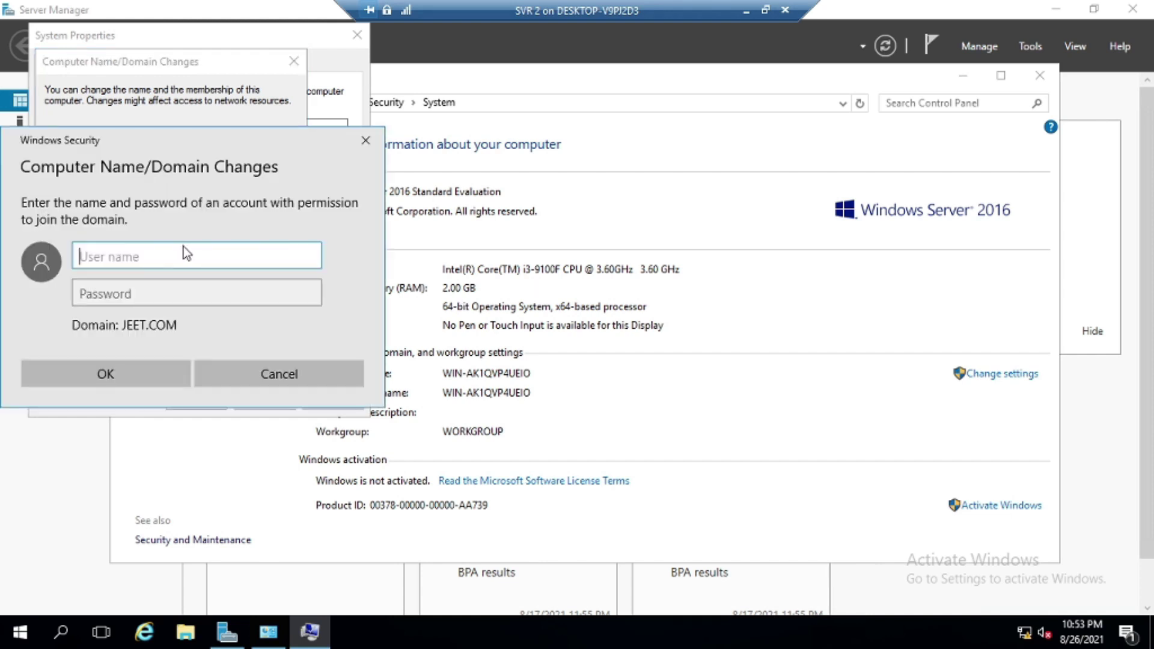
pyautogui.write('administrator')
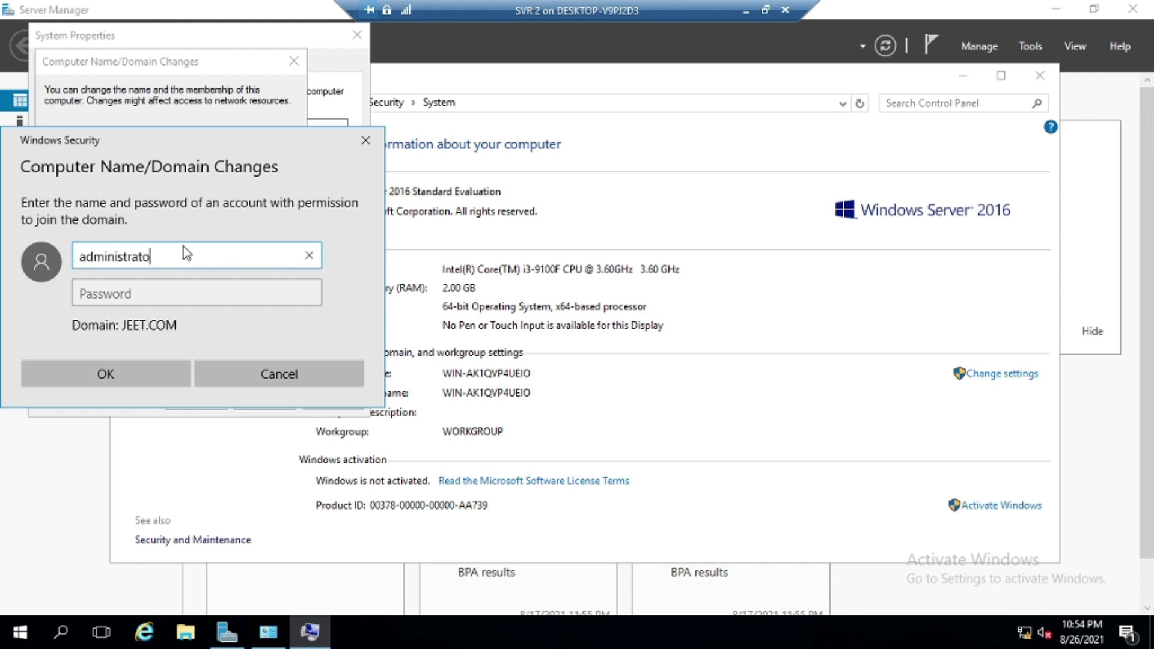
pyautogui.press('Tab')
pyautogui.write('•••••••')
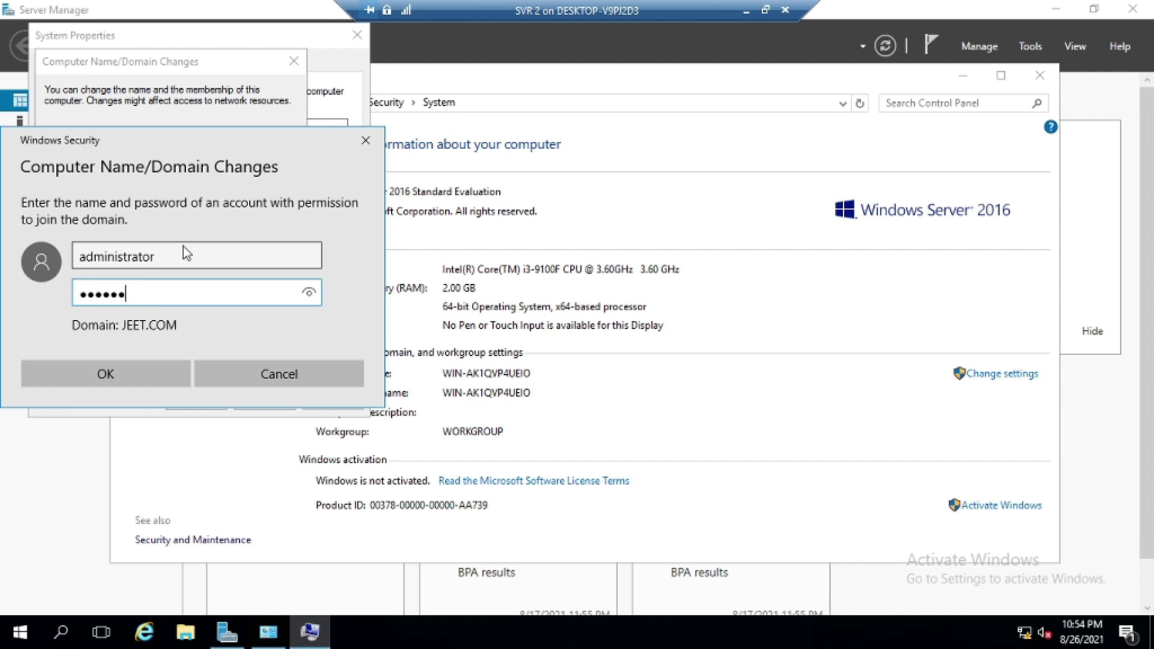
pyautogui.write('•••')
pyautogui.press('Return')
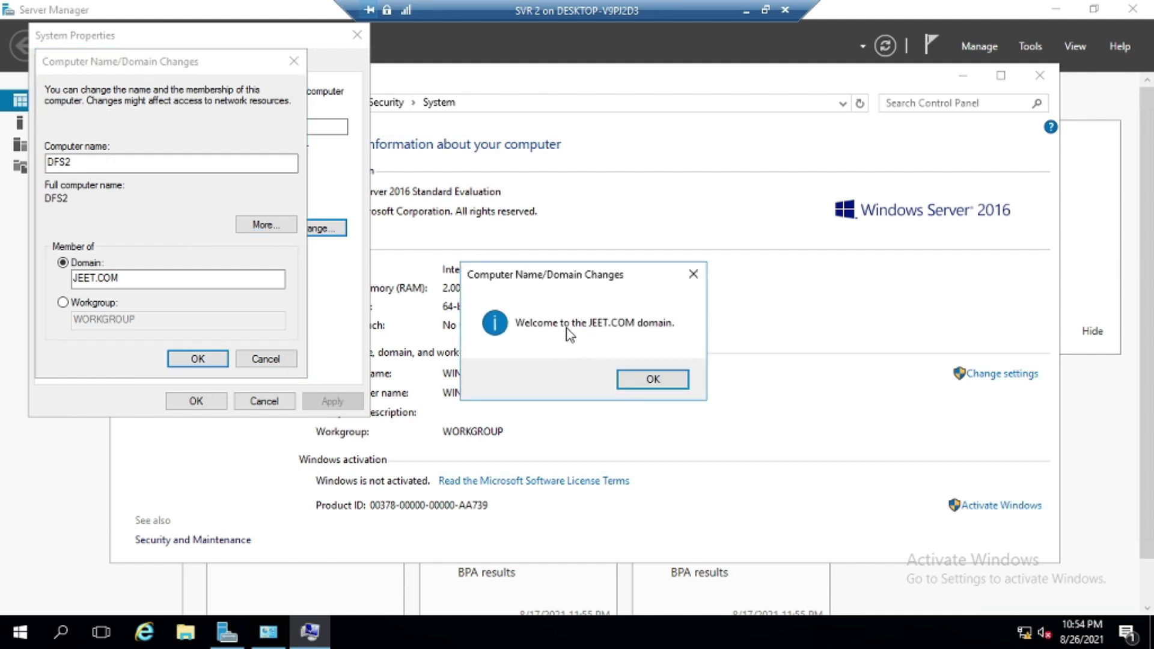
# Acknowledge the domain welcome and restart prompts, and restart the server now
pyautogui.click(661, 386)
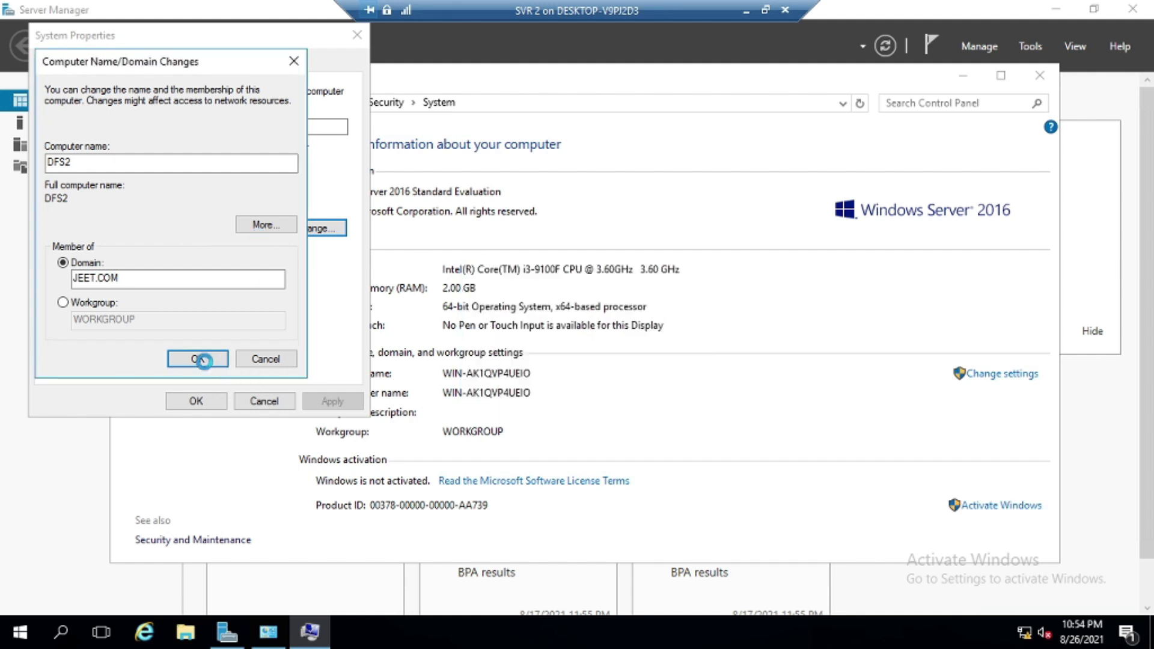
pyautogui.click(199, 358)
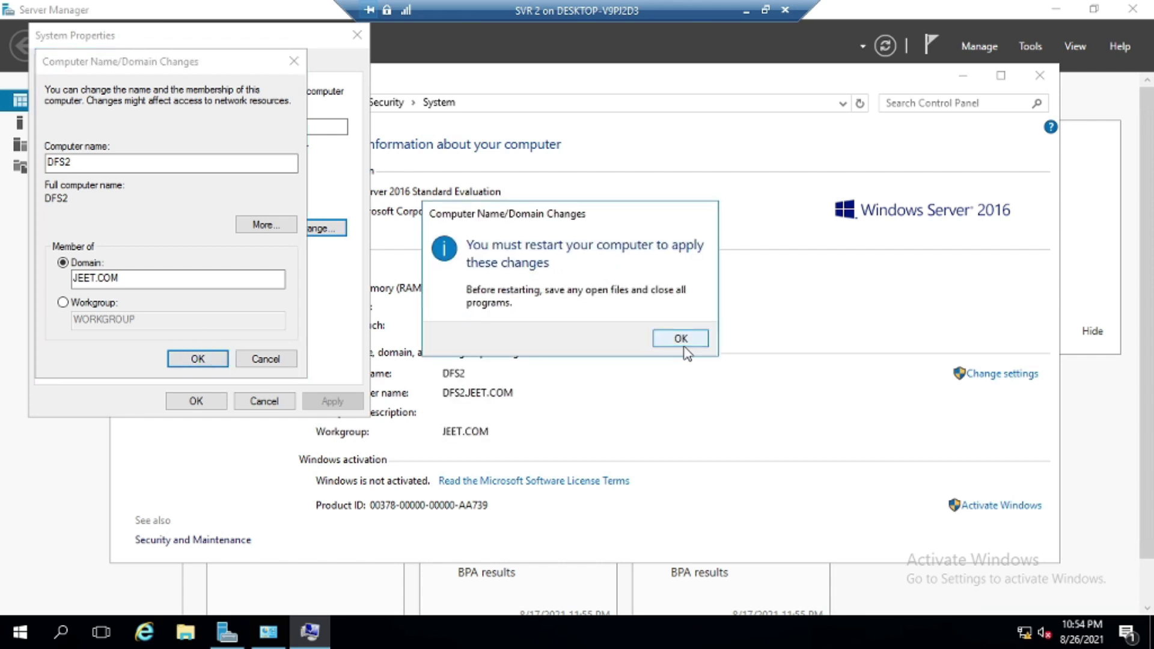
pyautogui.click(684, 338)
pyautogui.click(203, 402)
pyautogui.click(578, 332)
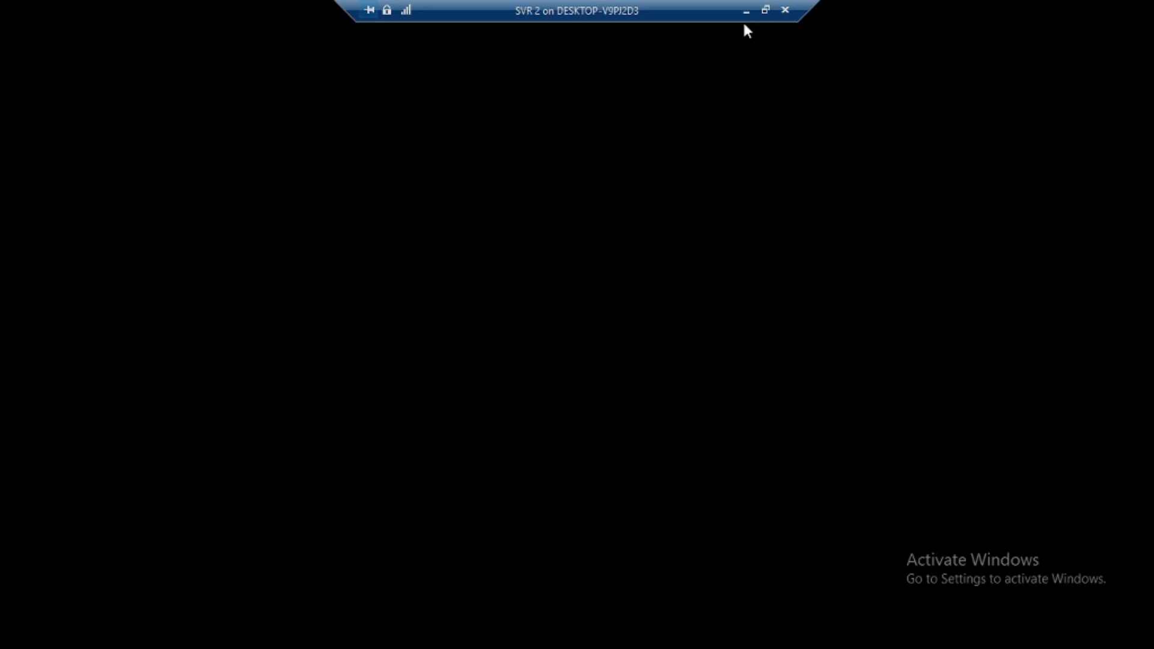
# Switch to SVR 1 and advance the Add Roles and Features wizard to Server Roles
pyautogui.click(746, 11)
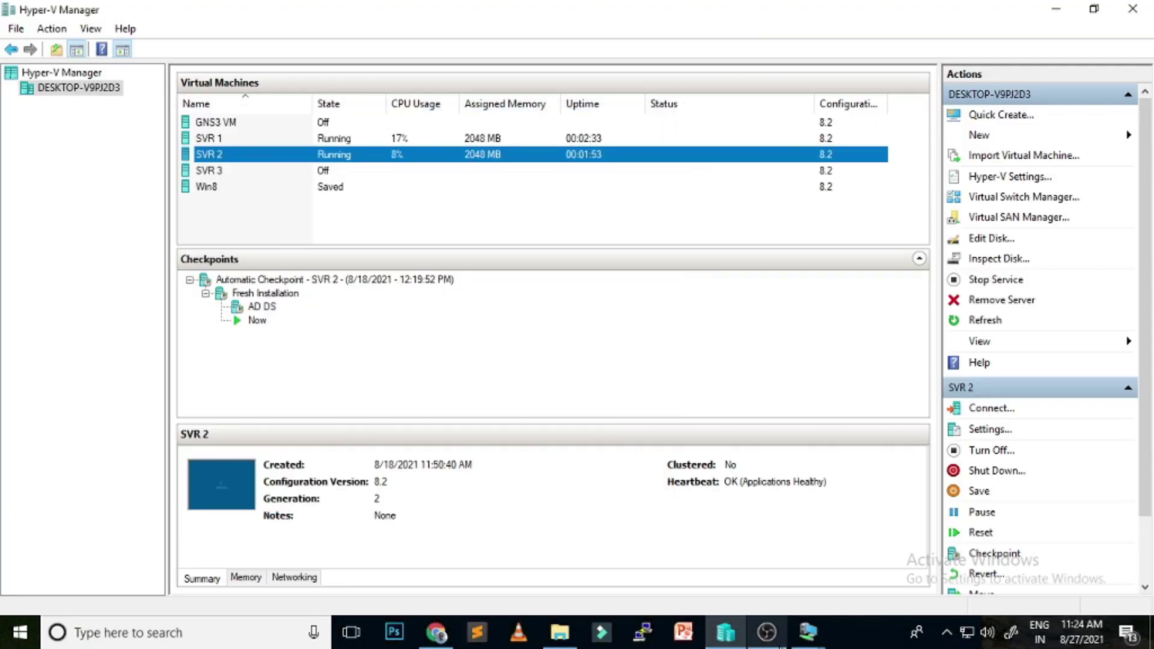
pyautogui.click(808, 632)
pyautogui.click(731, 565)
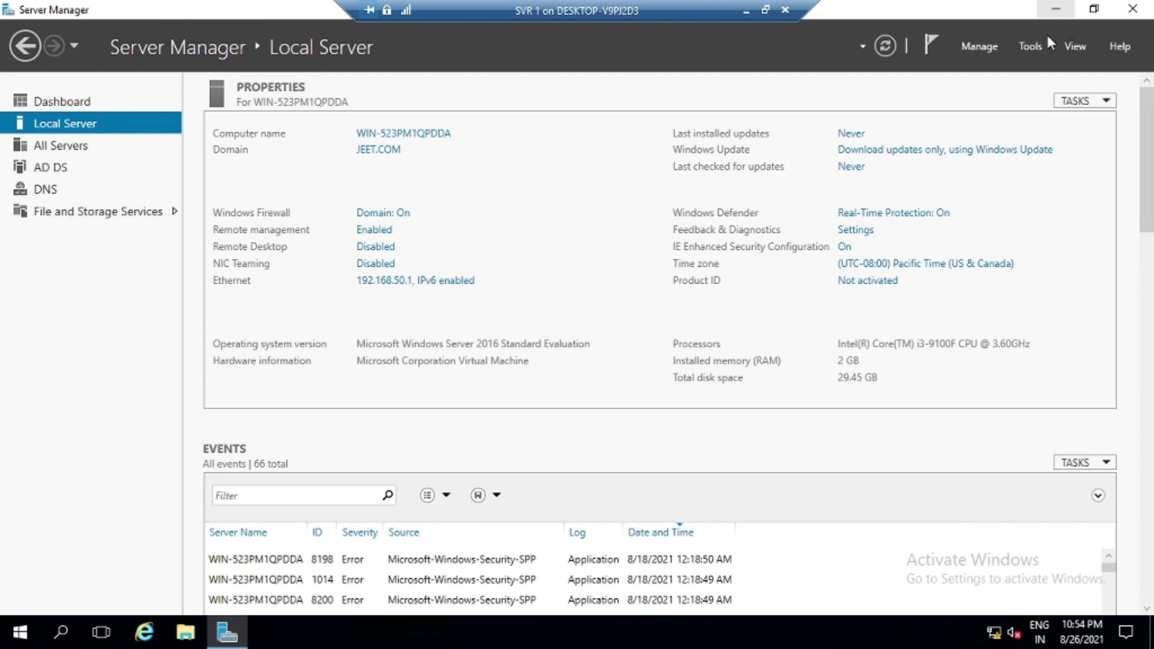
pyautogui.click(60, 101)
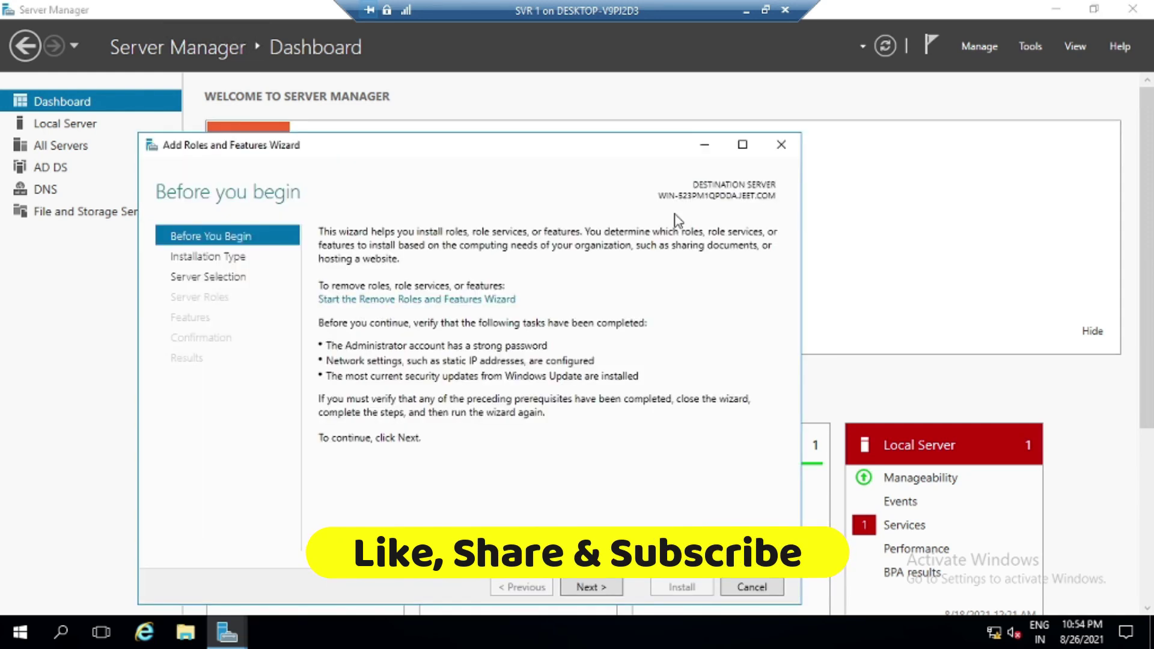
pyautogui.click(601, 588)
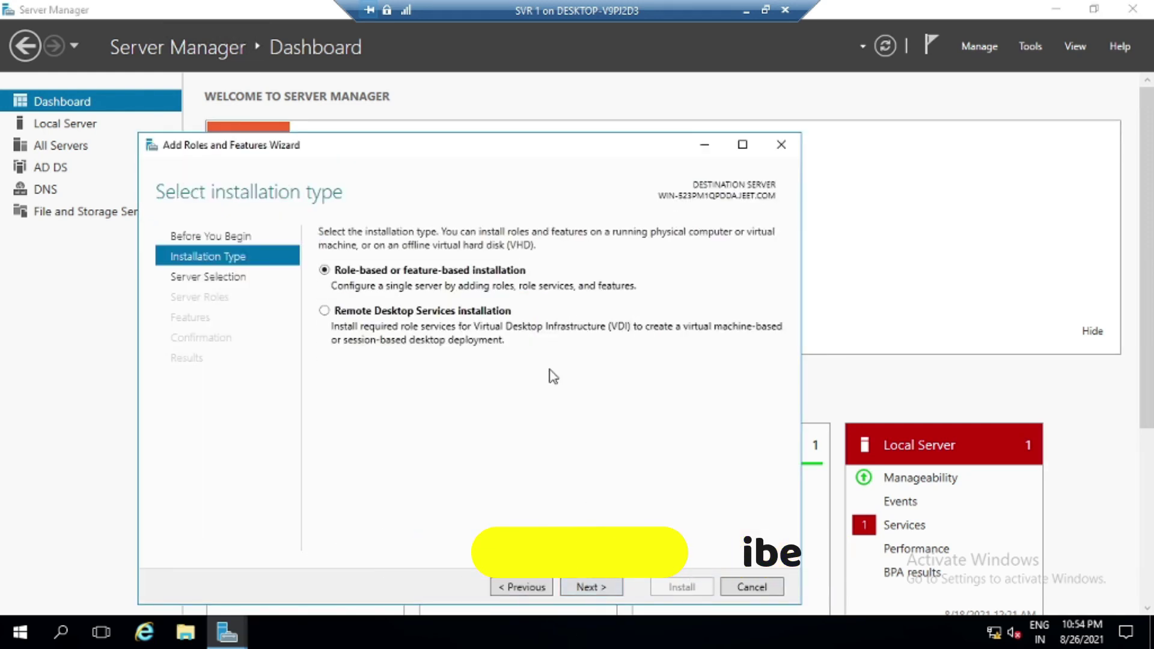
pyautogui.click(609, 587)
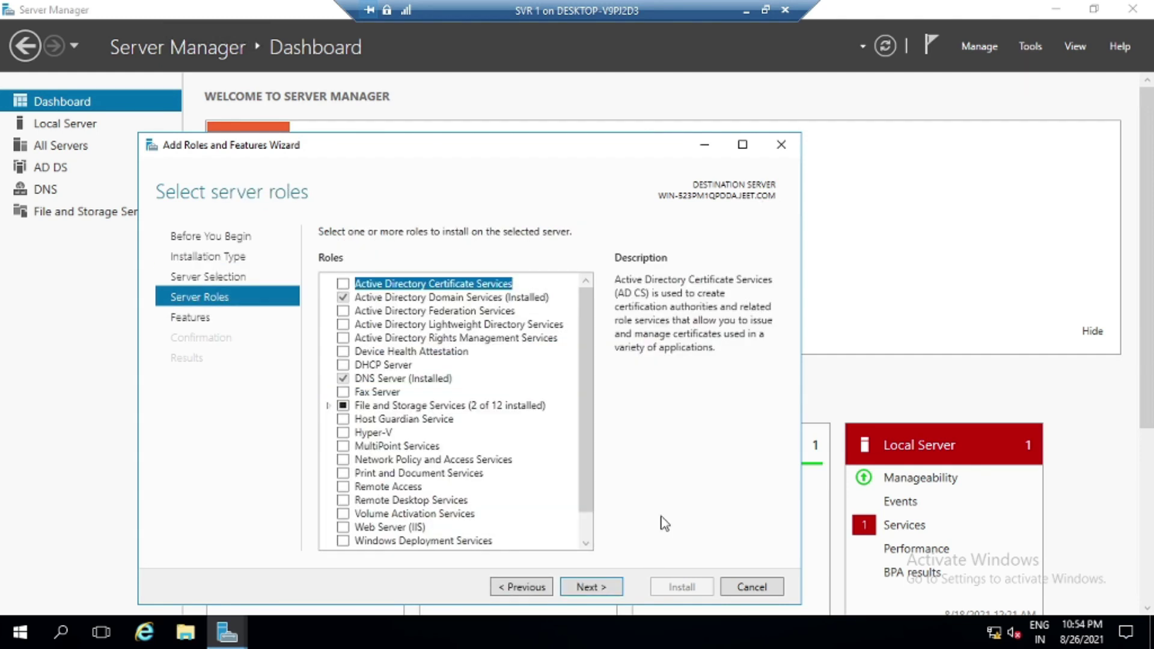
# Select DFS Namespaces under File and iSCSI Services, adding its management tools
pyautogui.click(330, 407)
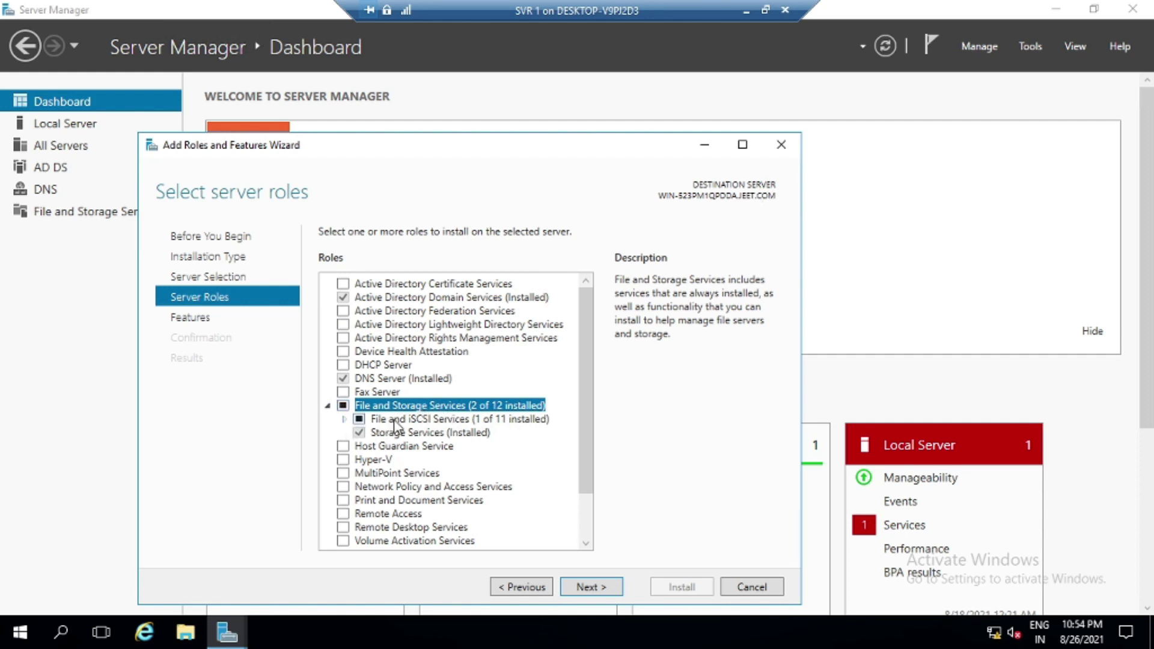
pyautogui.click(345, 420)
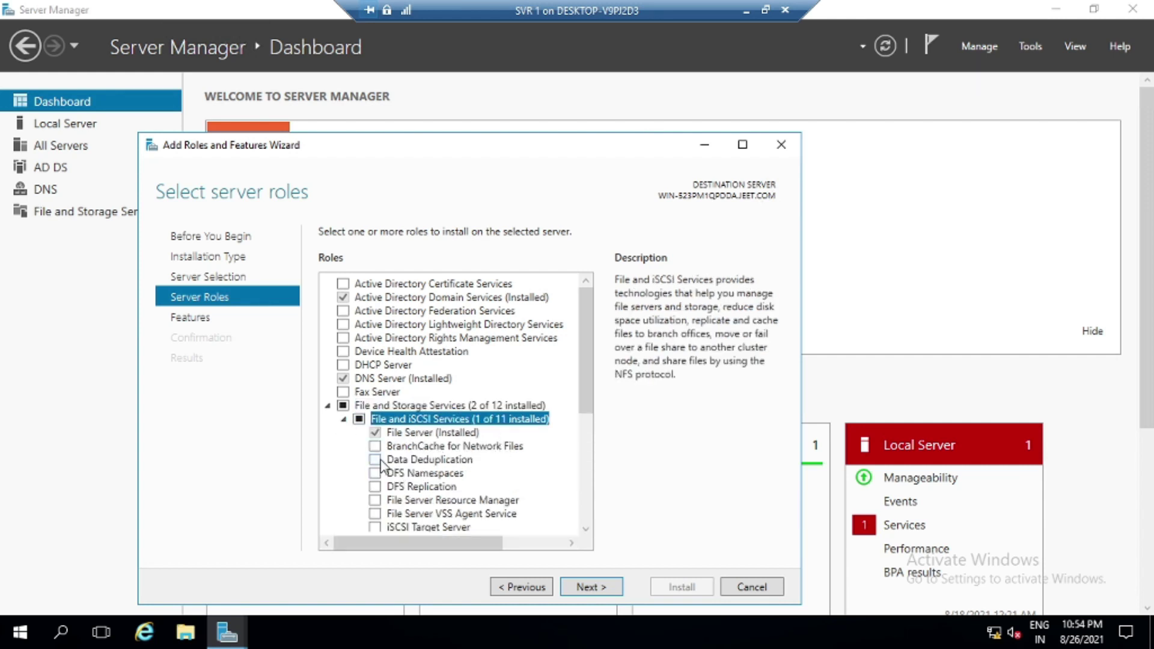
pyautogui.click(395, 478)
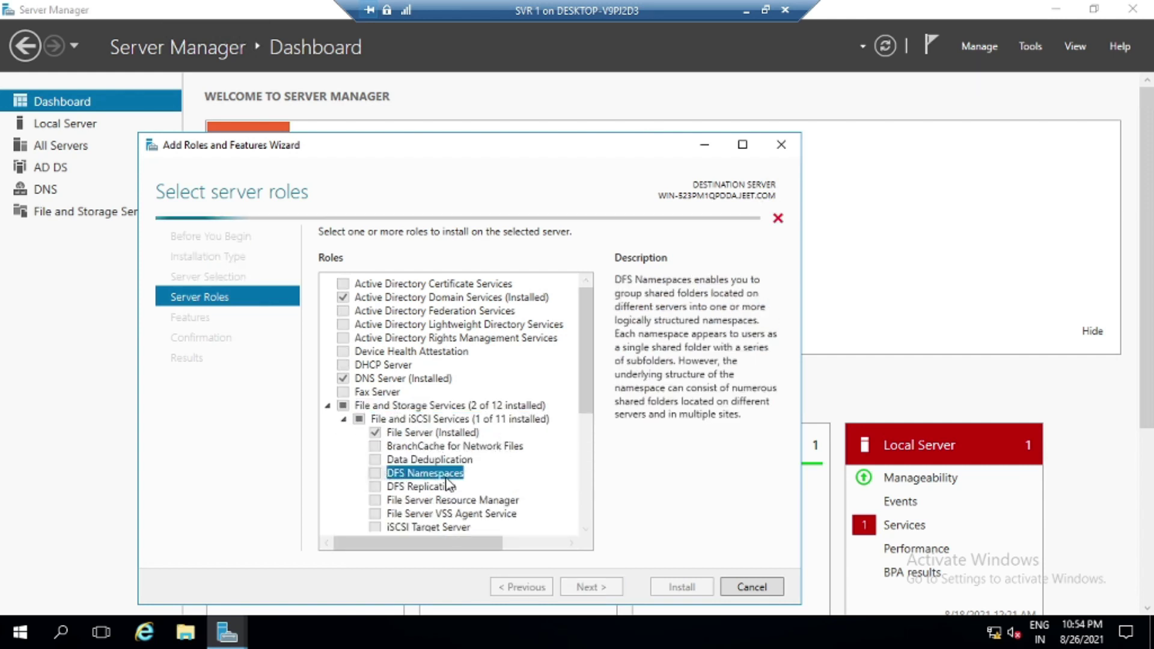
pyautogui.click(524, 512)
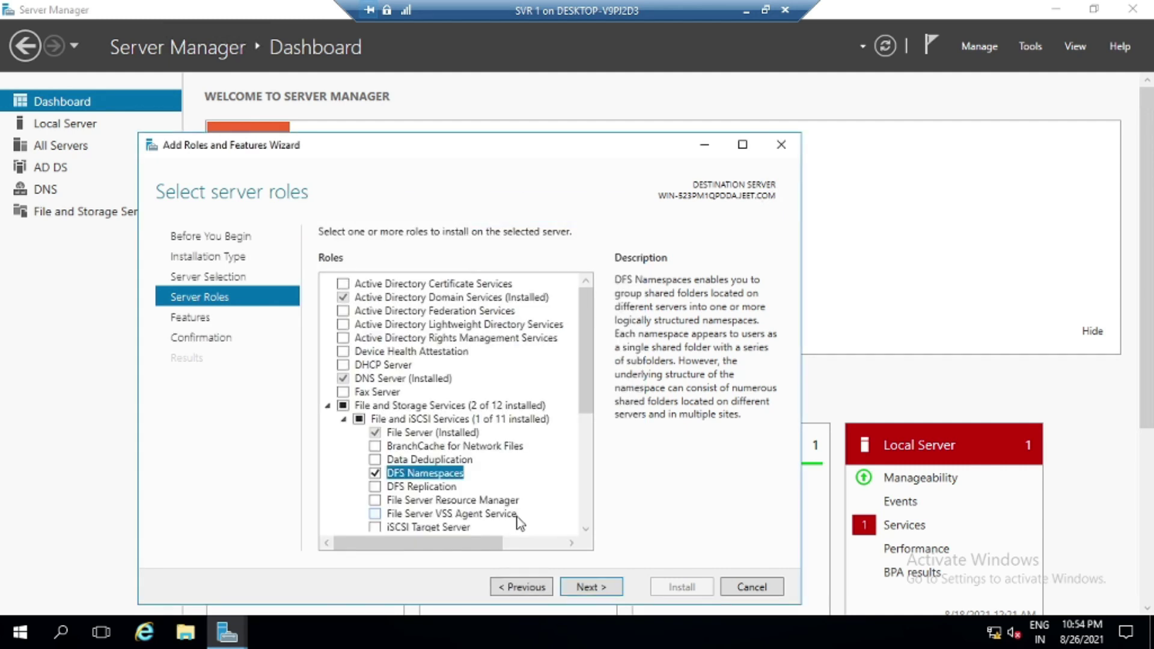
pyautogui.click(598, 589)
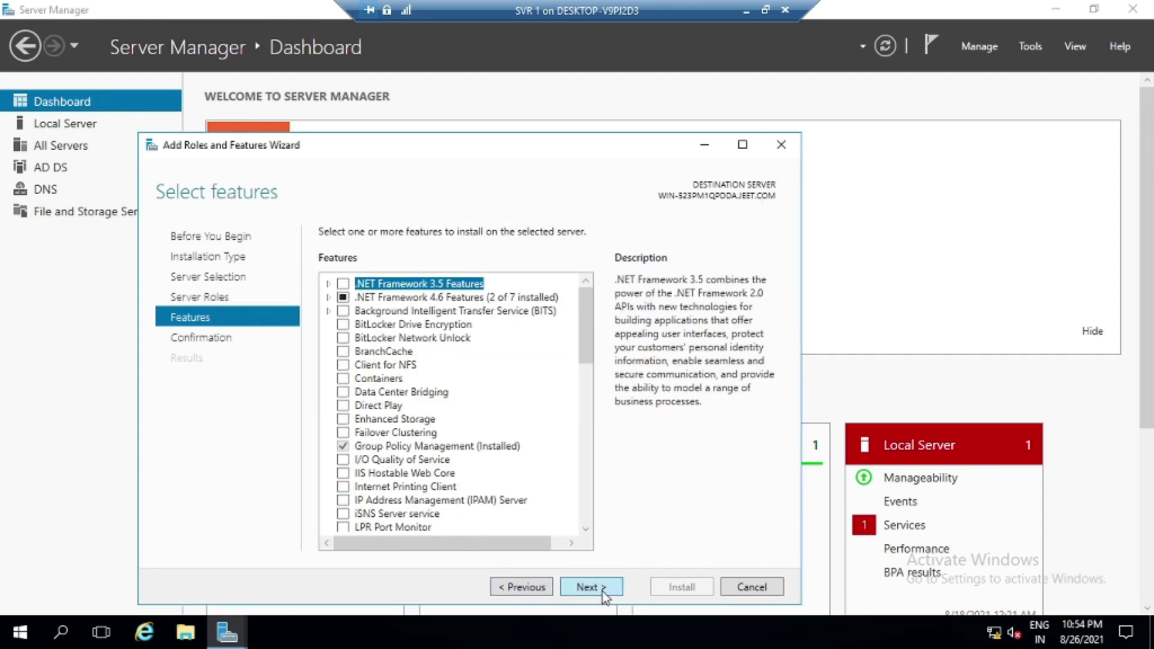
pyautogui.click(602, 589)
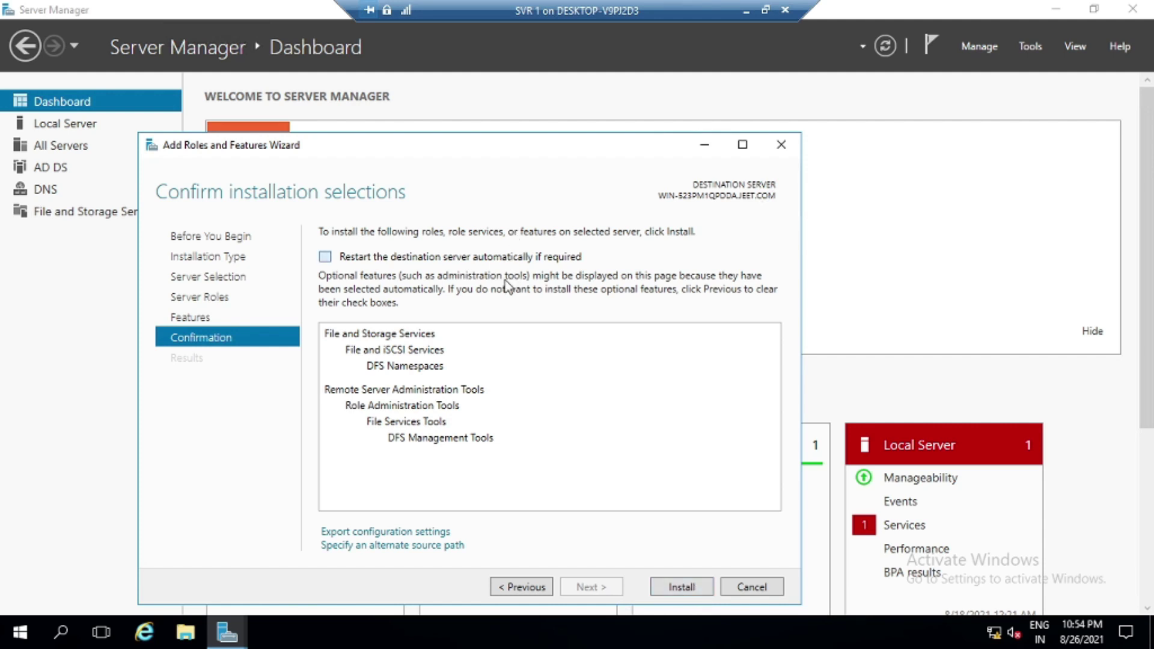
# Allow automatic restart, install DFS Namespaces, and close the wizard when done
pyautogui.press('space')
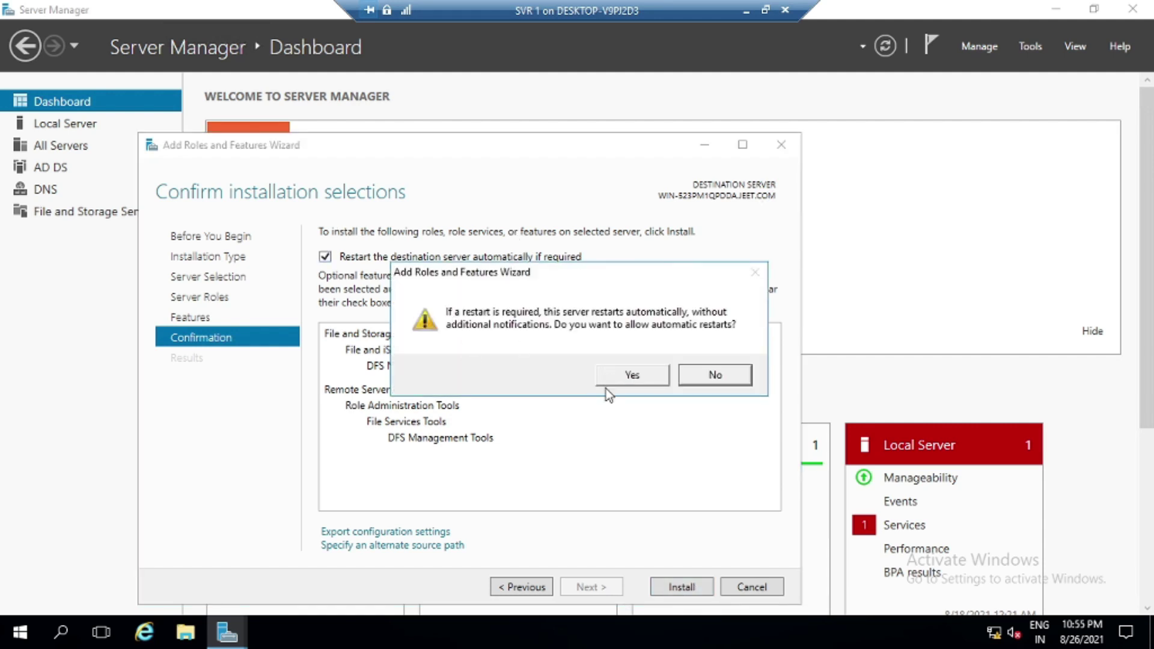
pyautogui.click(641, 375)
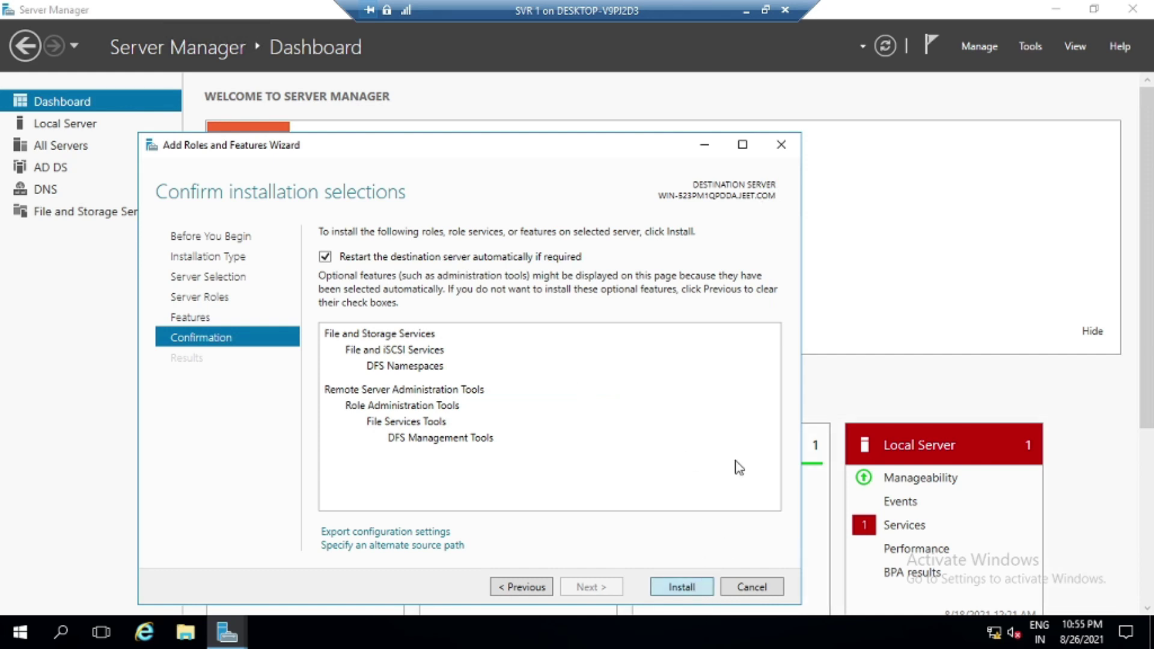
pyautogui.press('Return')
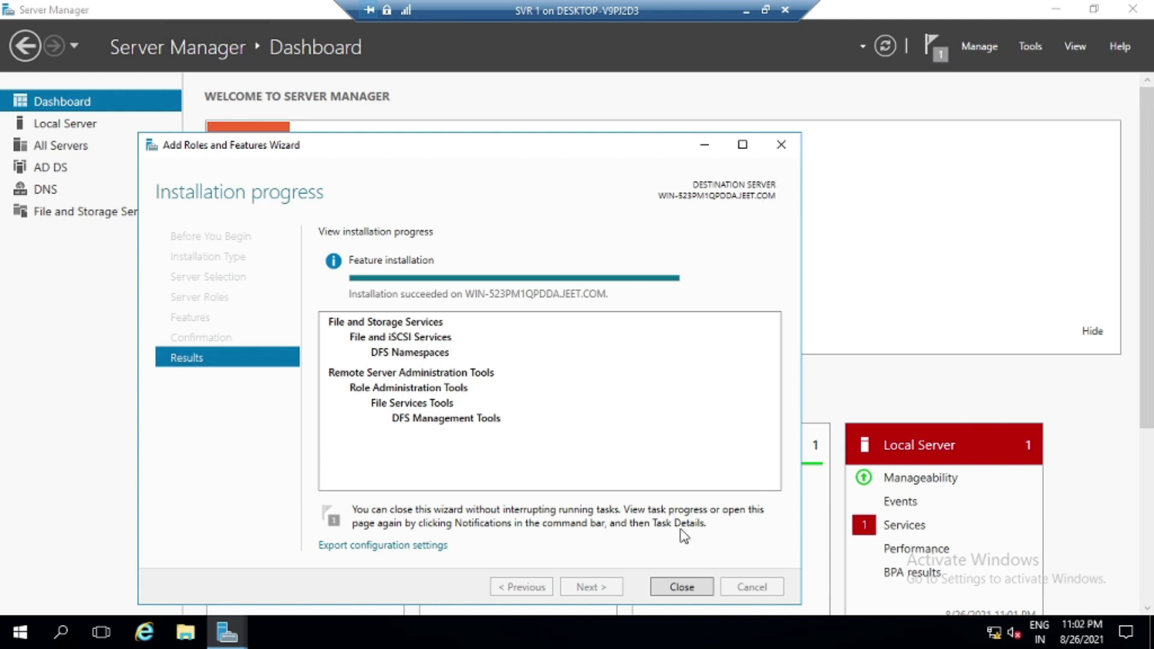
pyautogui.click(682, 587)
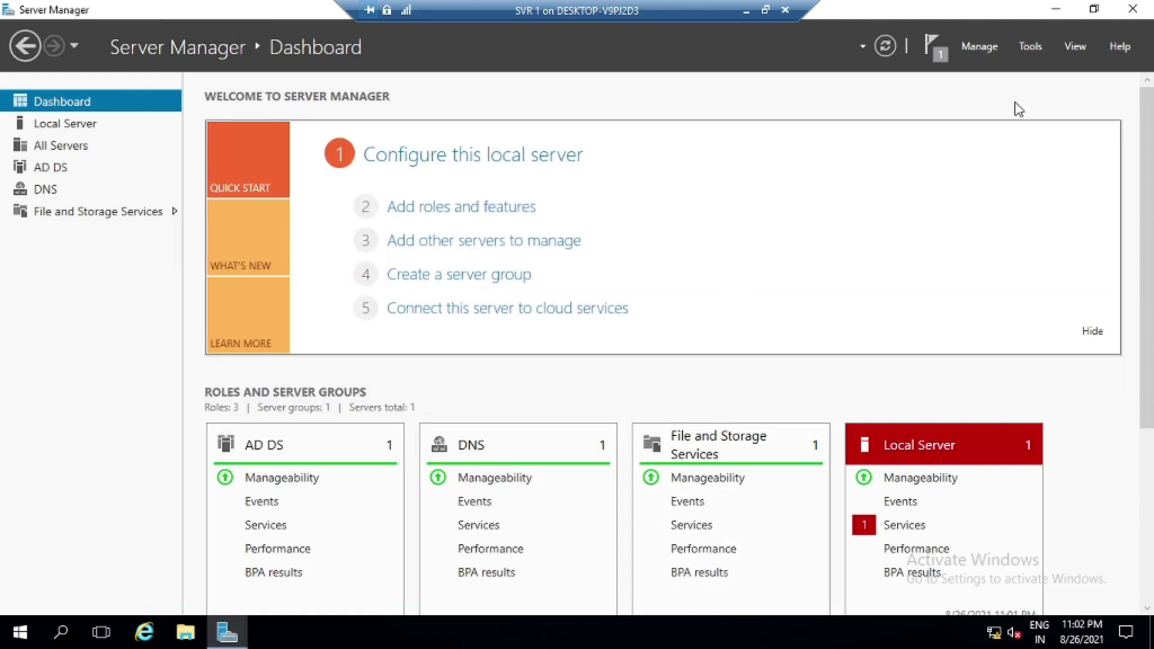
# Create a new folder named TGM on Local Disk (C:)
pyautogui.click(1056, 10)
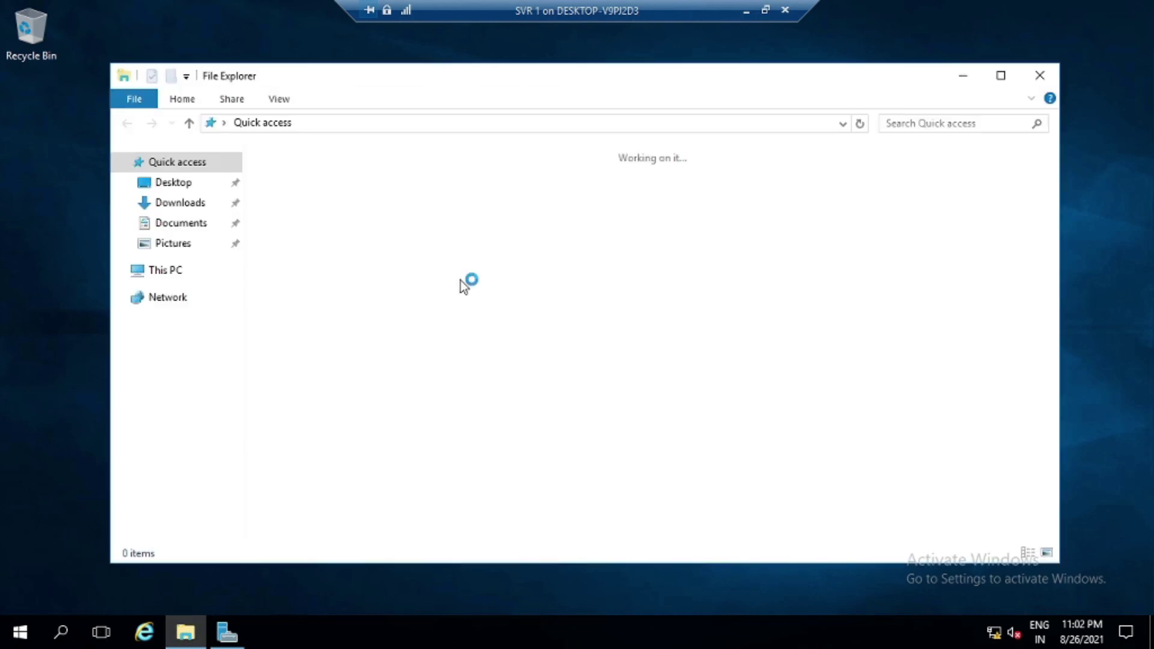
pyautogui.click(164, 272)
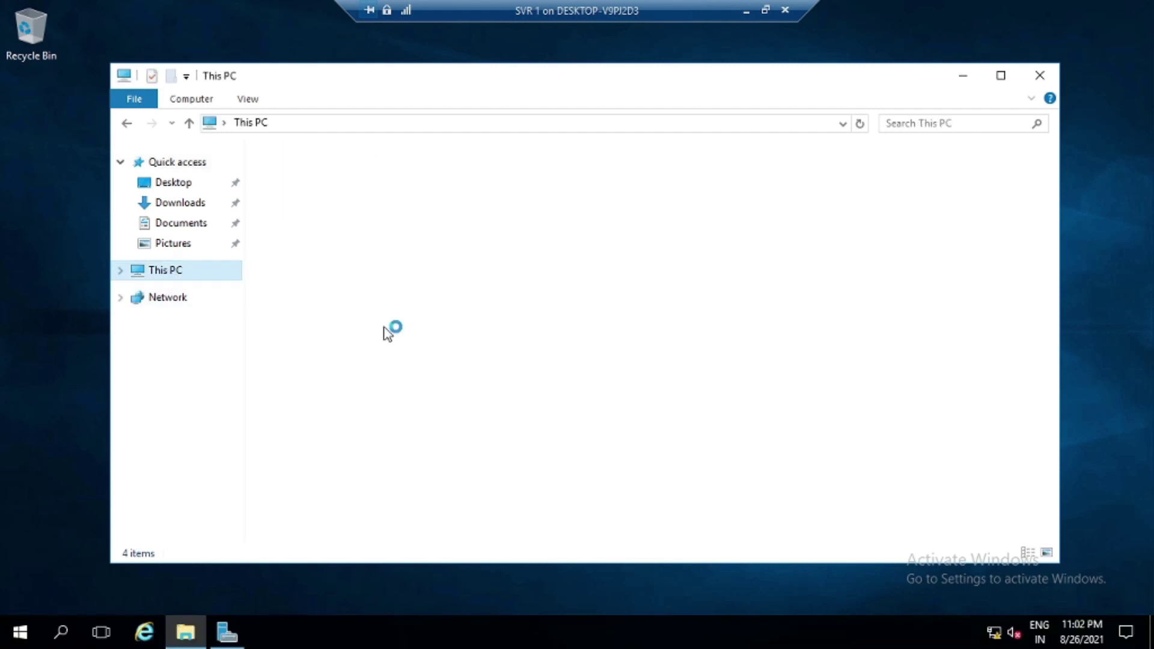
pyautogui.doubleClick(366, 319)
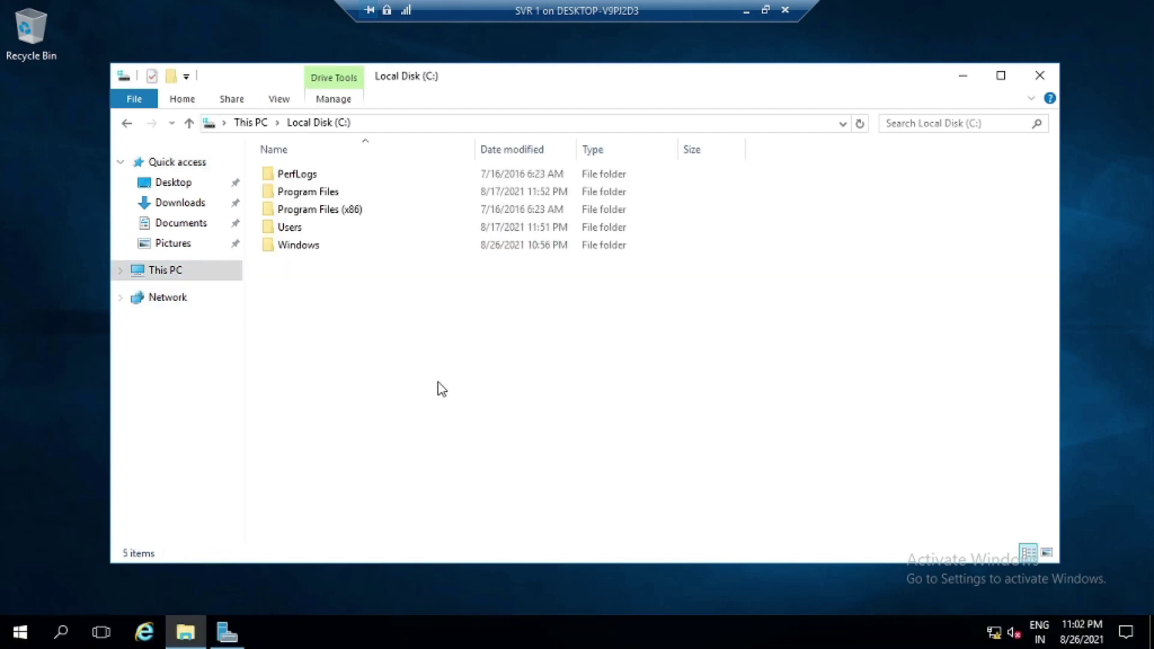
pyautogui.rightClick(344, 342)
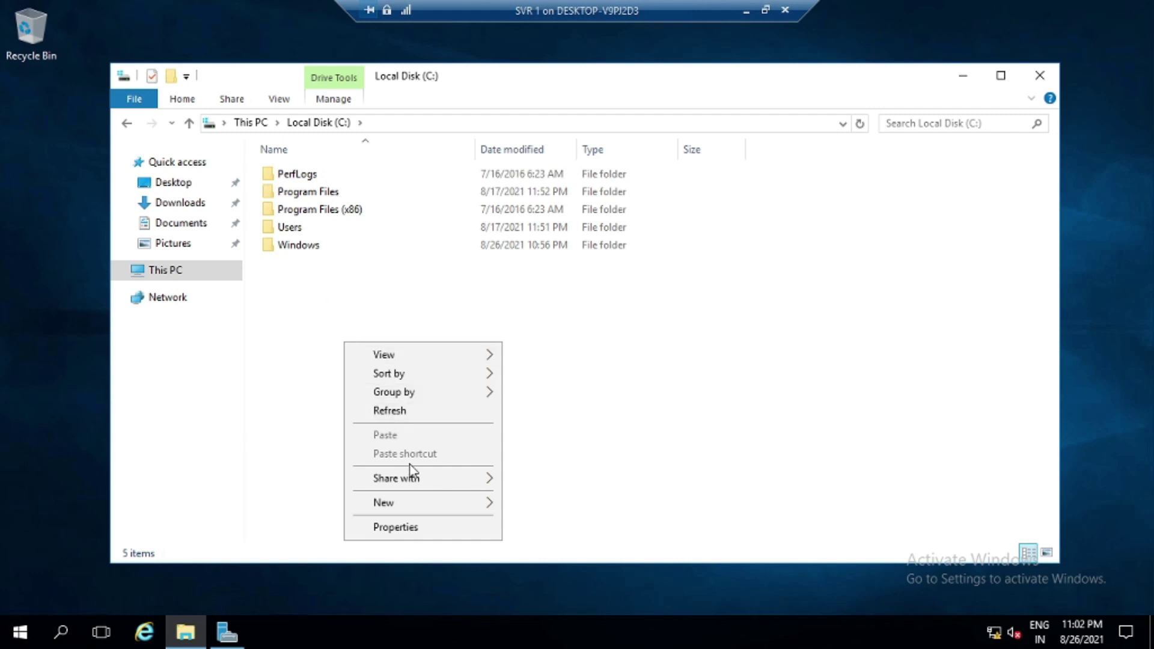
pyautogui.moveTo(402, 507)
pyautogui.click(555, 503)
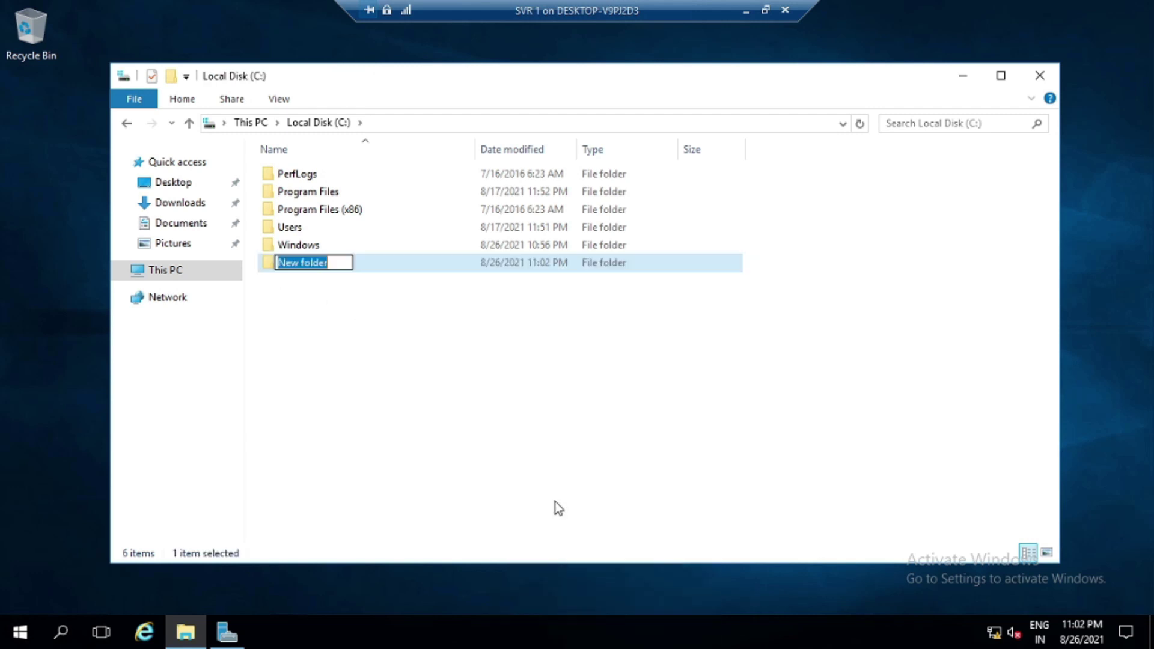
pyautogui.write('TGM')
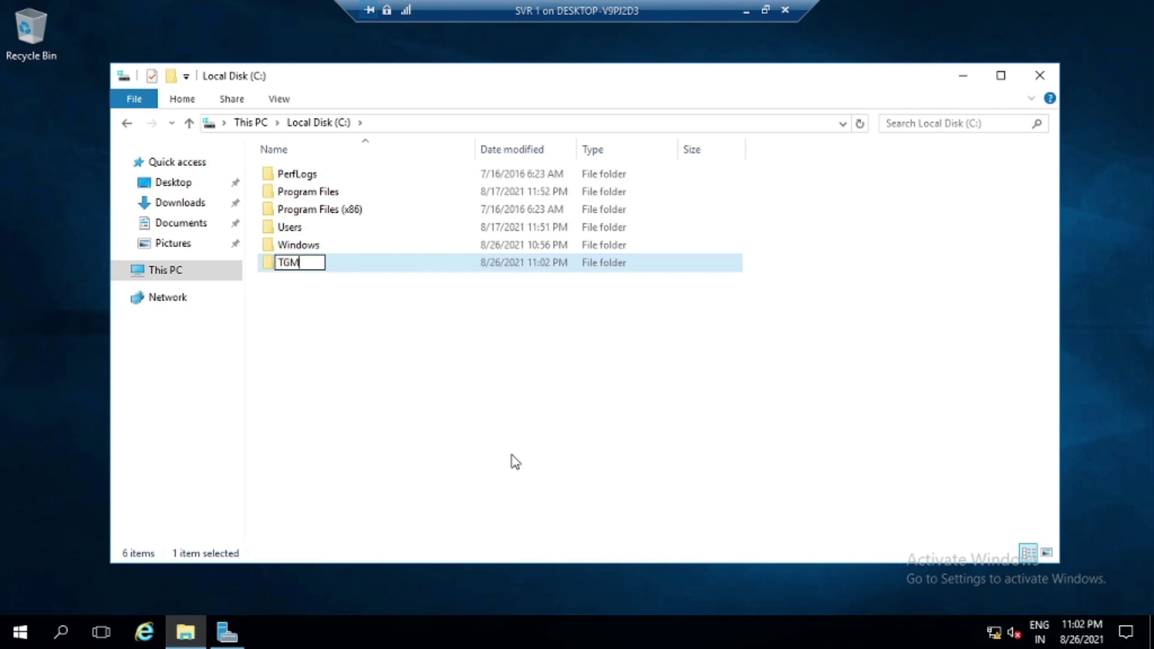
pyautogui.click(368, 435)
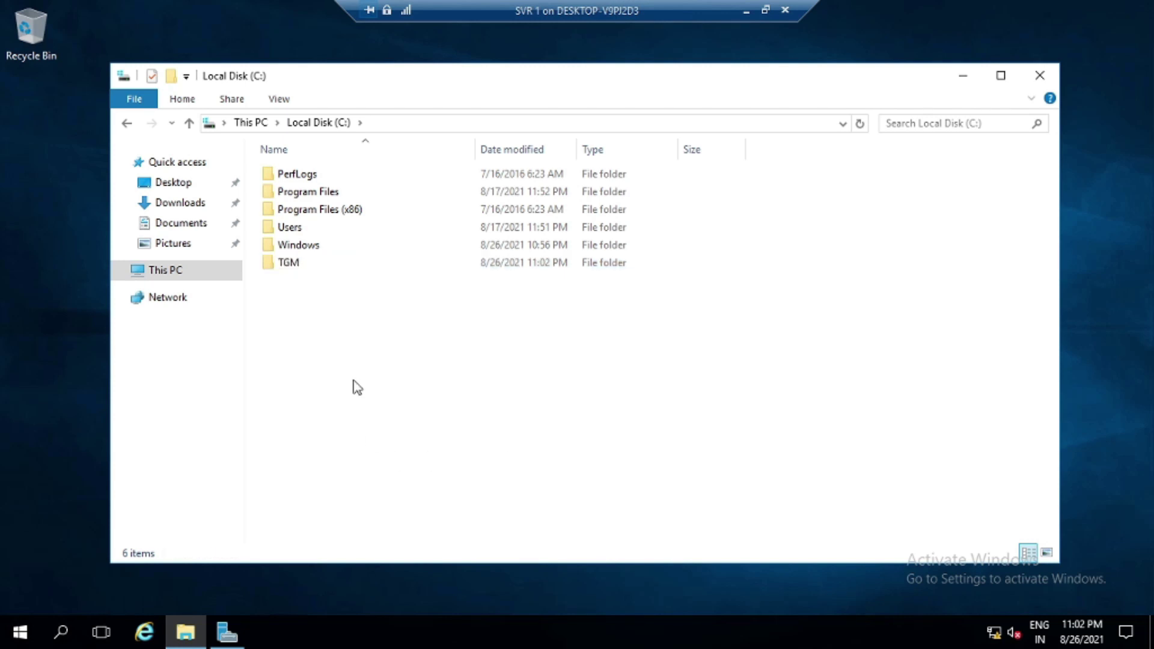
# Turn on Advanced Sharing for the TGM folder with share name TGM
pyautogui.click(294, 268)
pyautogui.rightClick(295, 271)
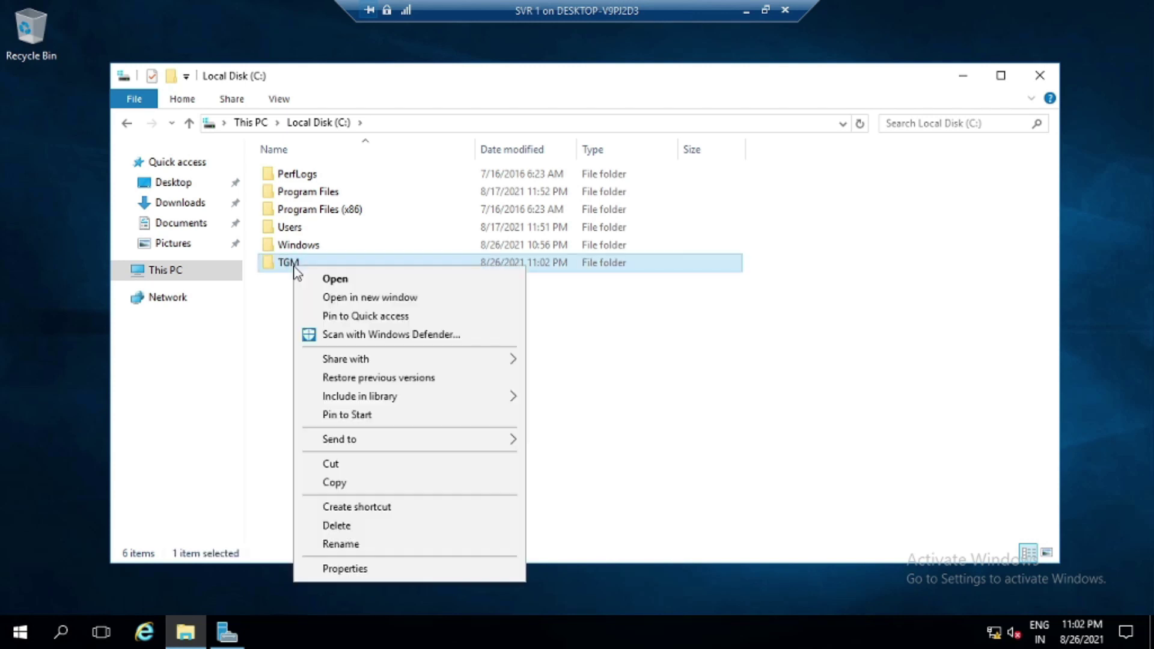
pyautogui.click(360, 568)
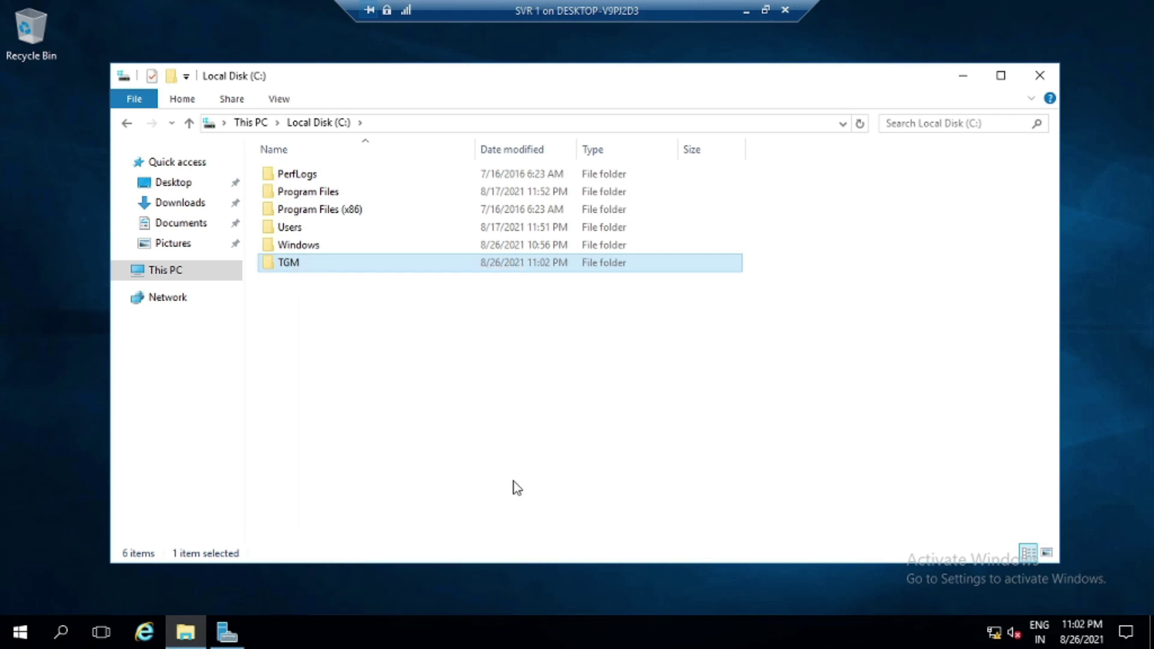
pyautogui.click(368, 241)
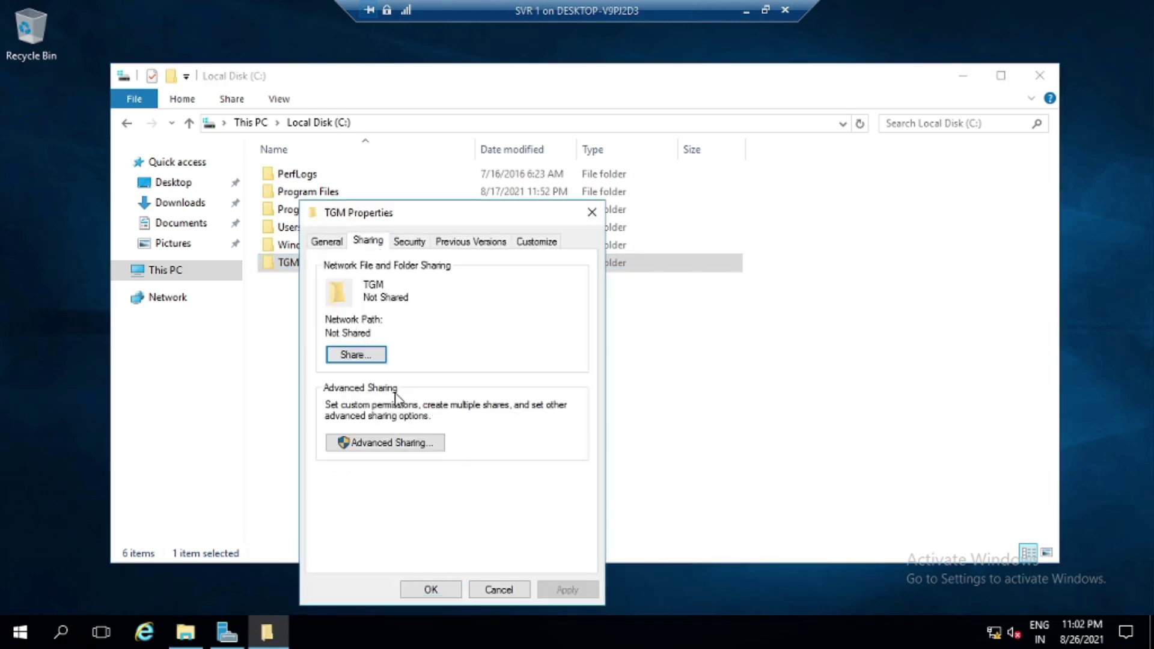
pyautogui.click(390, 453)
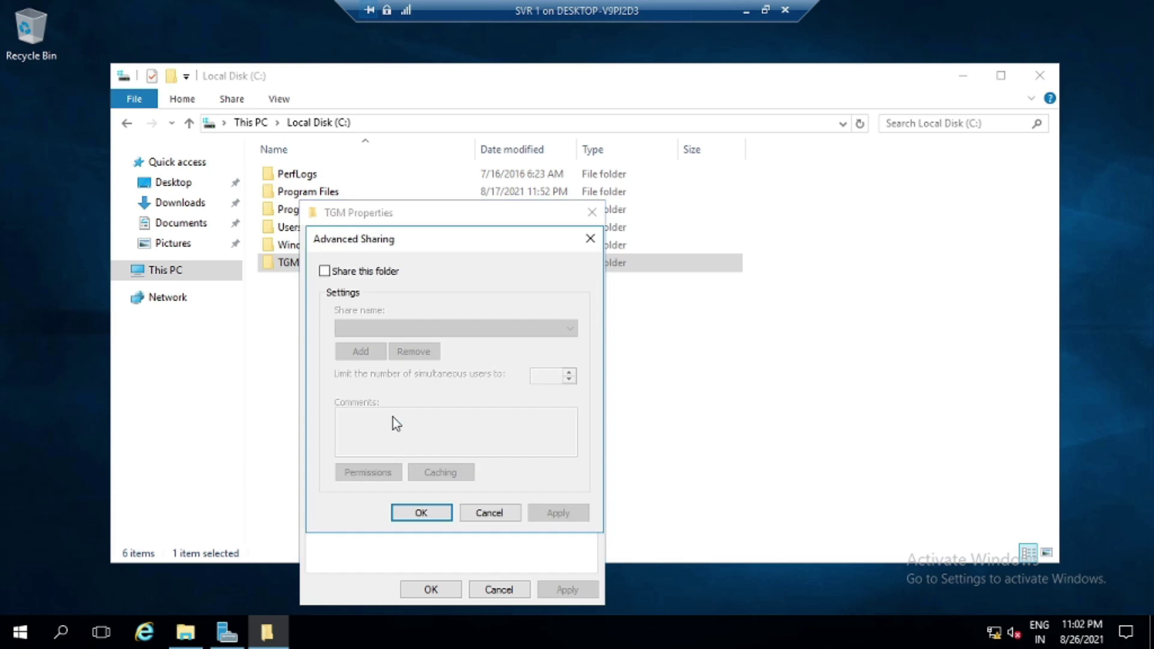
pyautogui.click(365, 272)
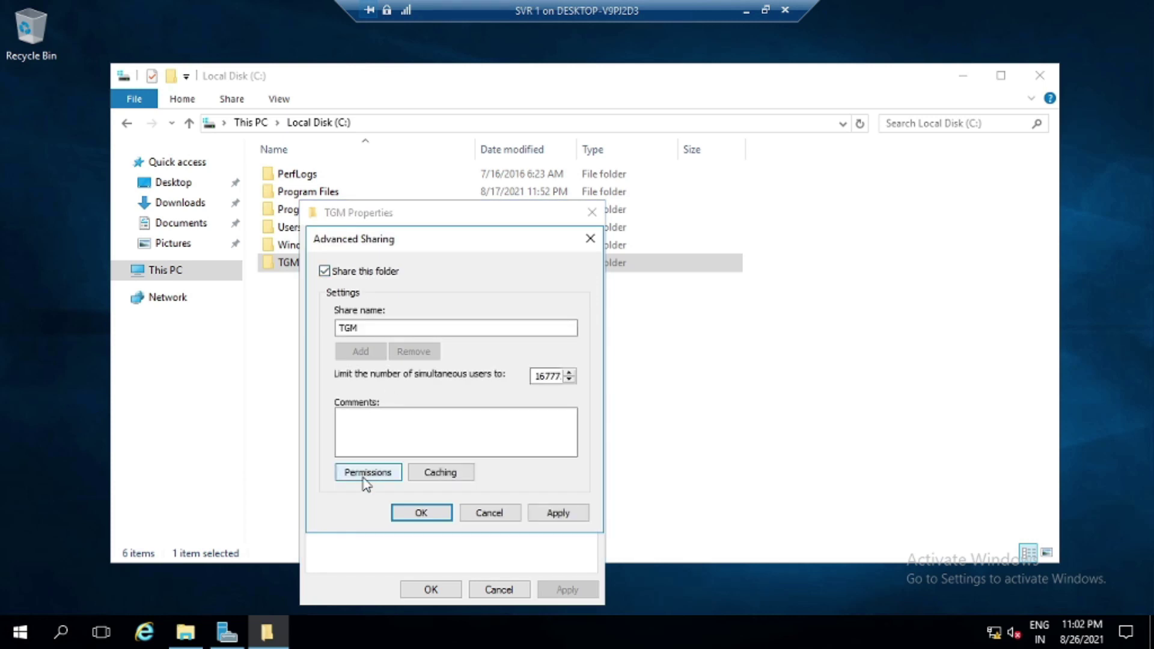
# Grant Everyone Full Control on the TGM share and apply the settings
pyautogui.click(364, 478)
pyautogui.click(522, 443)
pyautogui.click(587, 589)
pyautogui.click(455, 590)
pyautogui.click(549, 516)
pyautogui.click(478, 516)
pyautogui.click(430, 589)
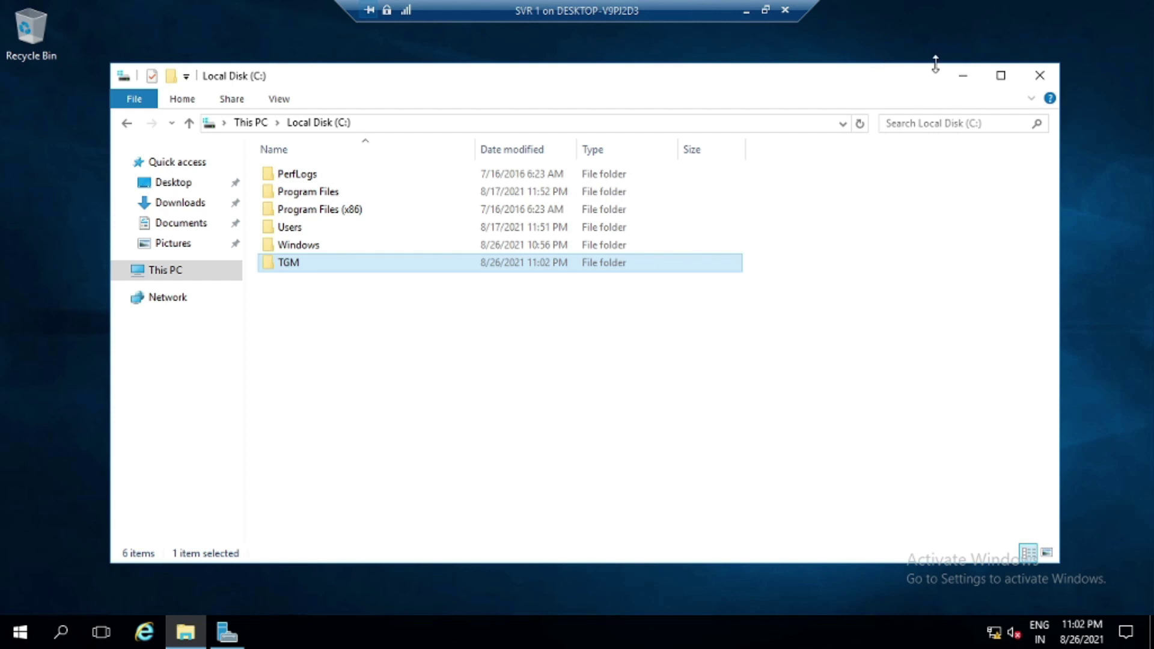
# Bring up SVR 2 full screen and sign in with the Administrator password
pyautogui.click(961, 77)
pyautogui.click(747, 11)
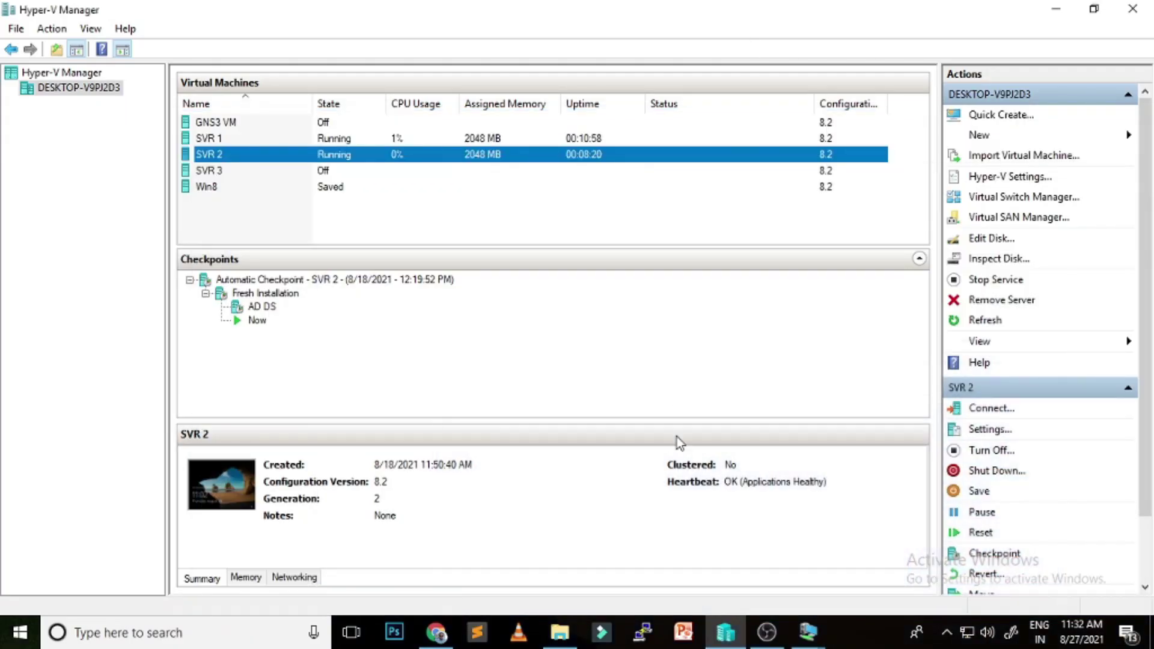
pyautogui.moveTo(808, 631)
pyautogui.click(888, 544)
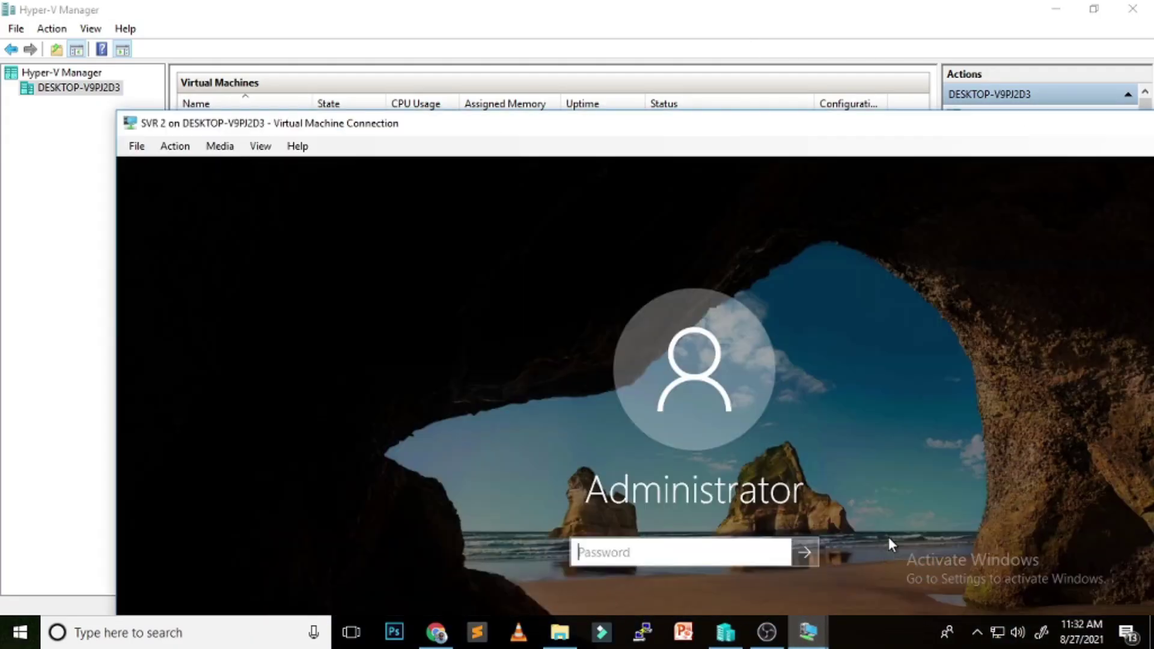
pyautogui.doubleClick(697, 140)
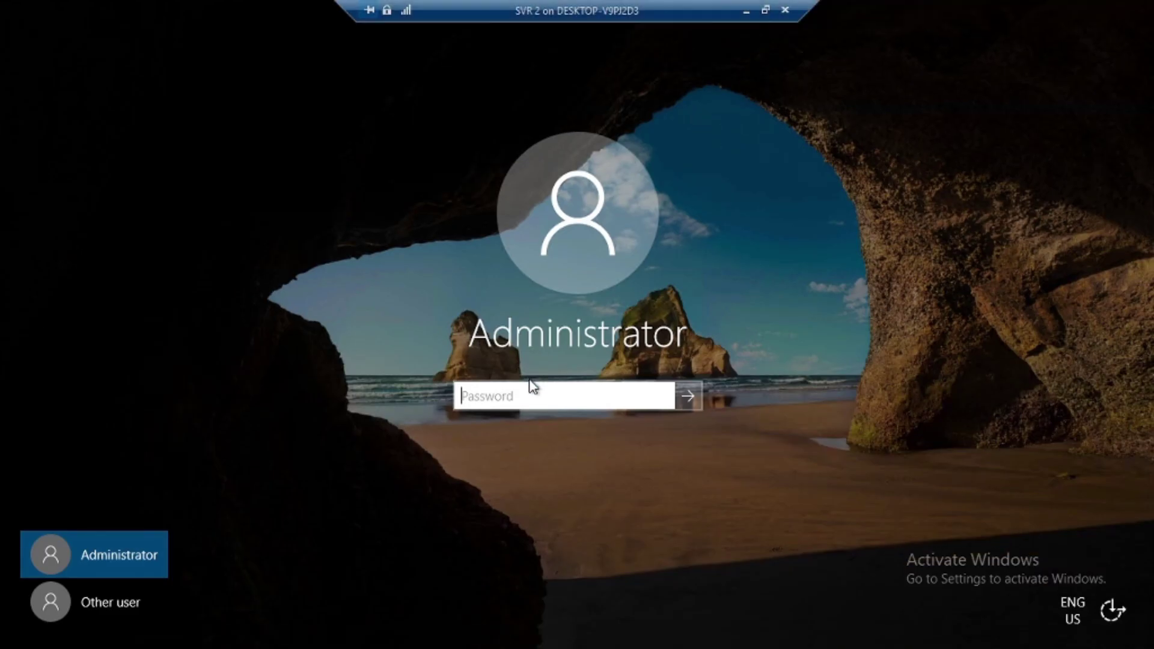
pyautogui.write('••••••••••')
pyautogui.press('Return')
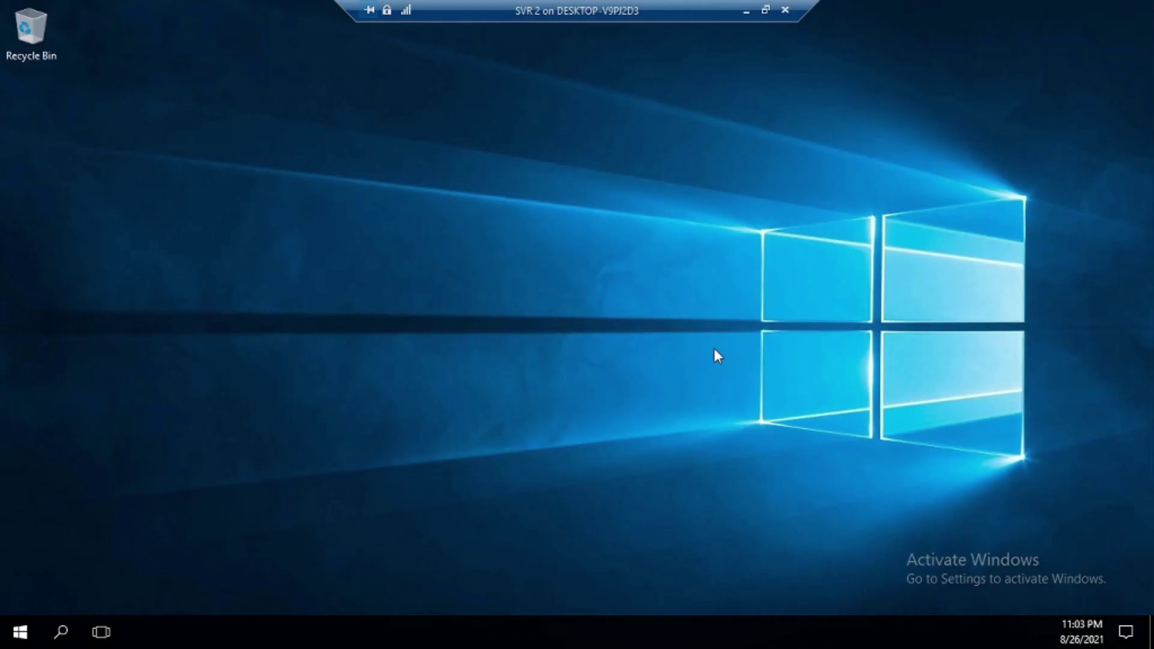
# Start the Win8 virtual machine and connect to it
pyautogui.click(746, 10)
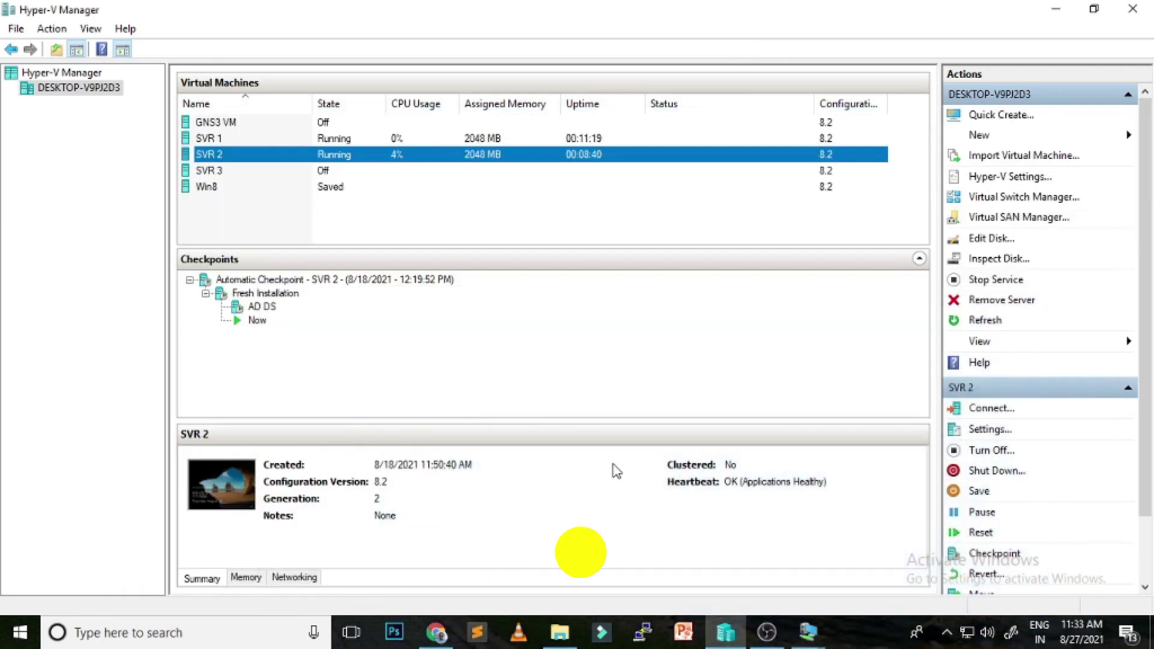
pyautogui.rightClick(215, 191)
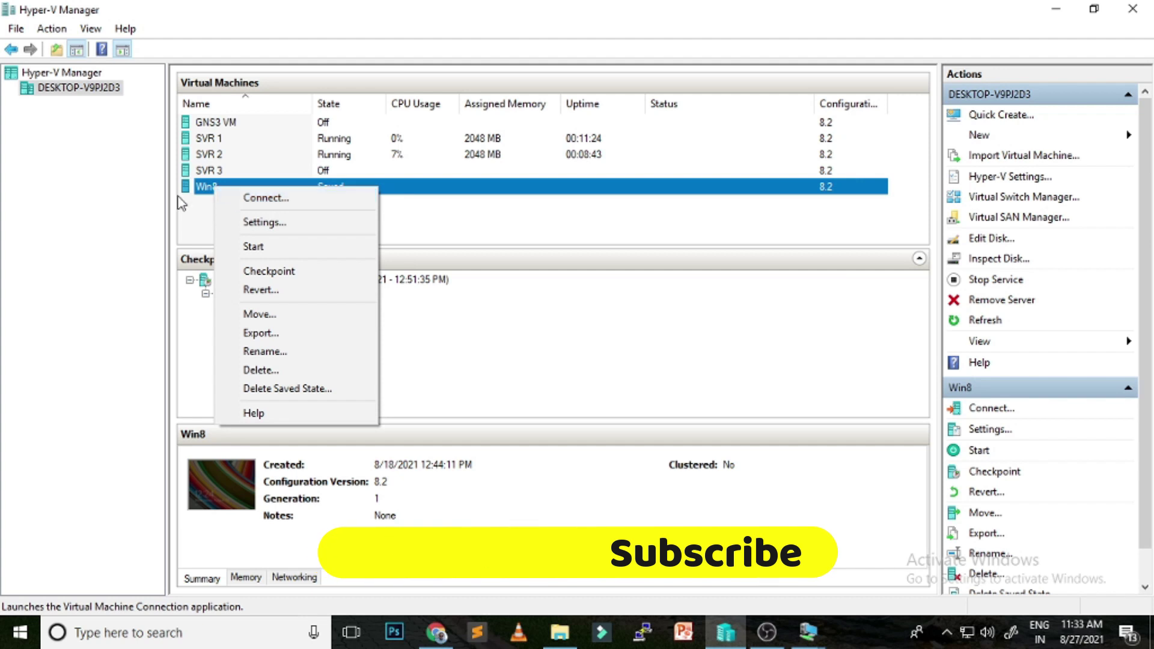
pyautogui.click(184, 217)
pyautogui.click(219, 188)
pyautogui.rightClick(218, 189)
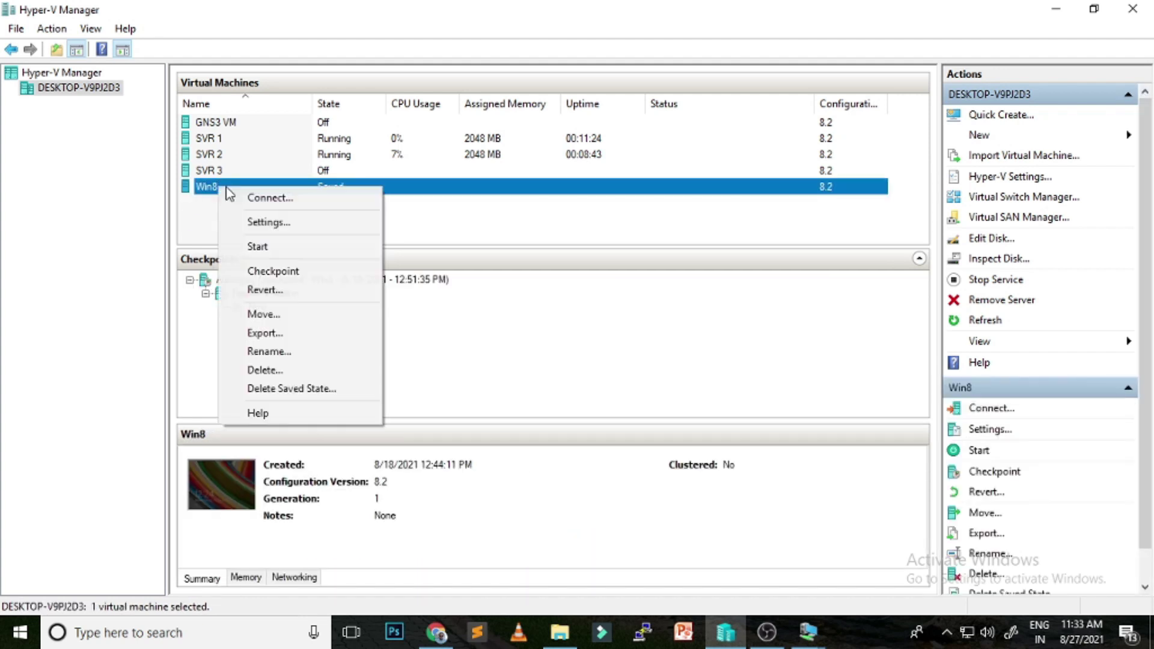
pyautogui.click(425, 223)
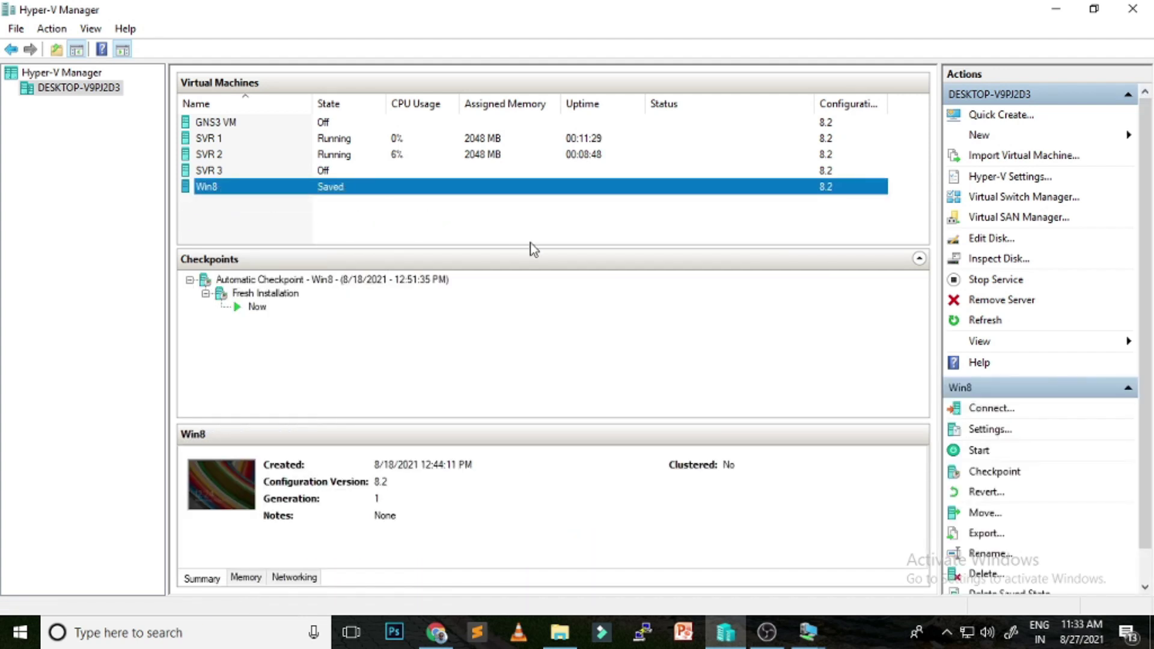
pyautogui.click(390, 302)
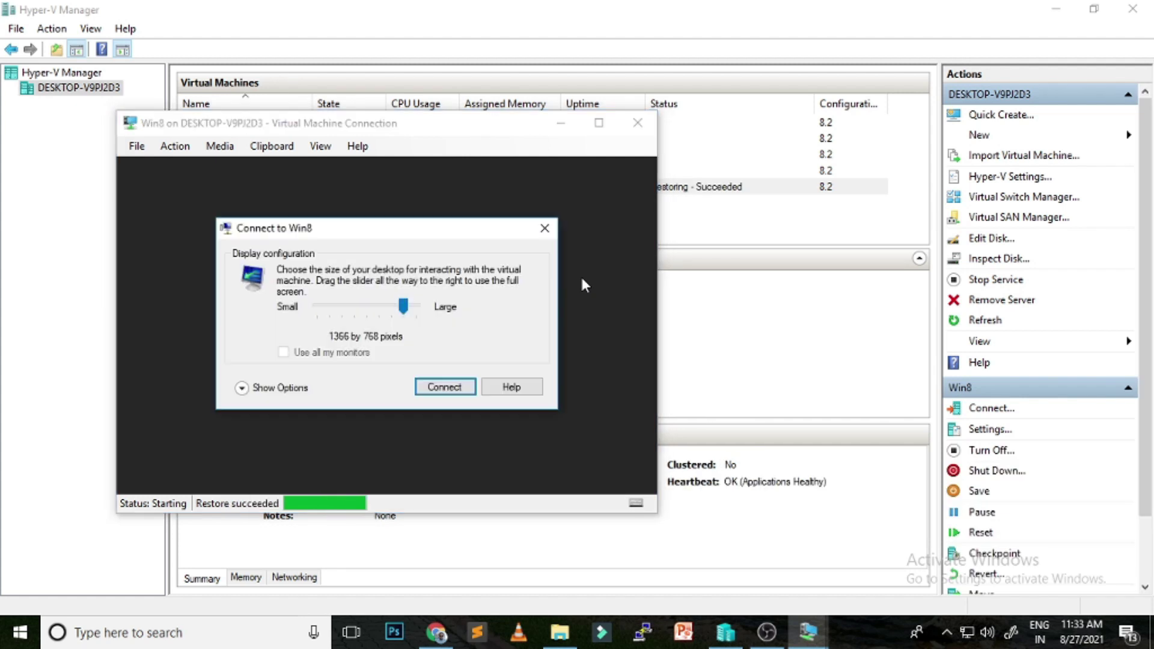
pyautogui.click(469, 387)
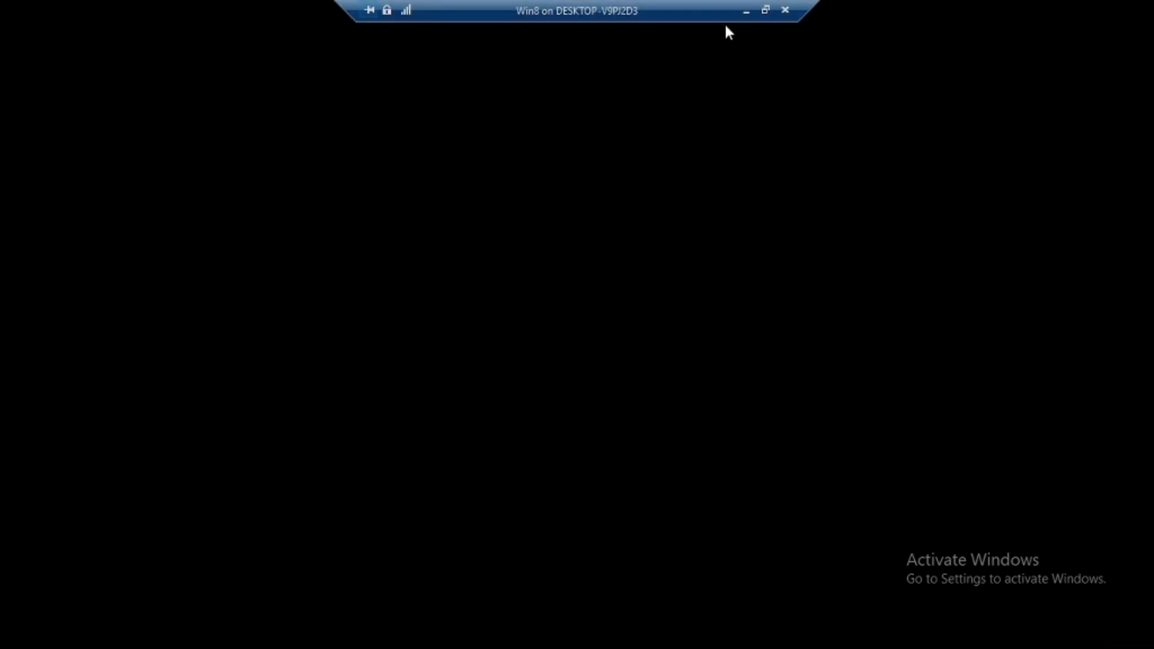
# Minimize Win8 and return to the SVR 2 session's Server Manager dashboard
pyautogui.click(746, 11)
pyautogui.moveTo(827, 632)
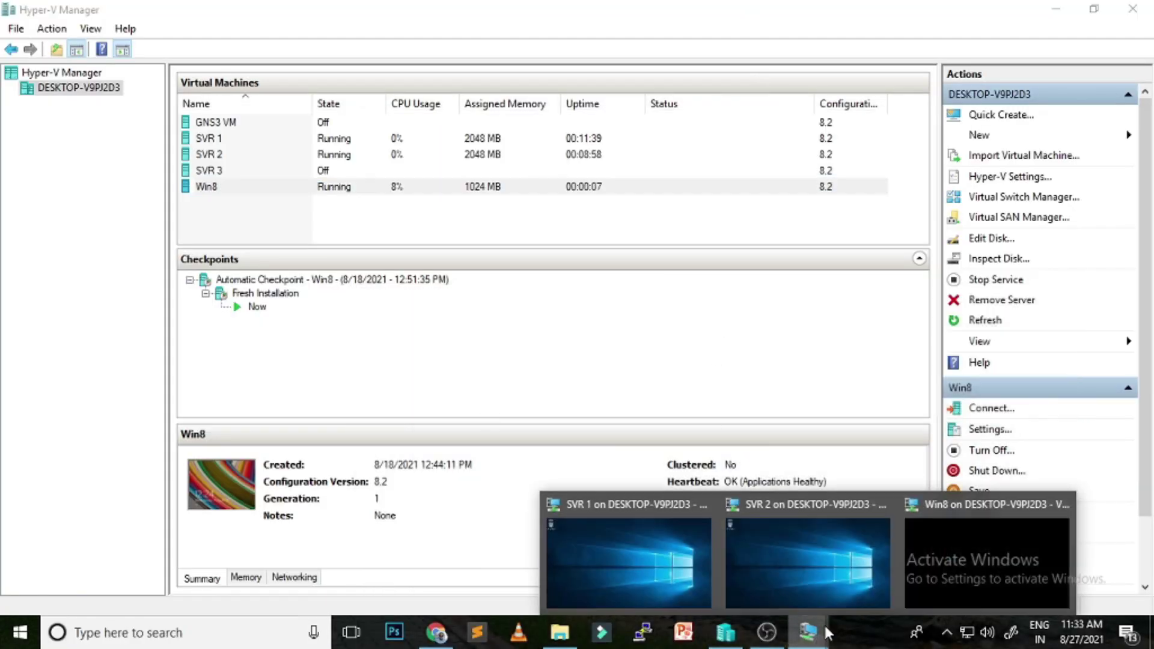
pyautogui.click(833, 544)
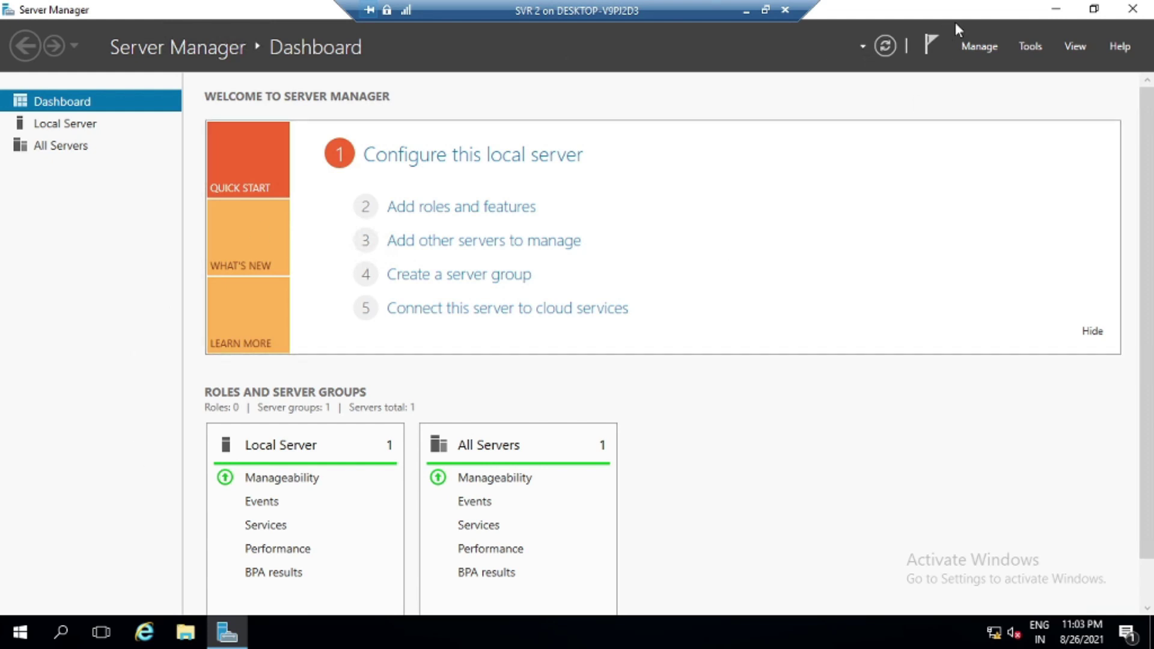
# Create a new folder named Manjit on SVR 2's C: drive
pyautogui.click(1057, 9)
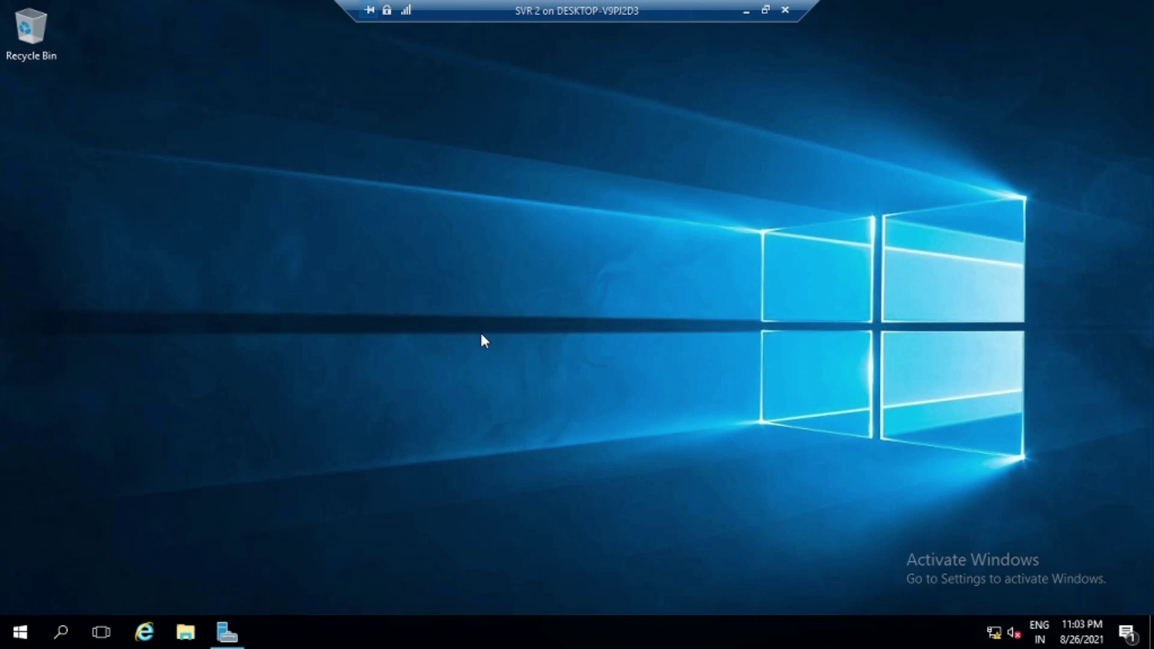
pyautogui.press('super+e')
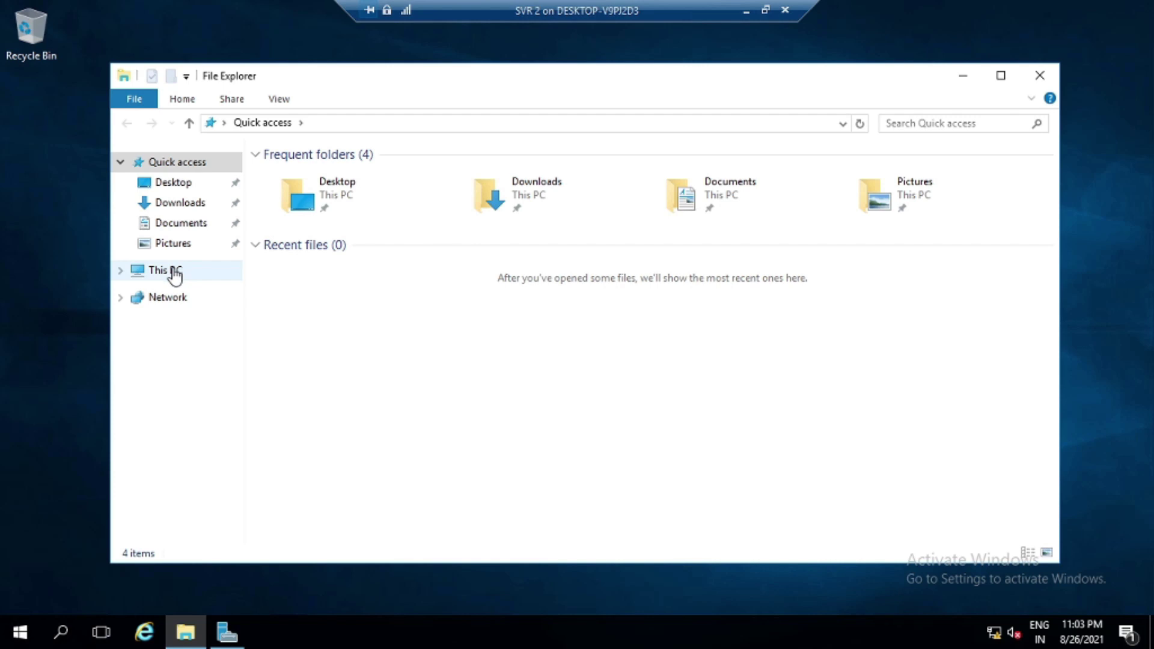
pyautogui.click(174, 274)
pyautogui.doubleClick(381, 316)
pyautogui.rightClick(313, 348)
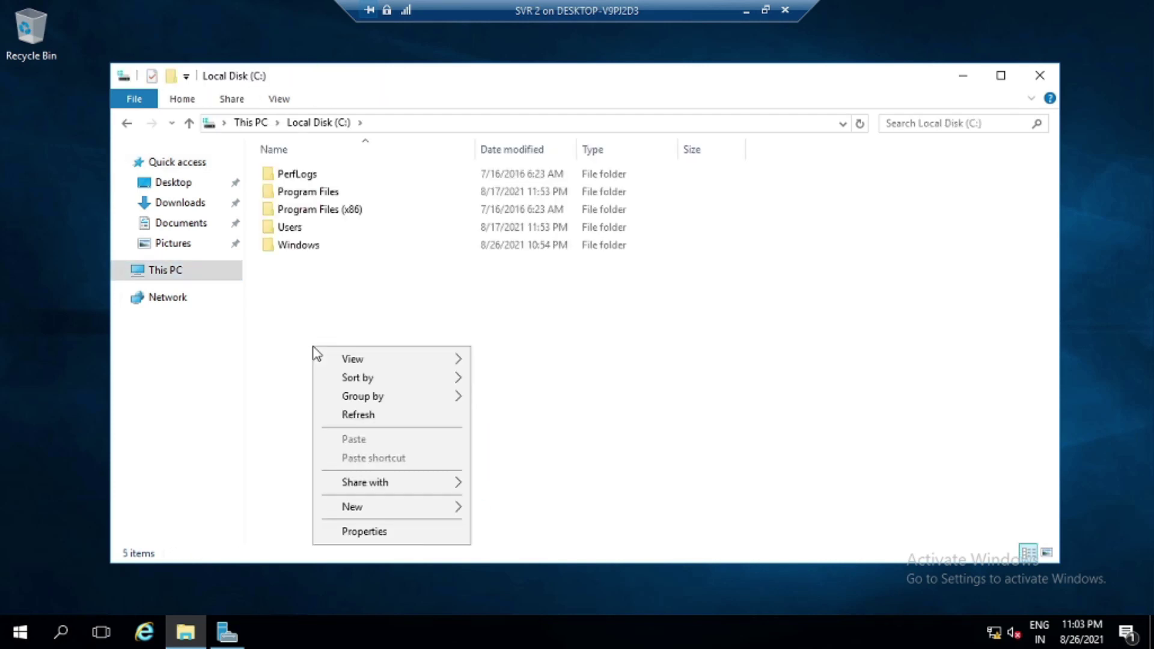
pyautogui.moveTo(397, 508)
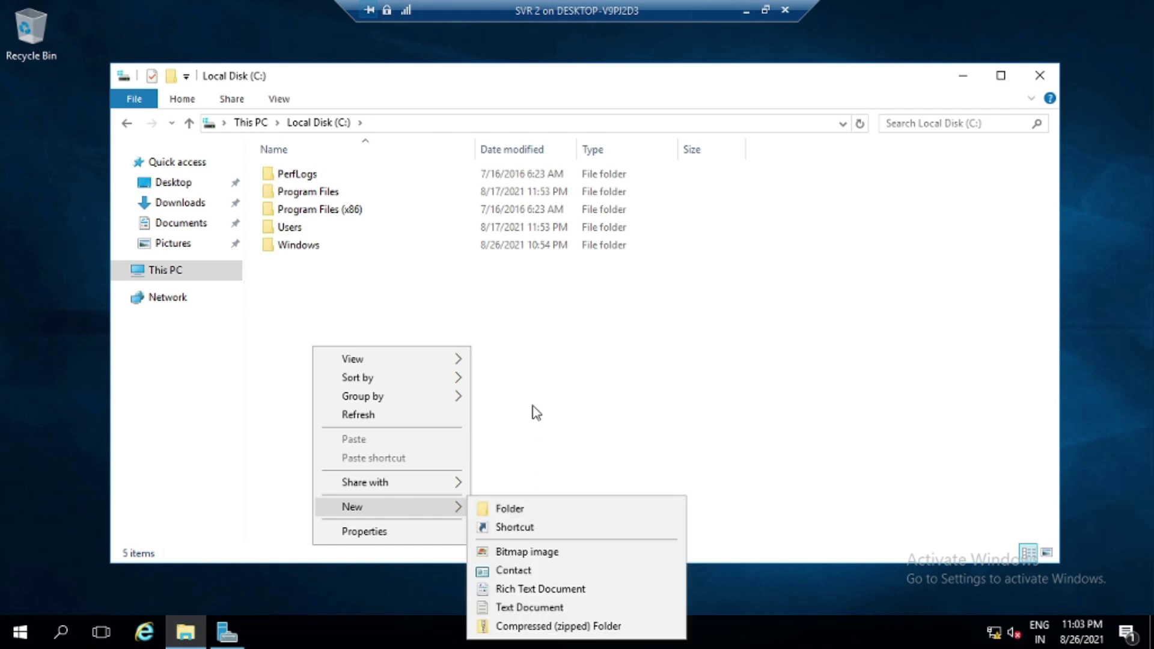
pyautogui.click(546, 509)
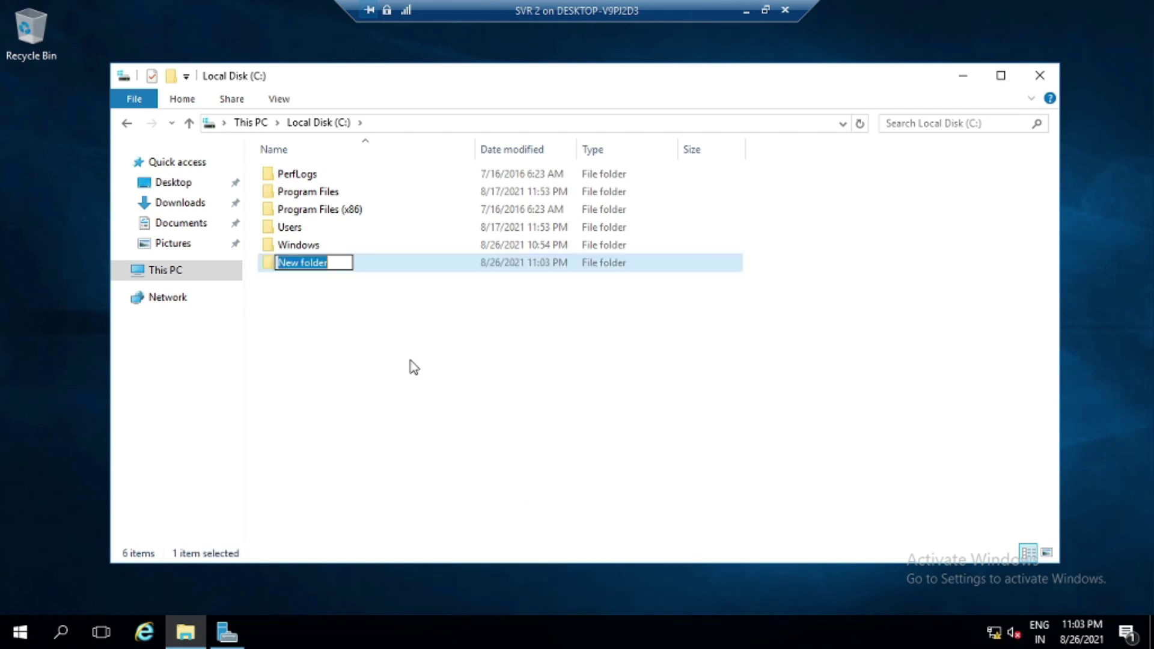
pyautogui.write('Manjit')
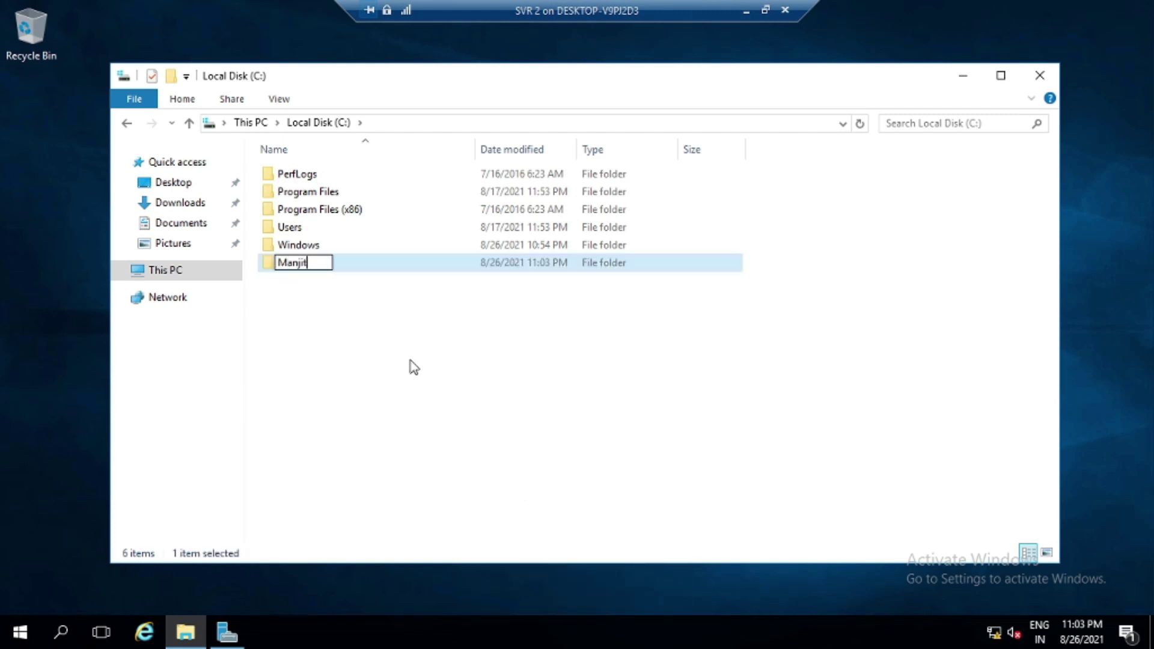
pyautogui.click(413, 366)
# Share the Manjit folder with Full Control permissions, then minimize the SVR 2 session
pyautogui.doubleClick(293, 265)
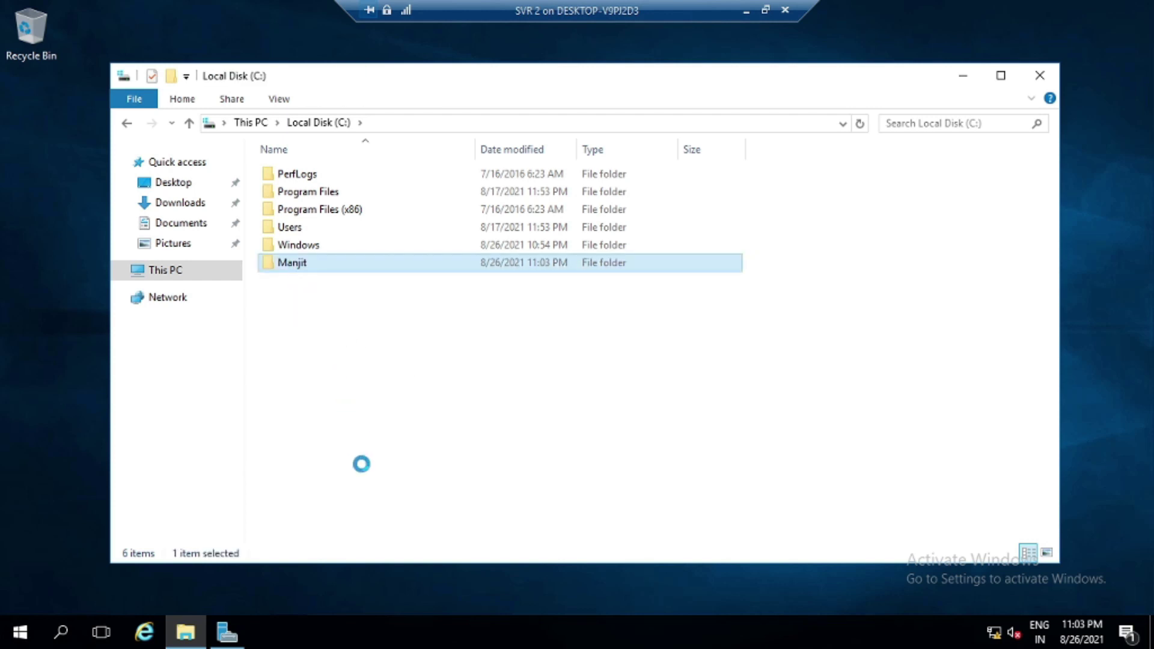
pyautogui.rightClick(293, 262)
pyautogui.click(345, 564)
pyautogui.click(368, 241)
pyautogui.click(412, 443)
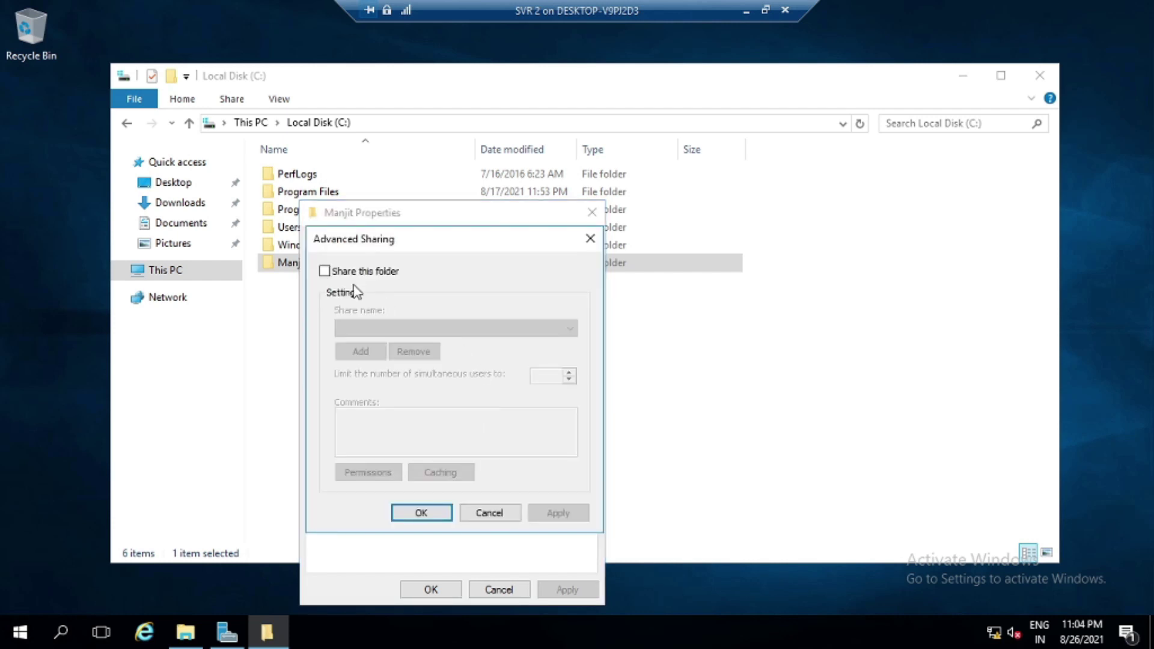
pyautogui.click(355, 273)
pyautogui.click(394, 471)
pyautogui.click(521, 442)
pyautogui.click(588, 590)
pyautogui.click(452, 589)
pyautogui.click(558, 513)
pyautogui.click(436, 515)
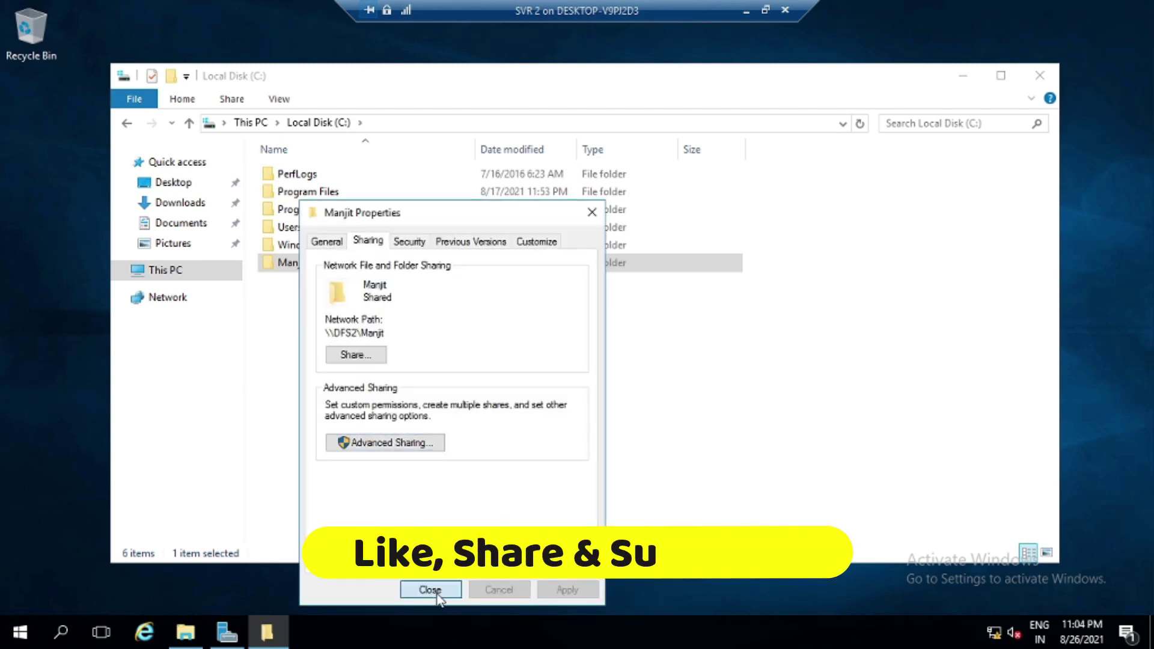
pyautogui.click(430, 590)
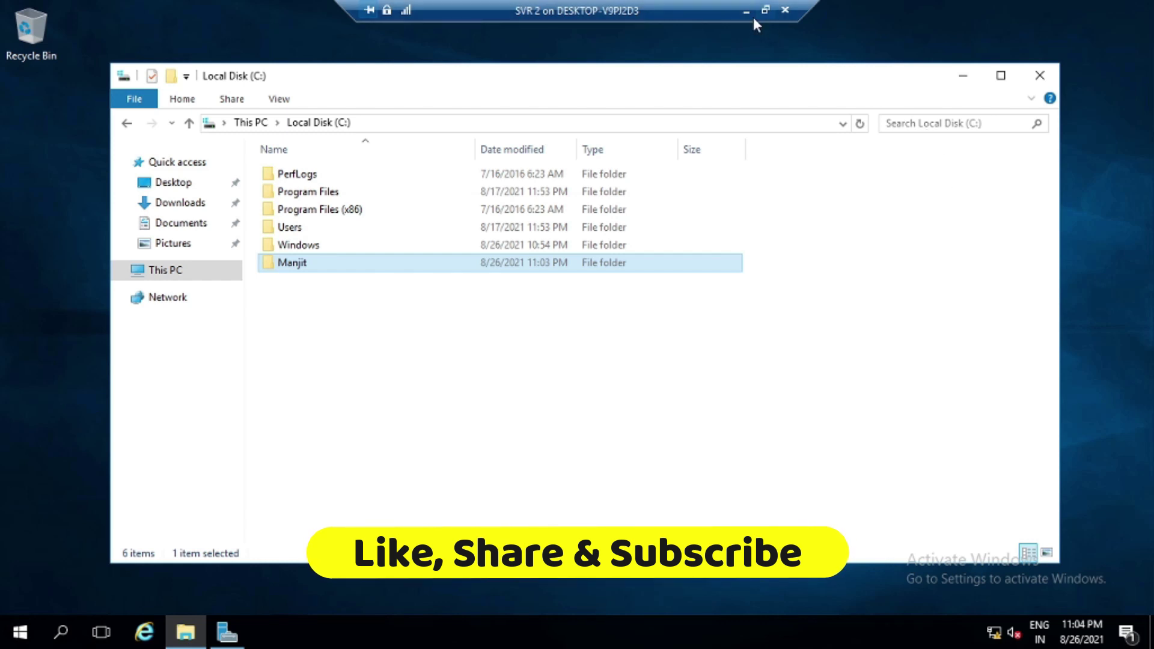
pyautogui.click(747, 12)
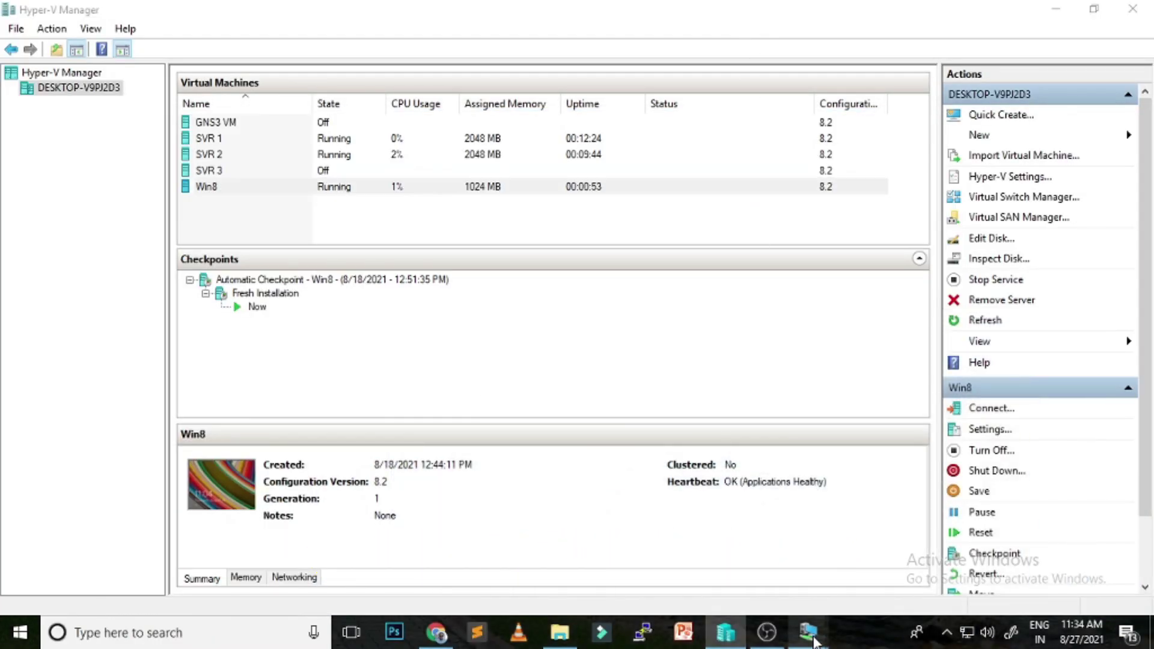
# Switch to the Win8 VM, sign in with the user password, and open the Run box
pyautogui.moveTo(812, 642)
pyautogui.click(1000, 540)
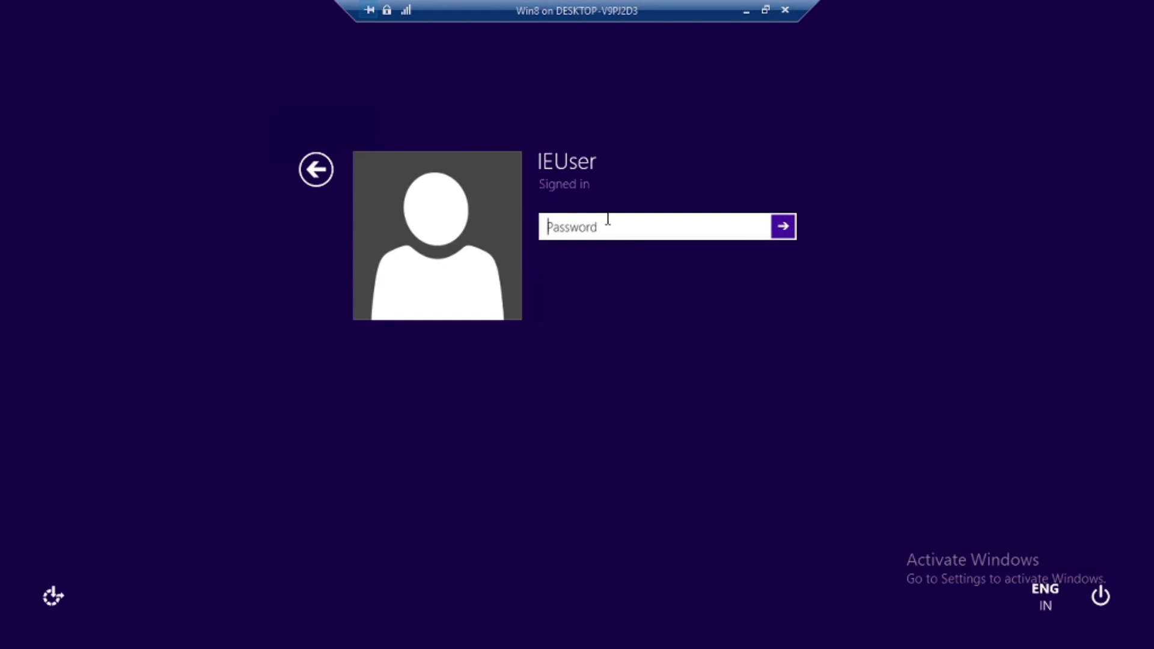
pyautogui.write('Passw')
pyautogui.write('d!')
pyautogui.press('Return')
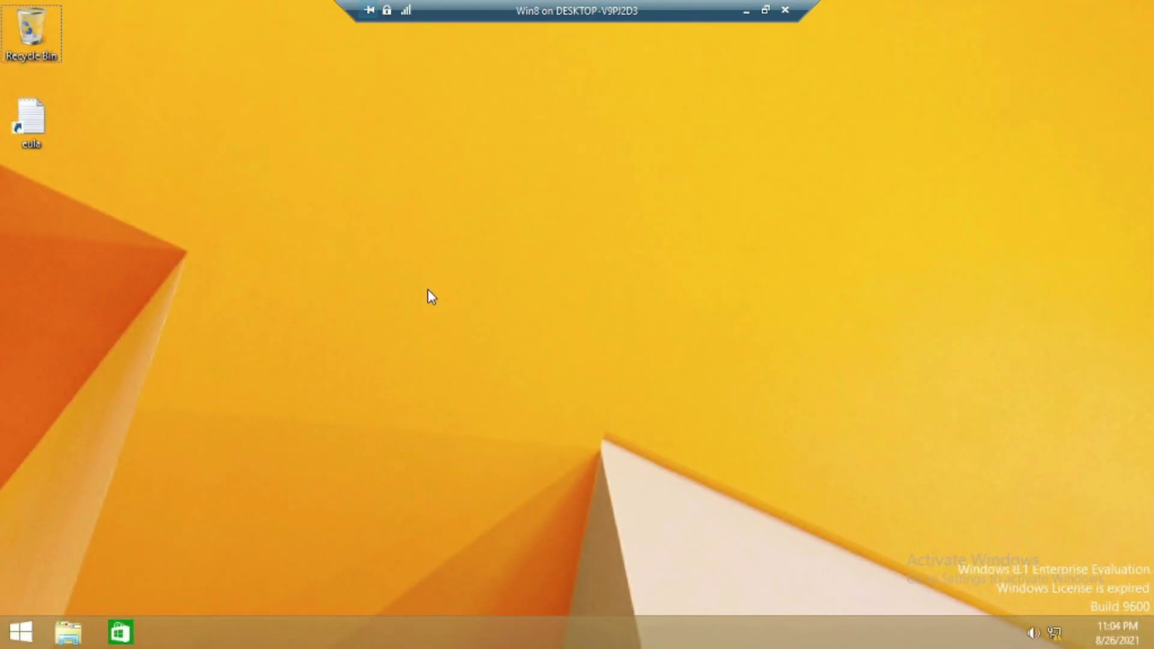
pyautogui.press('super+r')
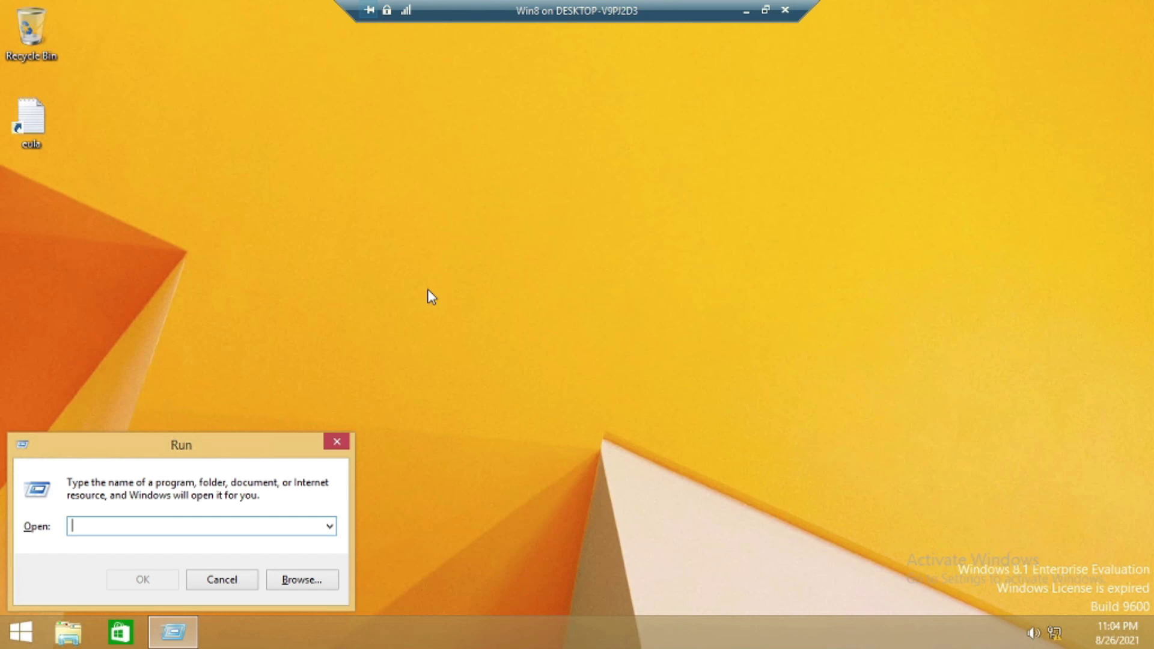
# Open ncpa.cpl and bring up the TCP/IPv4 properties of Ethernet 2
pyautogui.write('ncpa')
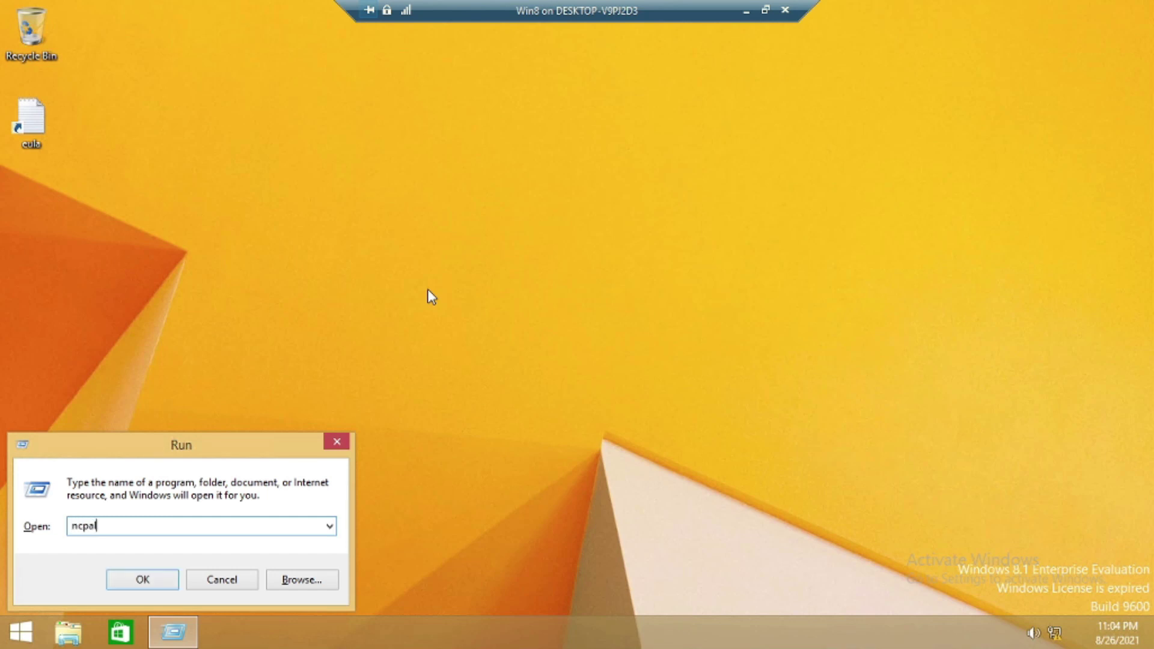
pyautogui.write('.cpl')
pyautogui.press('Return')
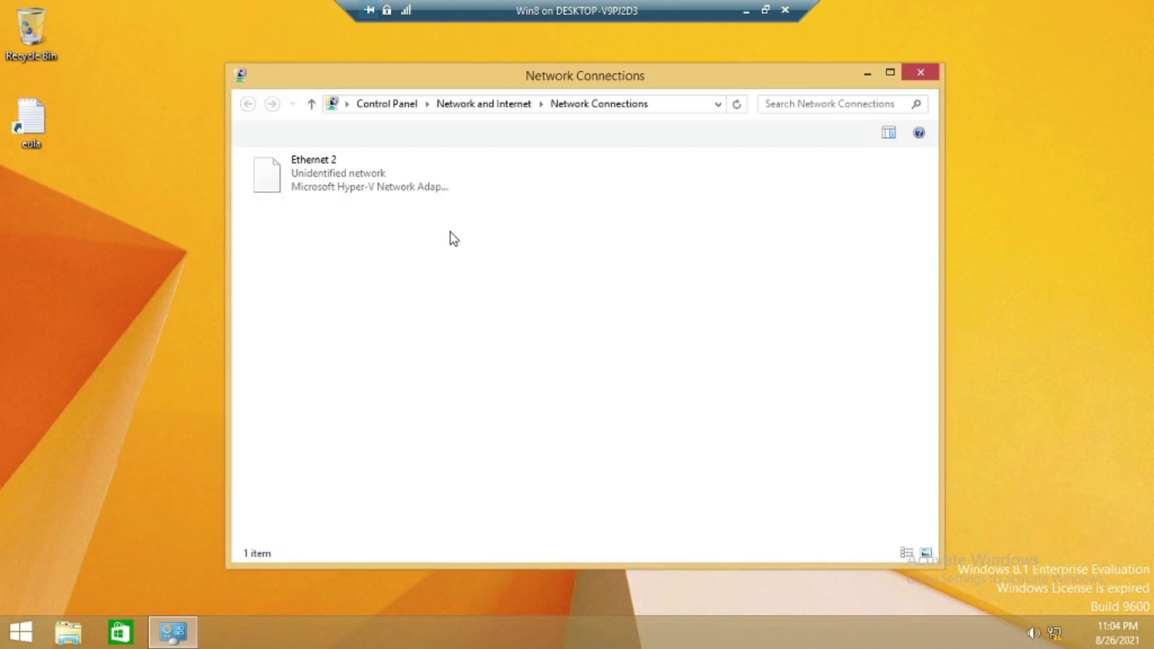
pyautogui.rightClick(314, 180)
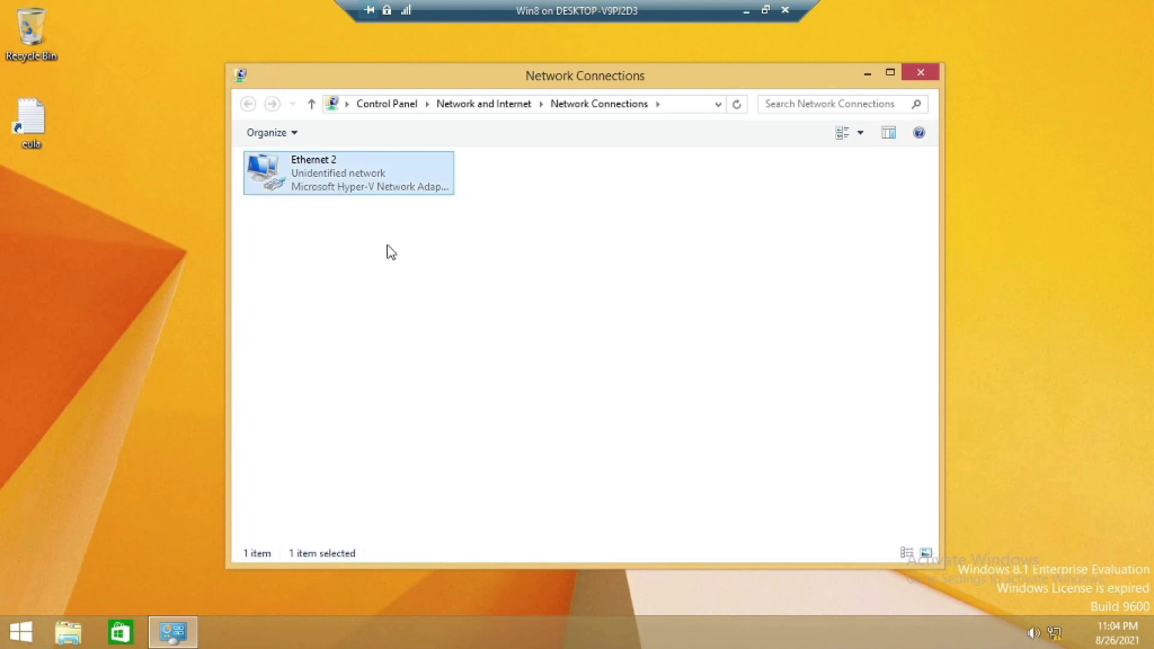
pyautogui.click(381, 337)
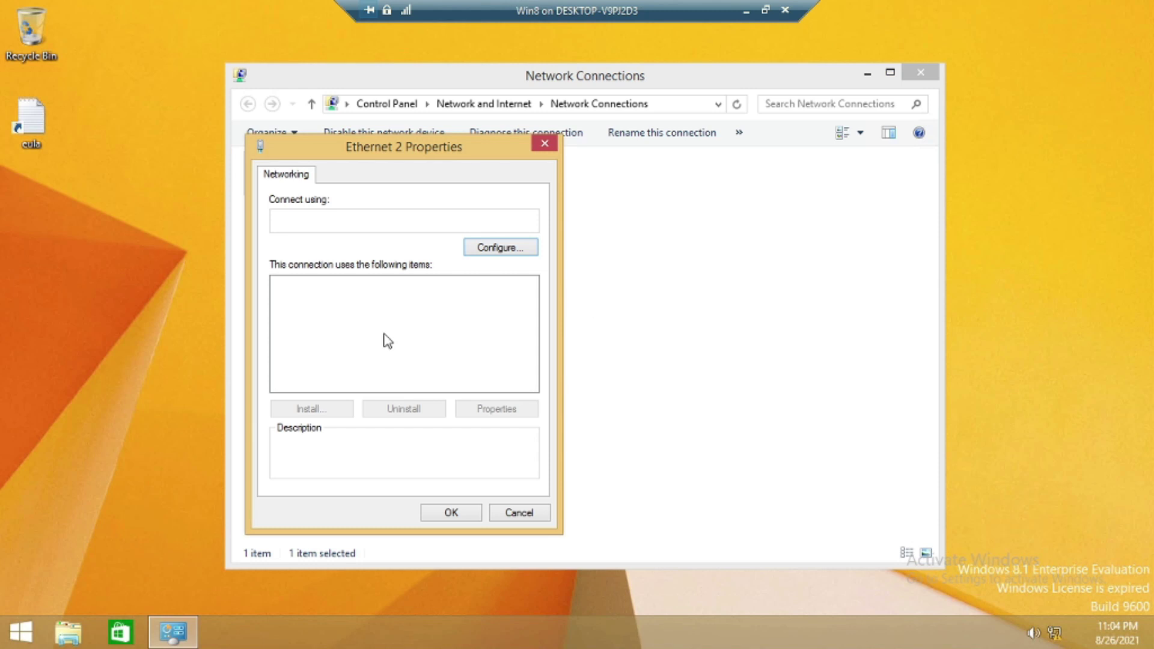
pyautogui.scroll(-1, 484, 357)
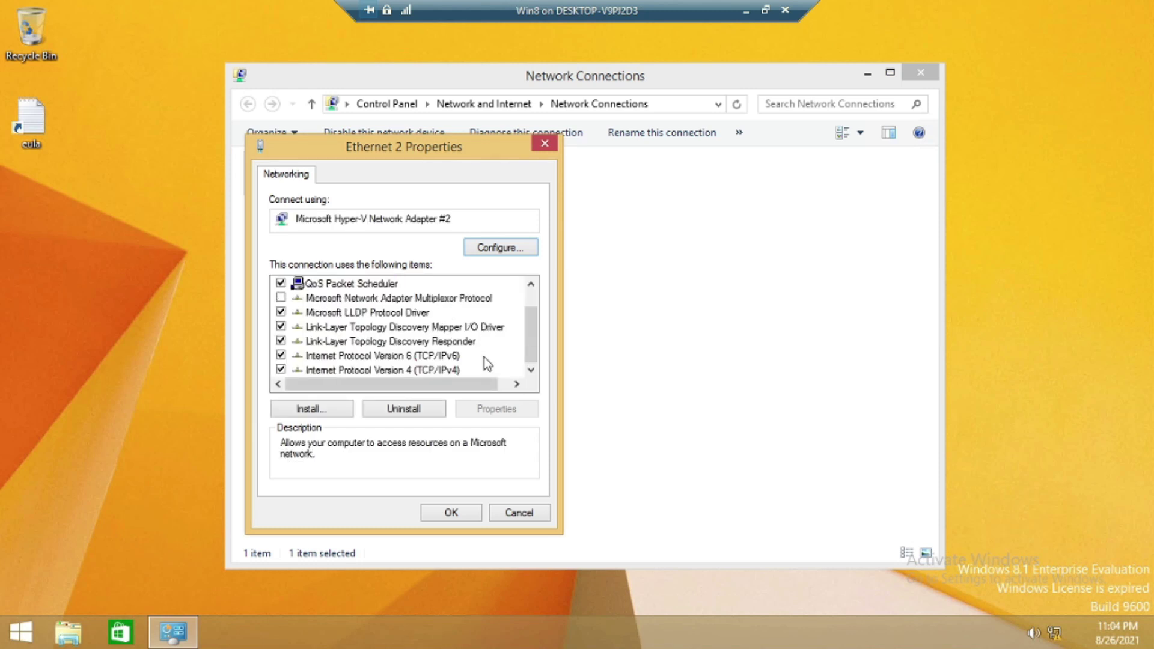
pyautogui.click(438, 369)
pyautogui.click(494, 408)
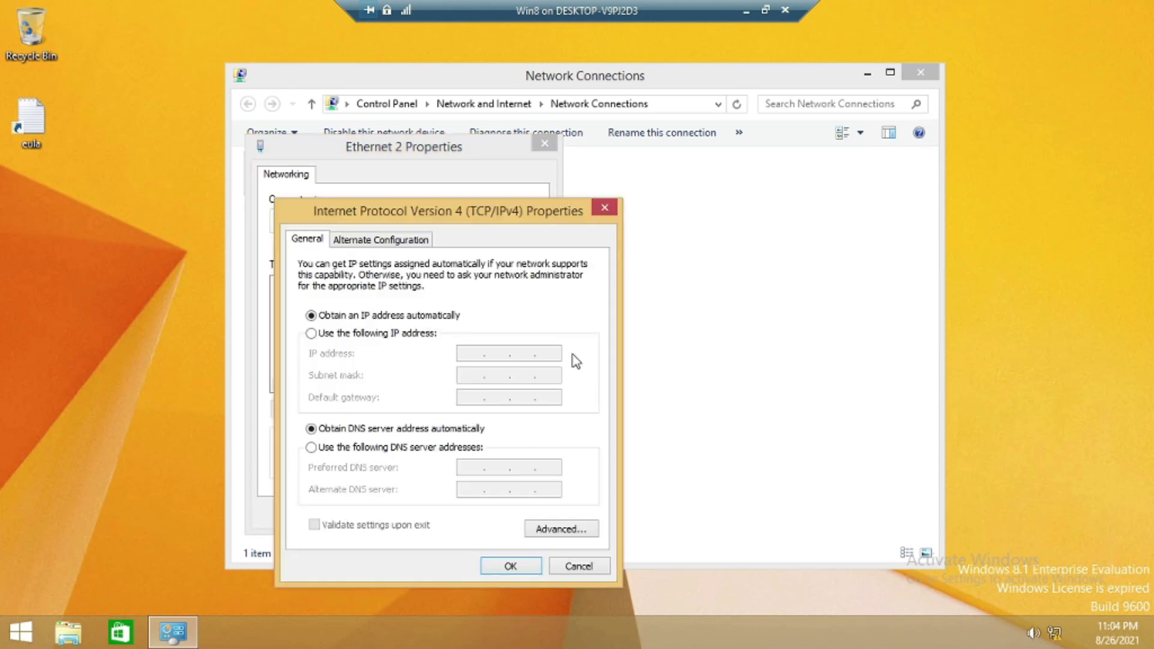
# Set static IP 192.168.50.20, mask 255.255.255.0 and DNS 192.168.50.1, then close the windows
pyautogui.click(388, 334)
pyautogui.click(477, 354)
pyautogui.write('192 . 168 . ')
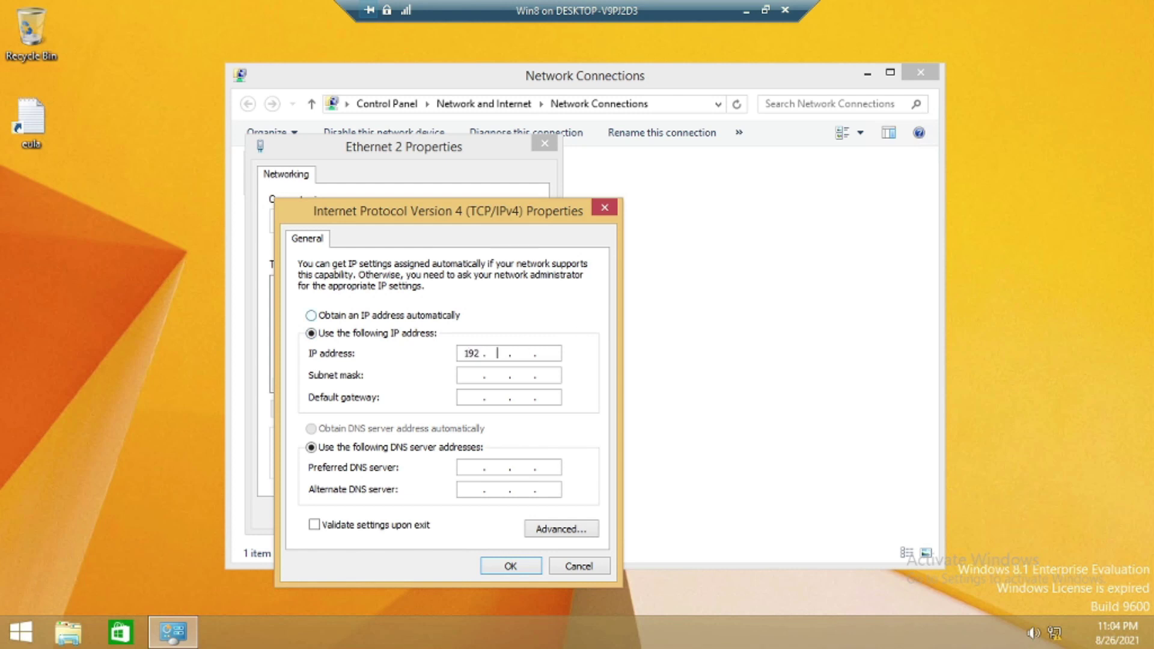
pyautogui.write('50 . 20')
pyautogui.press('Tab')
pyautogui.press('Tab')
pyautogui.press('Tab')
pyautogui.press('Tab')
pyautogui.write('192 . 168 . 50 . 1')
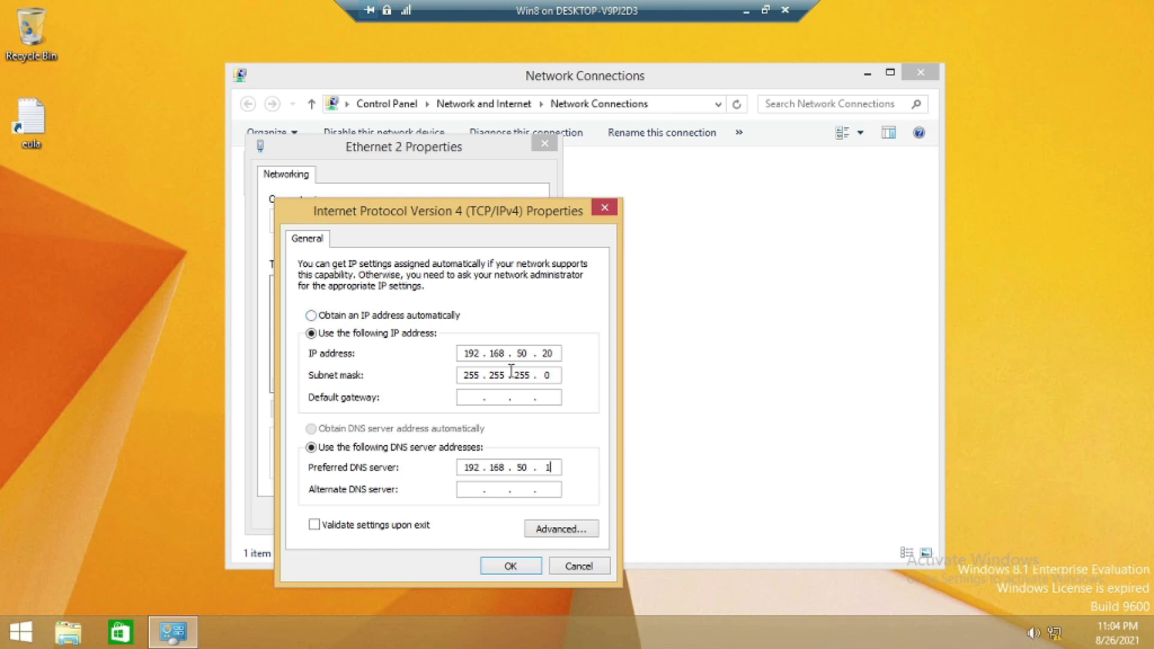
pyautogui.click(499, 564)
pyautogui.click(475, 511)
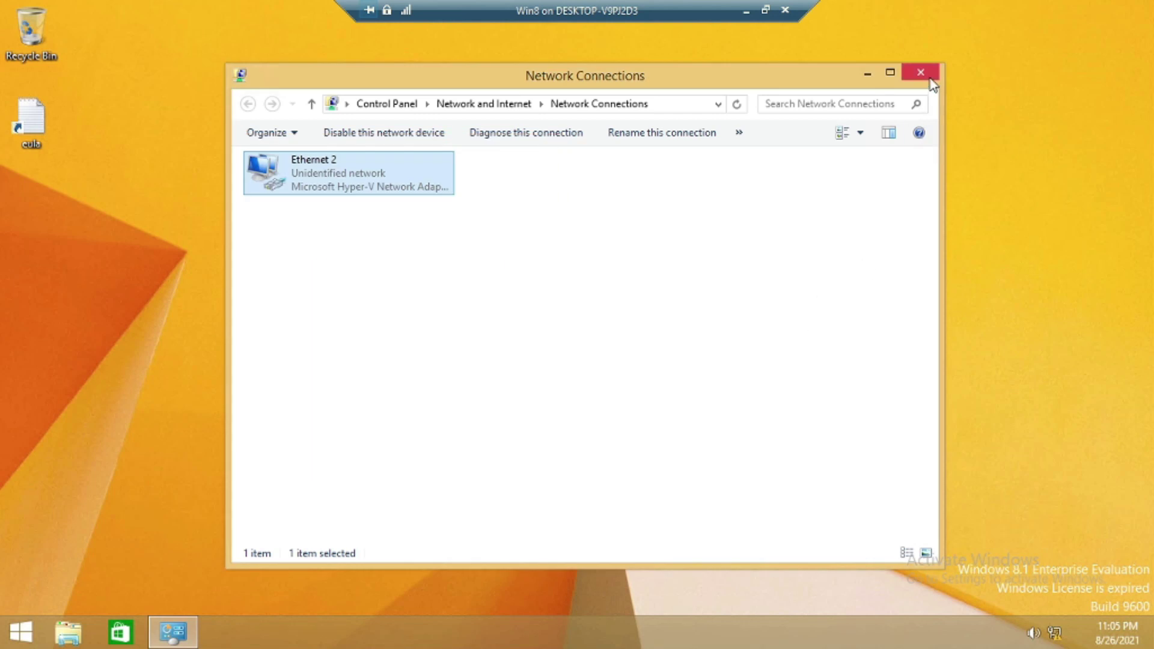
pyautogui.click(920, 73)
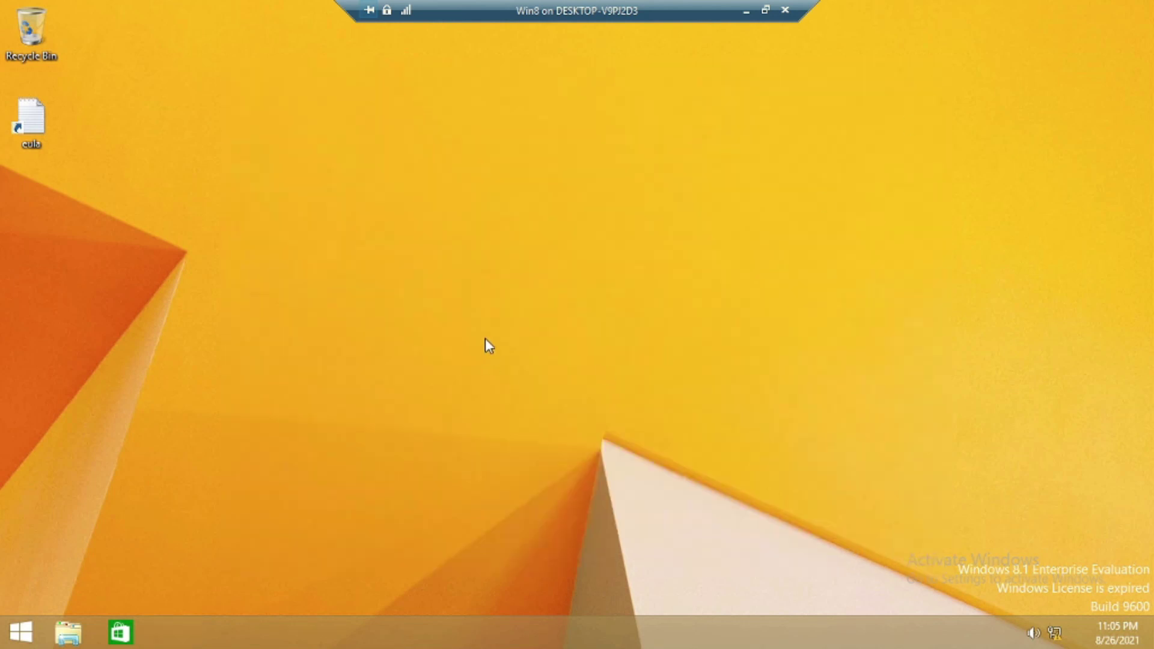
# Open \\192.168.50.1 as Administrator to list netlogon, sysvol and tgm, then minimise it
pyautogui.press('super+r')
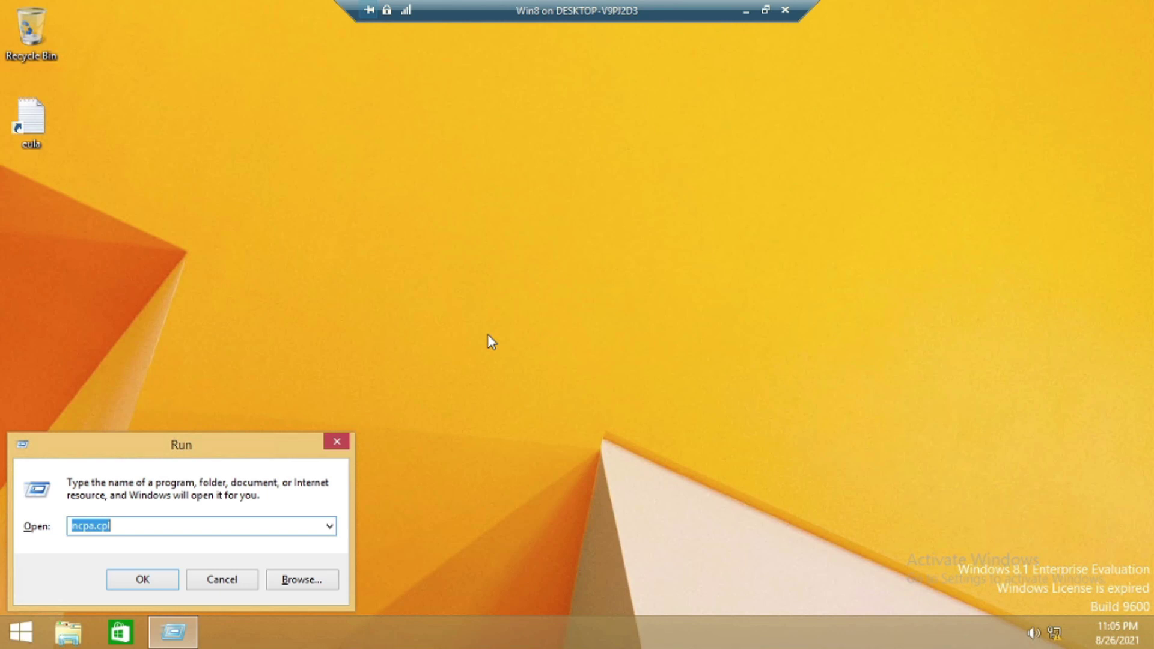
pyautogui.write('\\\\192.168.50.1')
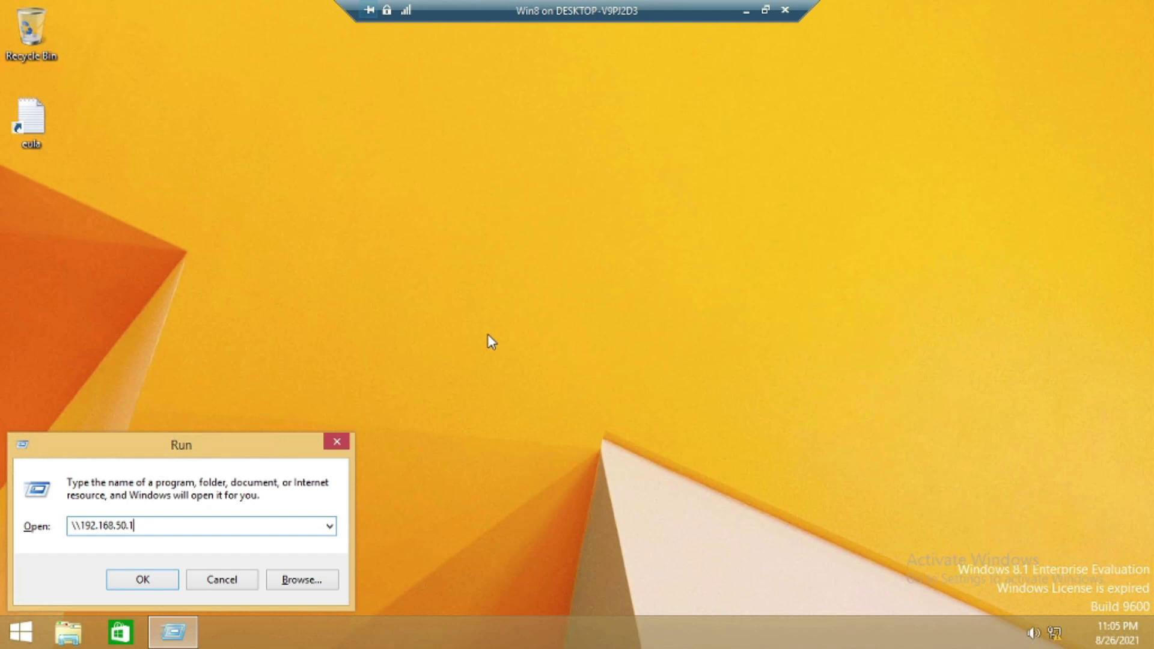
pyautogui.press('Return')
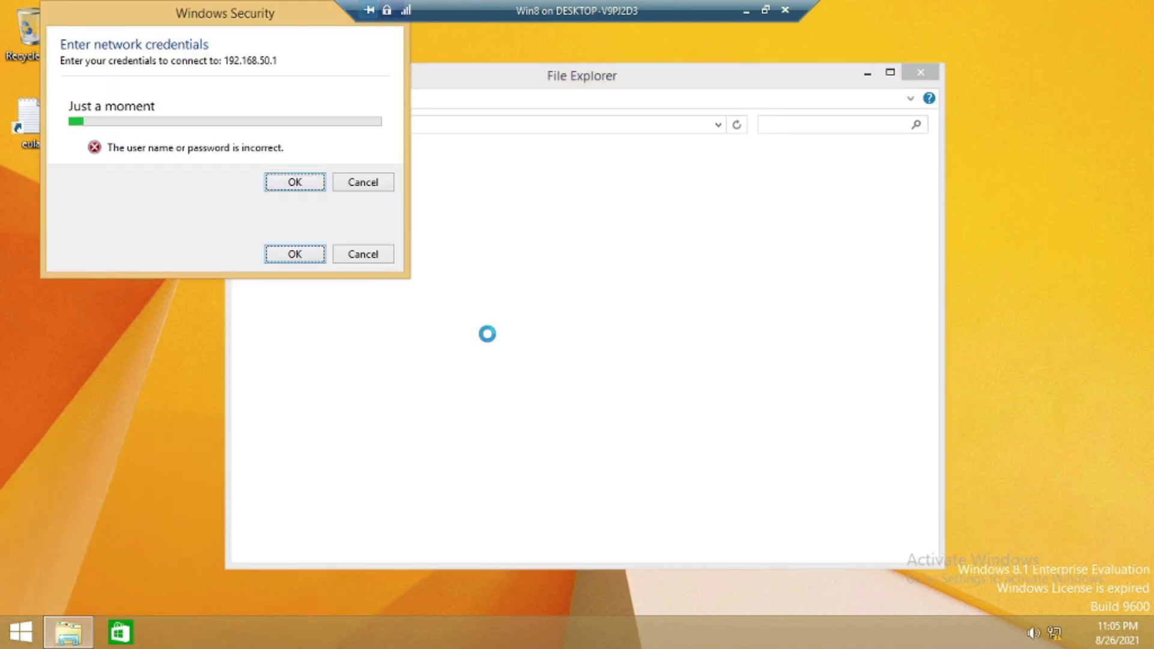
pyautogui.write('Administrator**********')
pyautogui.press('Return')
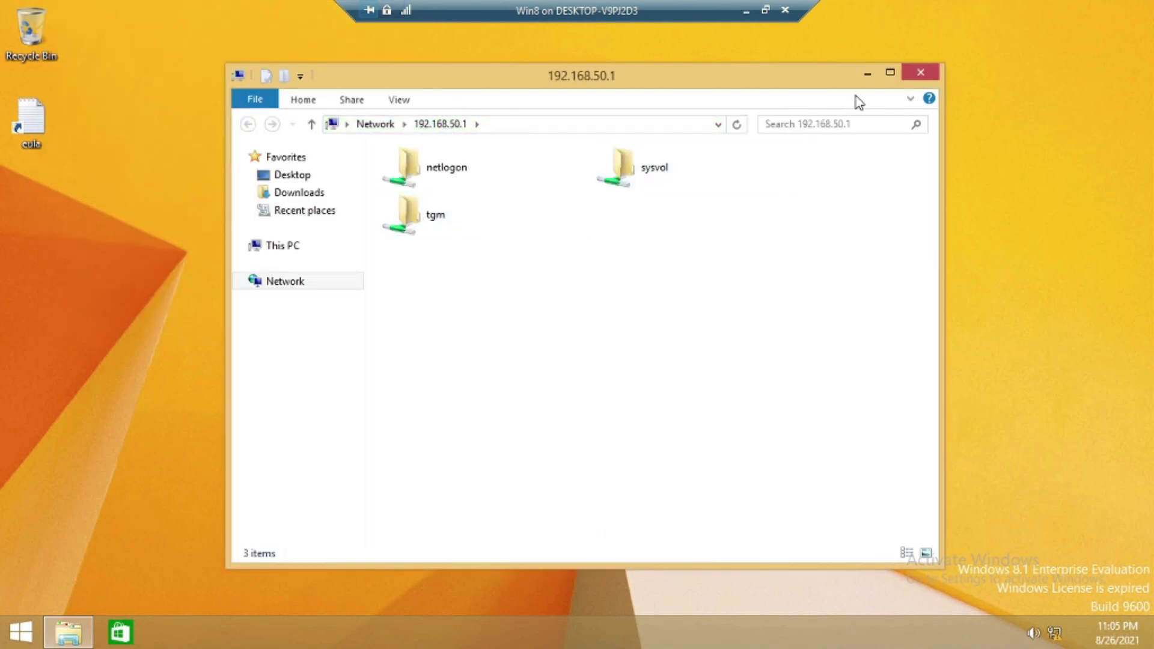
pyautogui.click(867, 73)
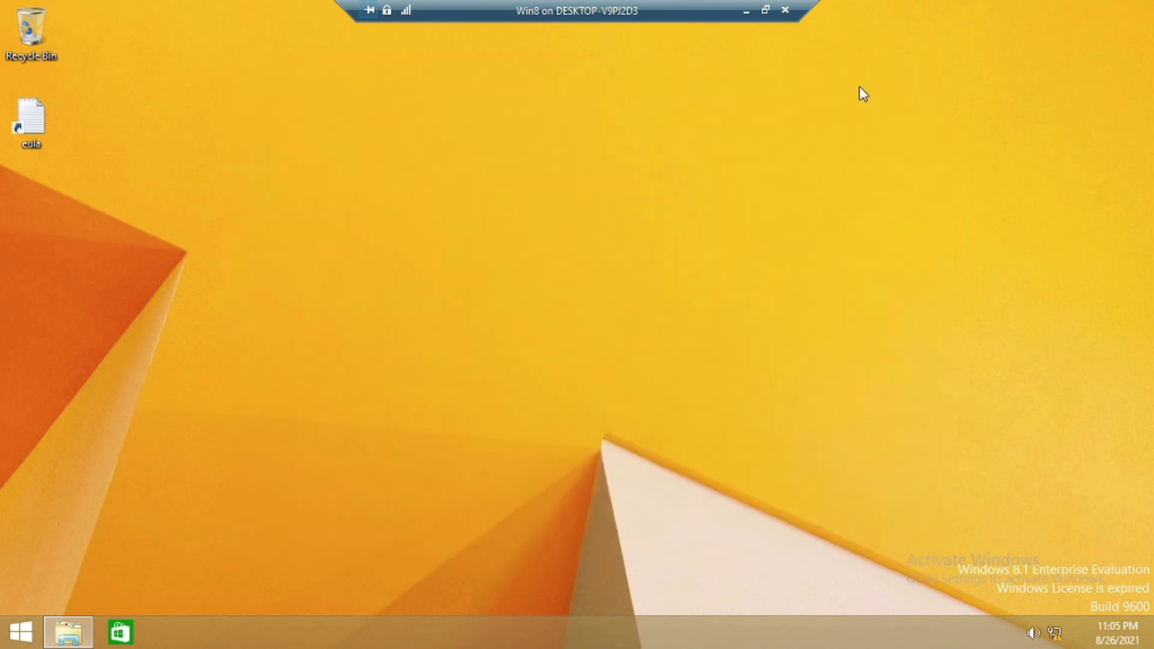
# Open \\192.168.50.2 with administrator credentials to confirm the Manjit share
pyautogui.press('super+r')
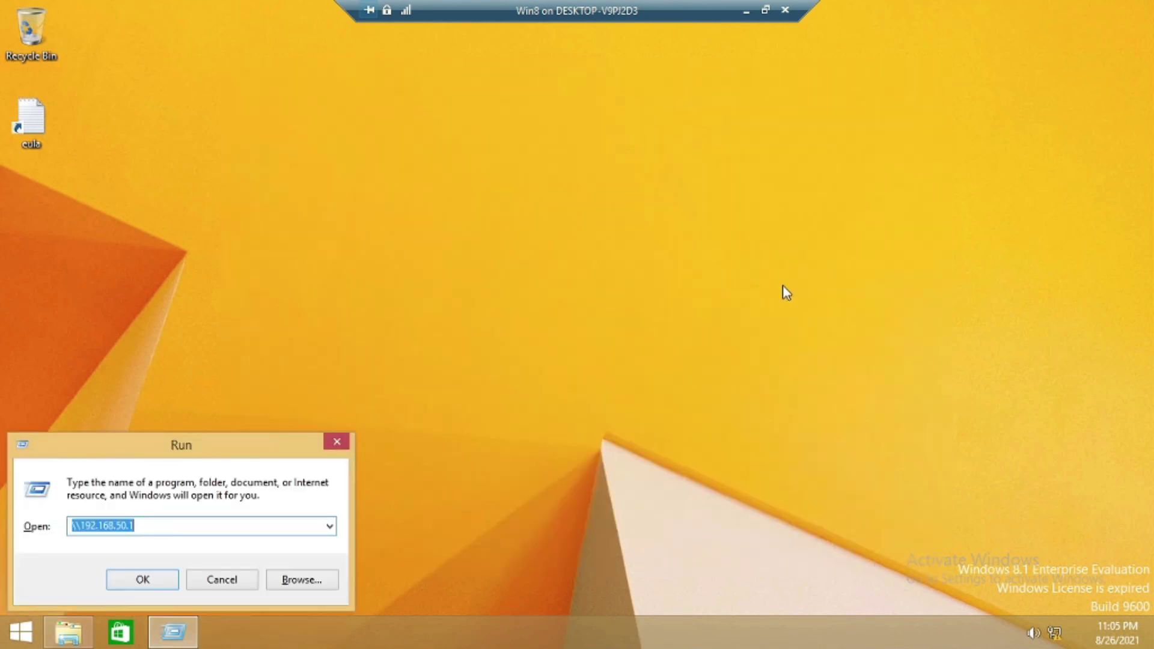
pyautogui.press('End')
pyautogui.press('BackSpace')
pyautogui.write('2')
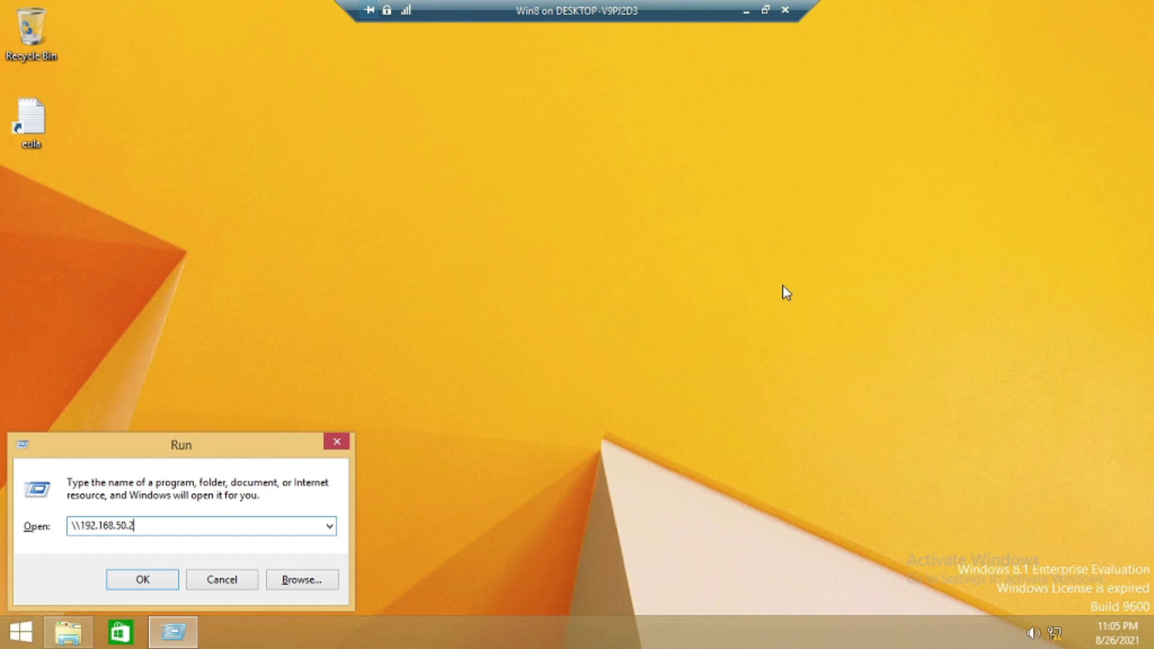
pyautogui.press('Return')
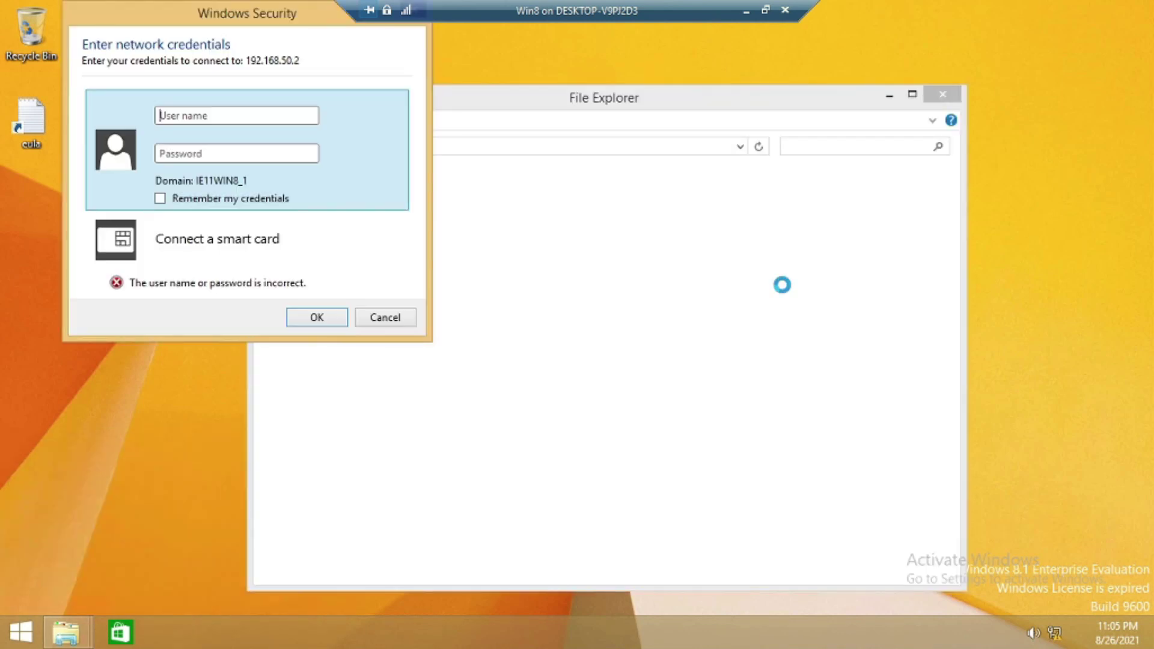
pyautogui.write('administrator')
pyautogui.press('Tab')
pyautogui.write('••••••')
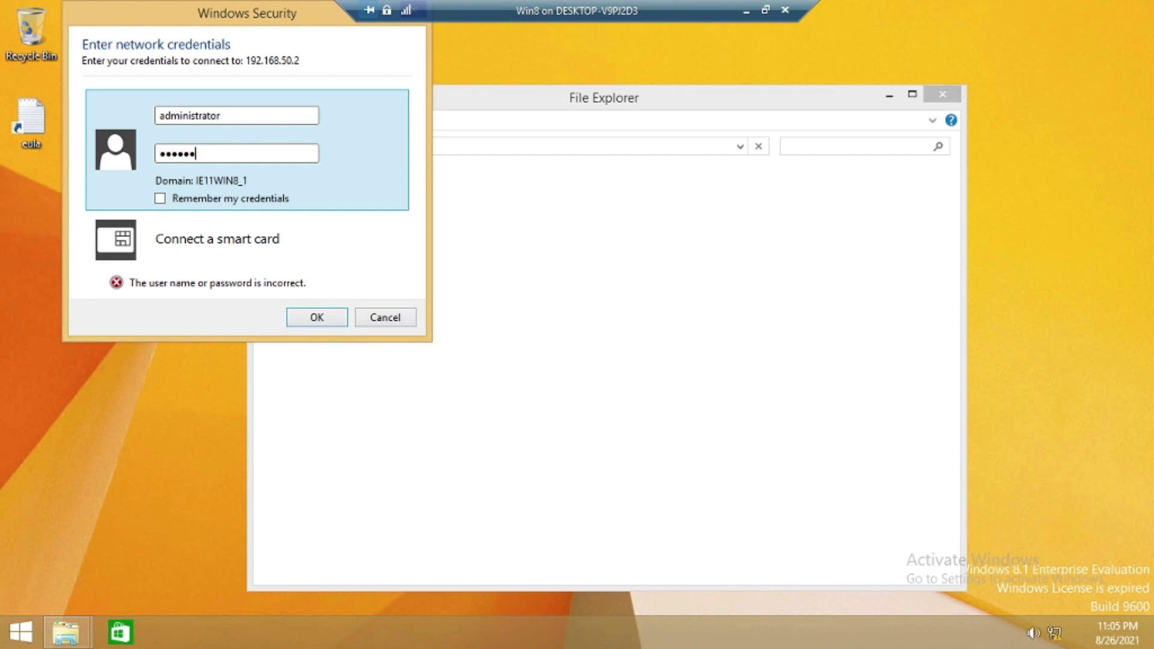
pyautogui.write('••••')
pyautogui.press('Return')
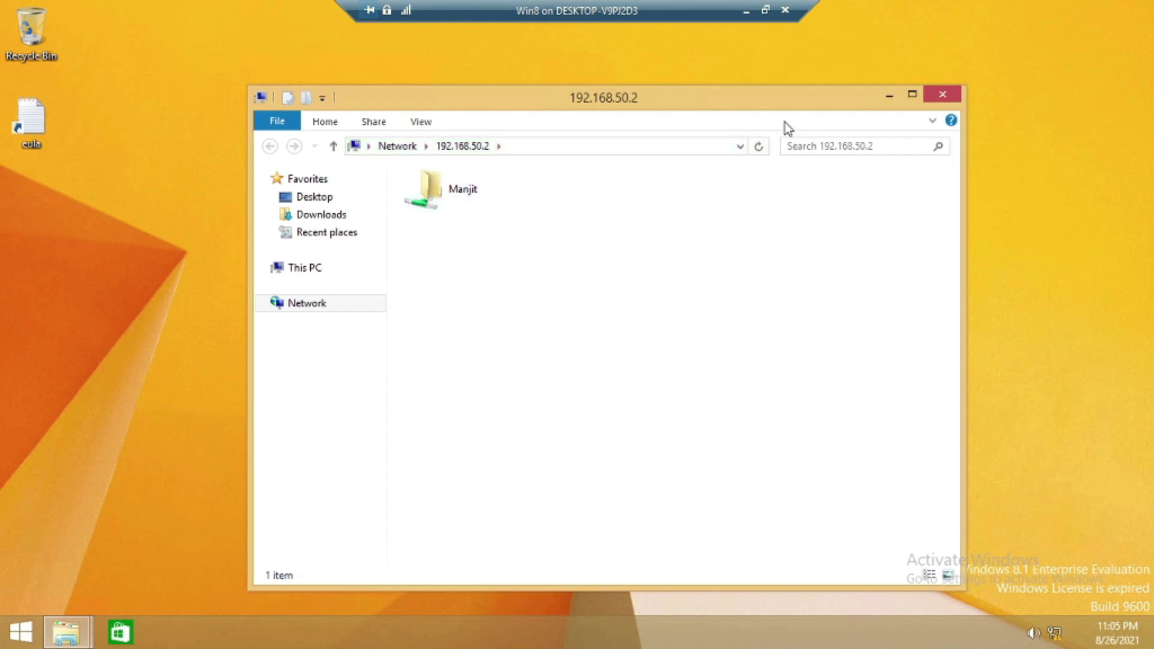
pyautogui.moveTo(739, 102)
pyautogui.mouseDown()
pyautogui.moveTo(756, 155)
pyautogui.moveTo(740, 96)
pyautogui.mouseUp()
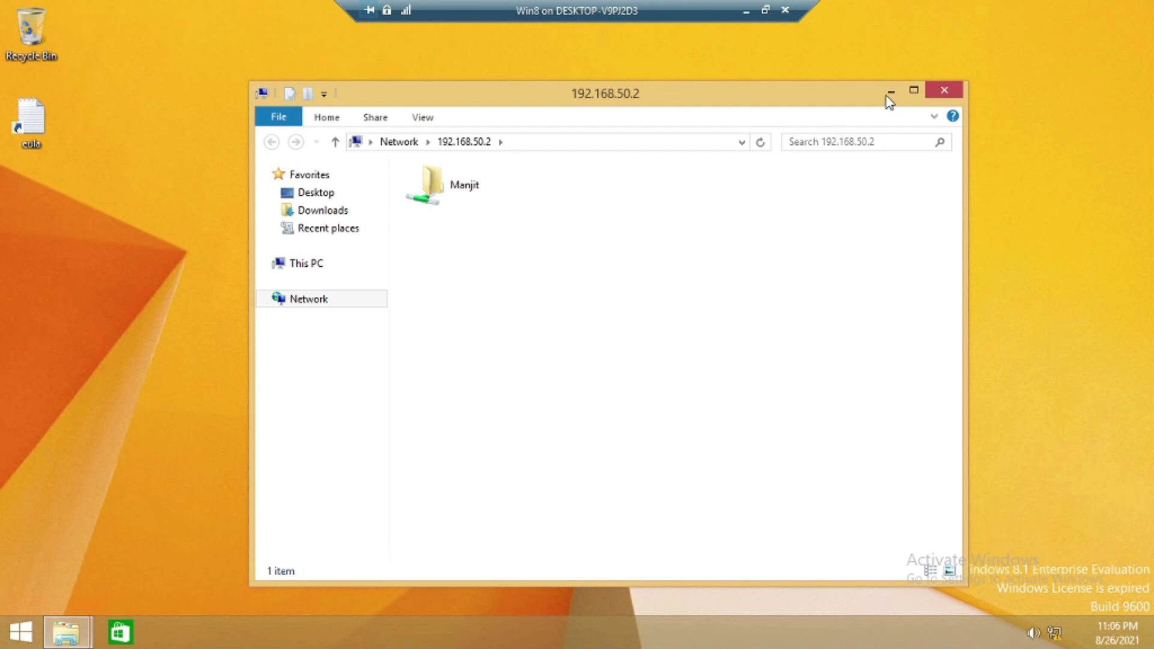
# Close the 192.168.50.2 window, restore 192.168.50.1, and minimize the Win8 VM
pyautogui.click(946, 90)
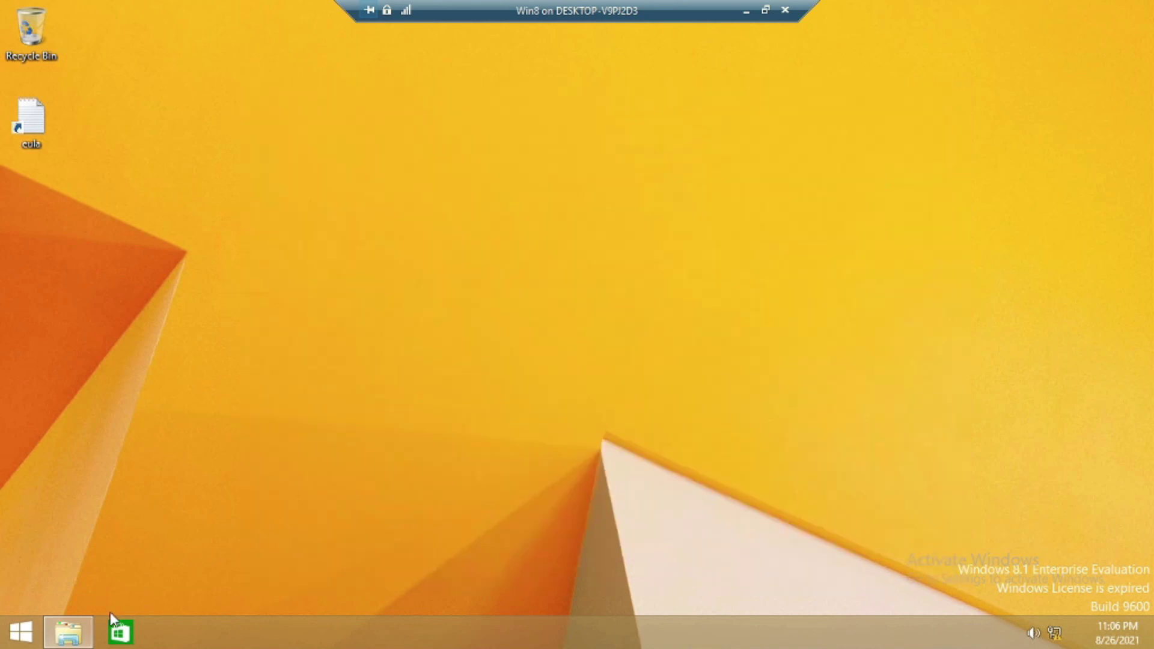
pyautogui.click(68, 631)
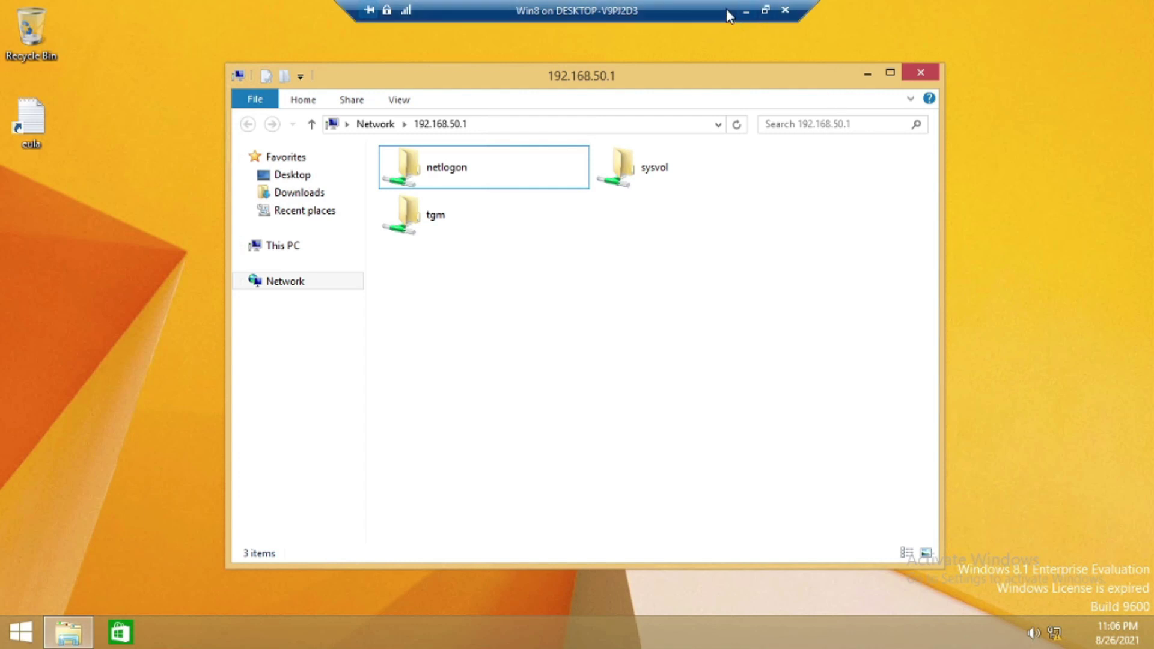
pyautogui.click(745, 12)
# On SVR 1, launch DFS Management from Tools maximized and select the empty Namespaces node
pyautogui.moveTo(808, 631)
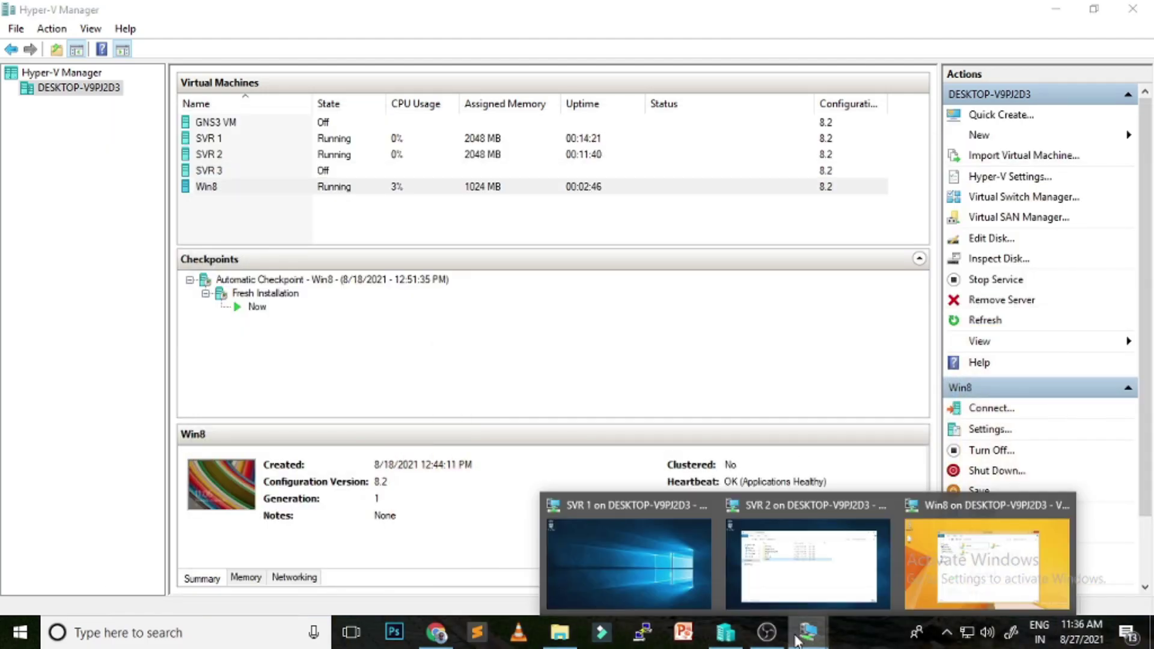
pyautogui.click(691, 573)
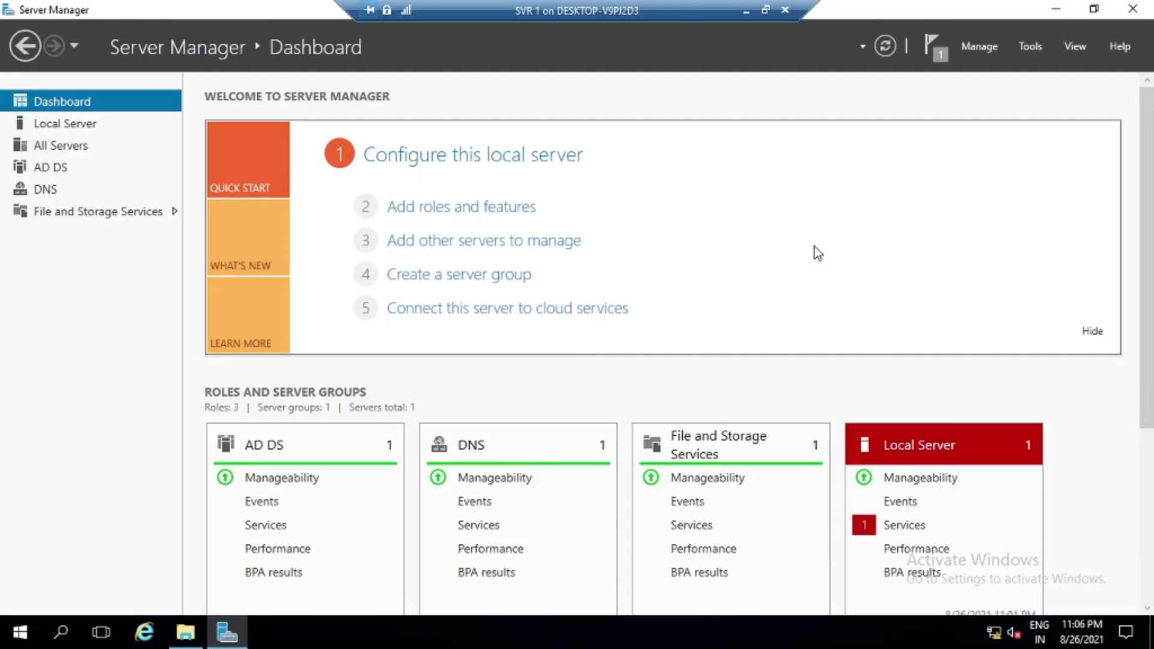
pyautogui.click(1031, 47)
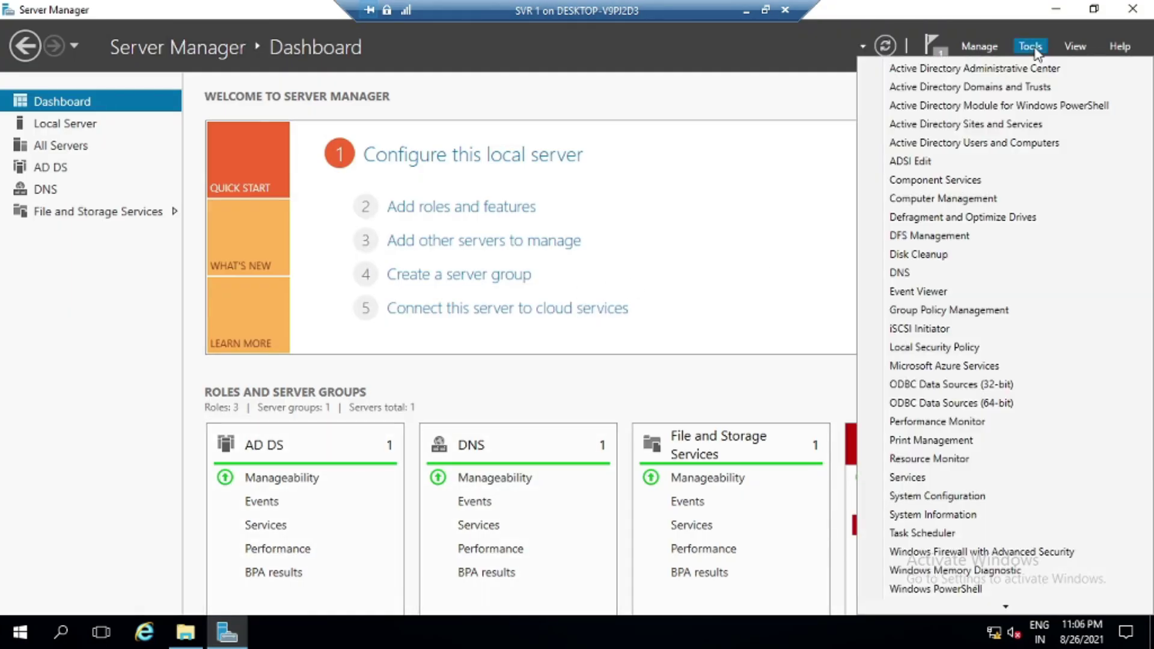
pyautogui.click(948, 240)
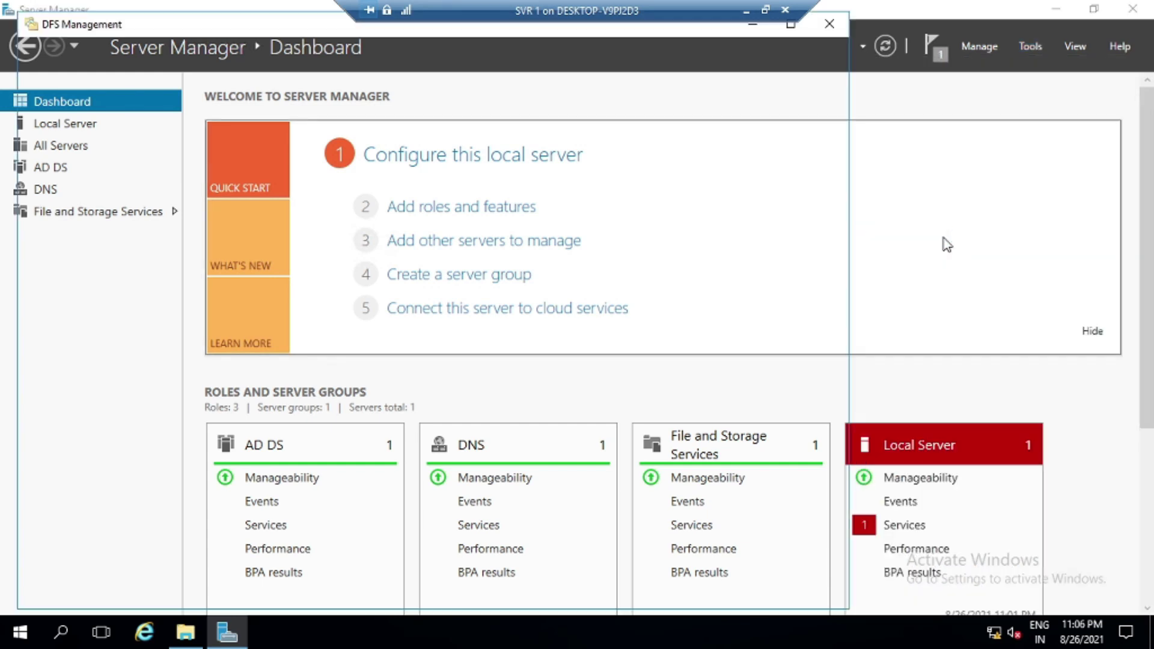
pyautogui.click(791, 25)
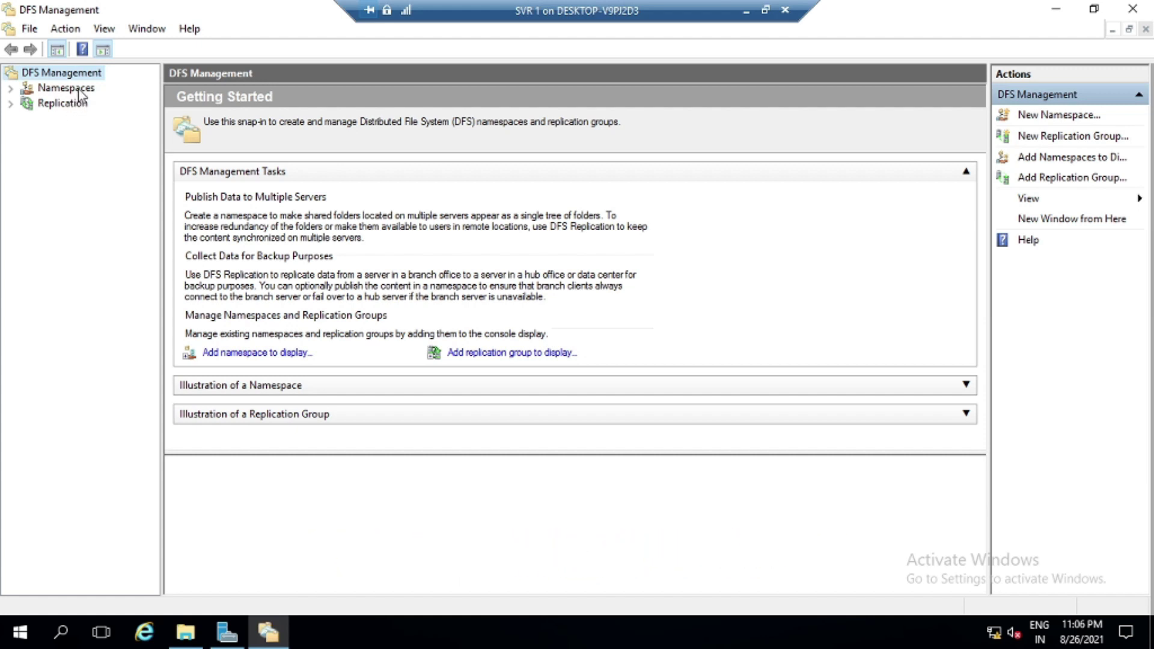
pyautogui.click(66, 88)
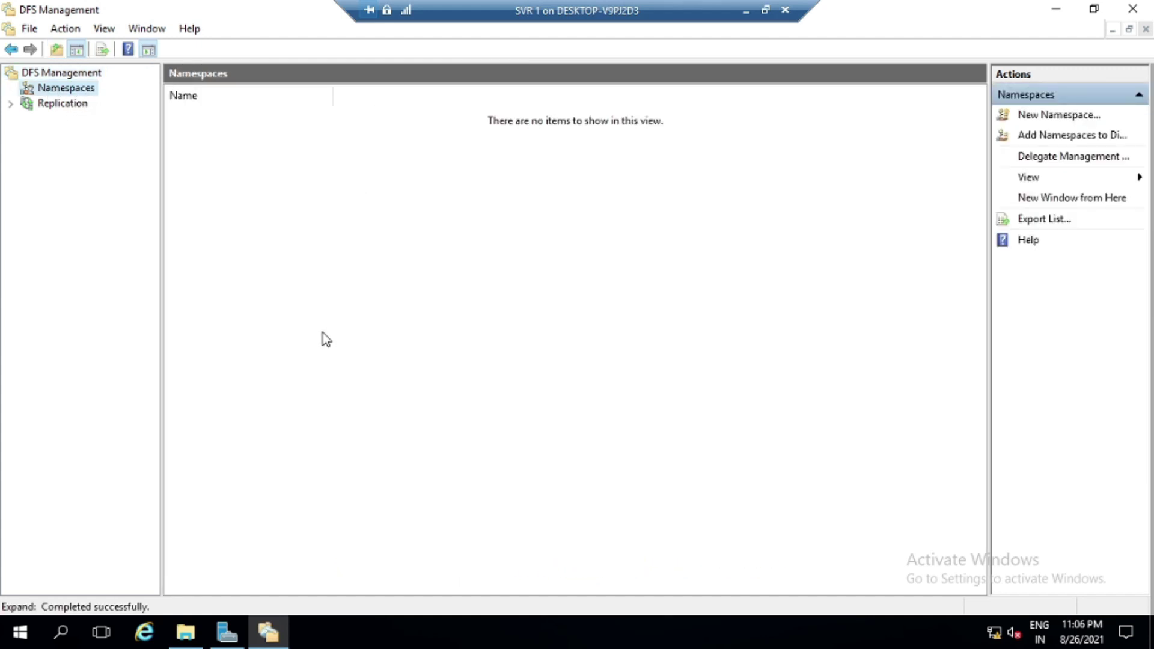
# Start a new namespace hosted on WIN-523PM1QPDDA, found by searching the JEET.COM domain
pyautogui.rightClick(73, 90)
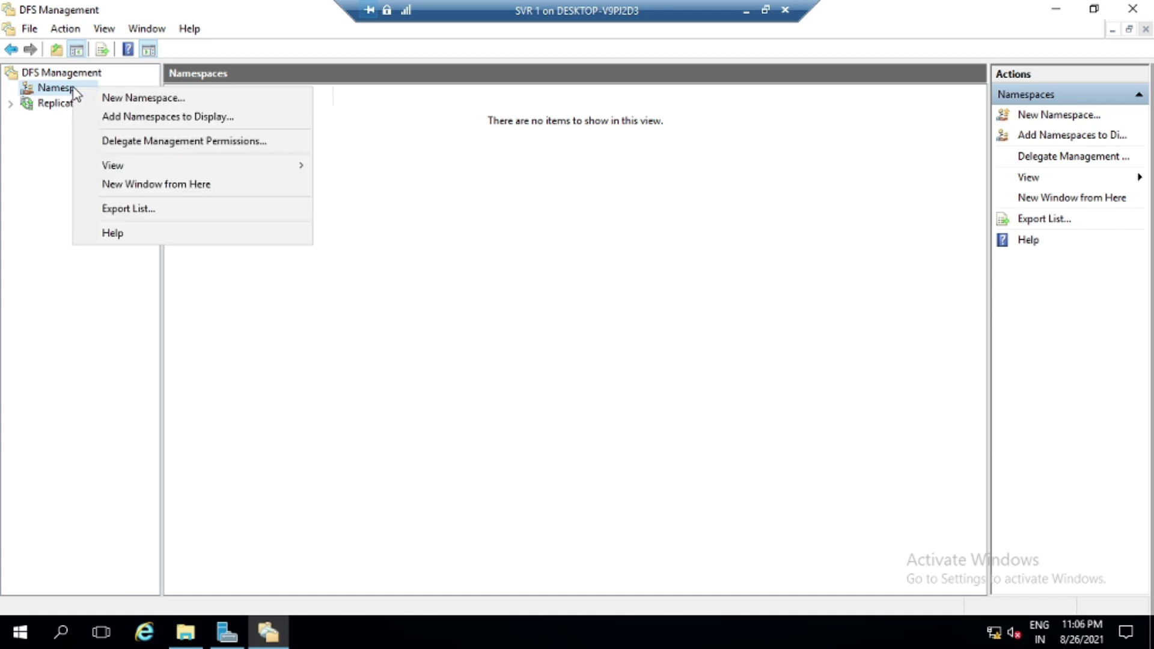
pyautogui.click(161, 102)
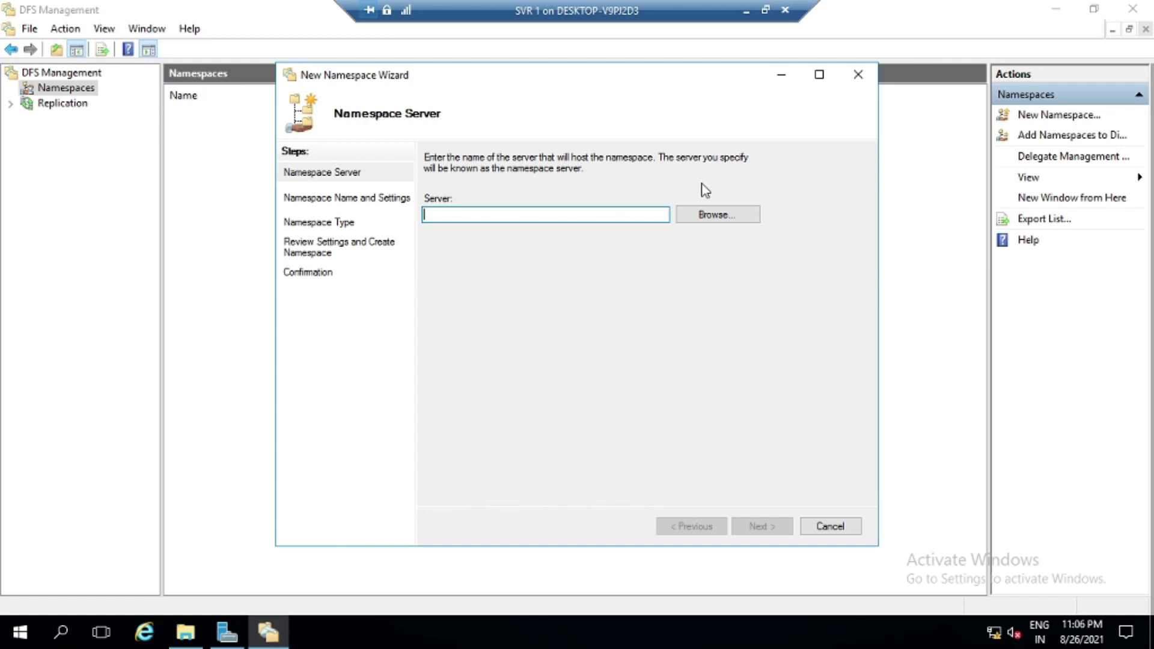
pyautogui.click(724, 218)
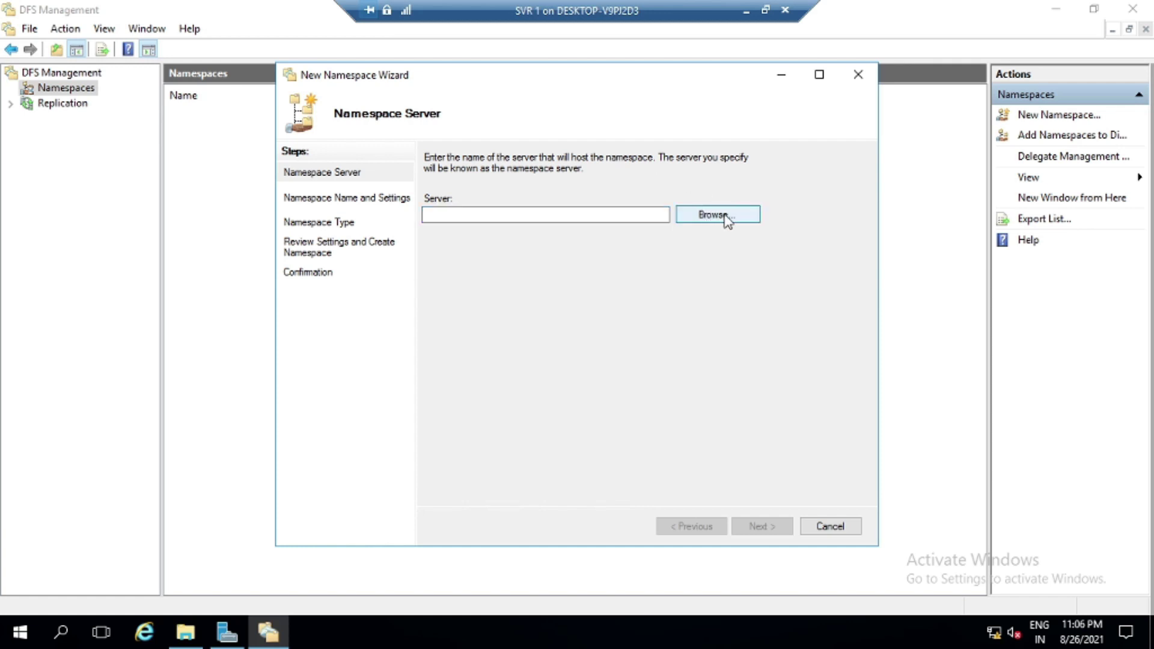
pyautogui.click(349, 284)
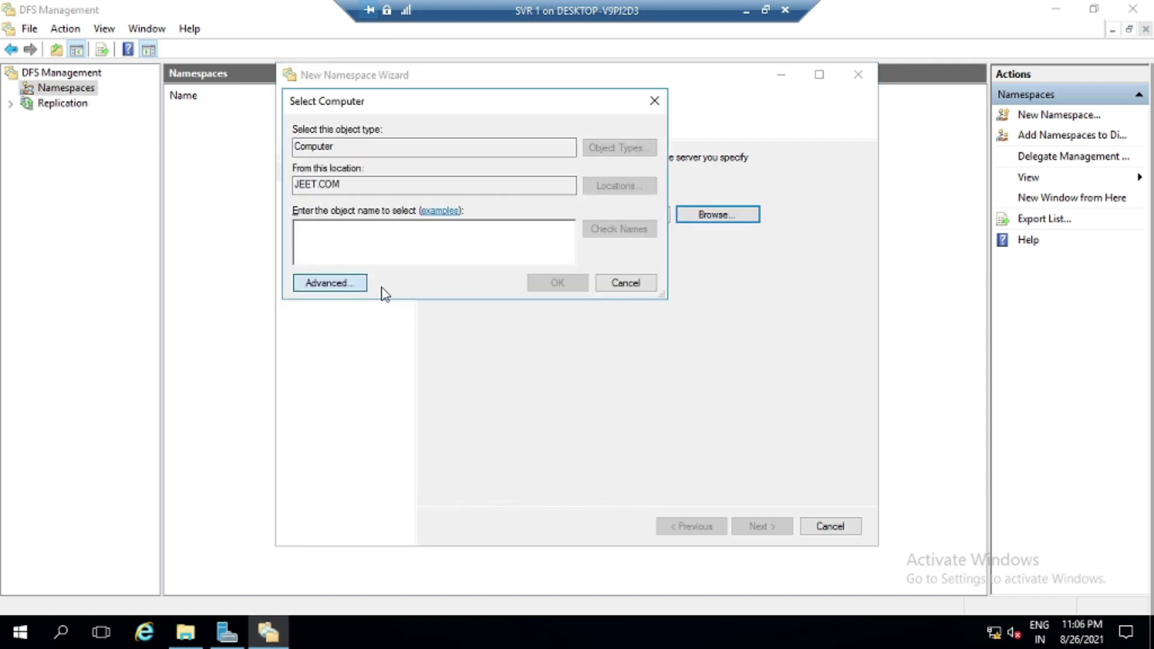
pyautogui.click(678, 287)
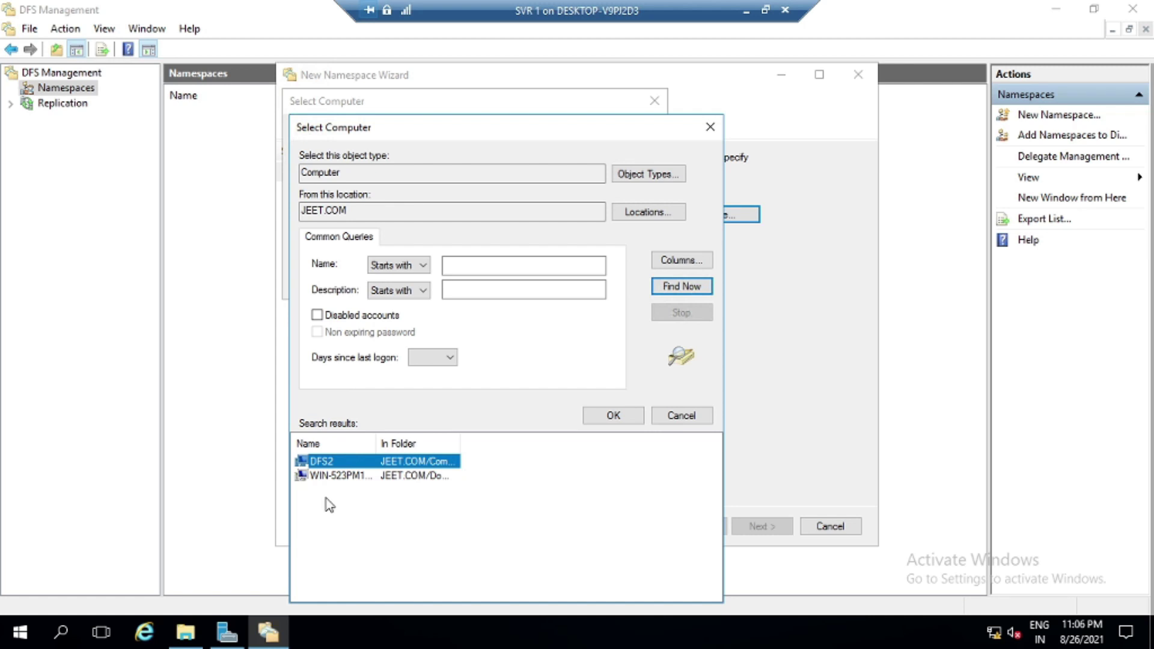
pyautogui.click(338, 476)
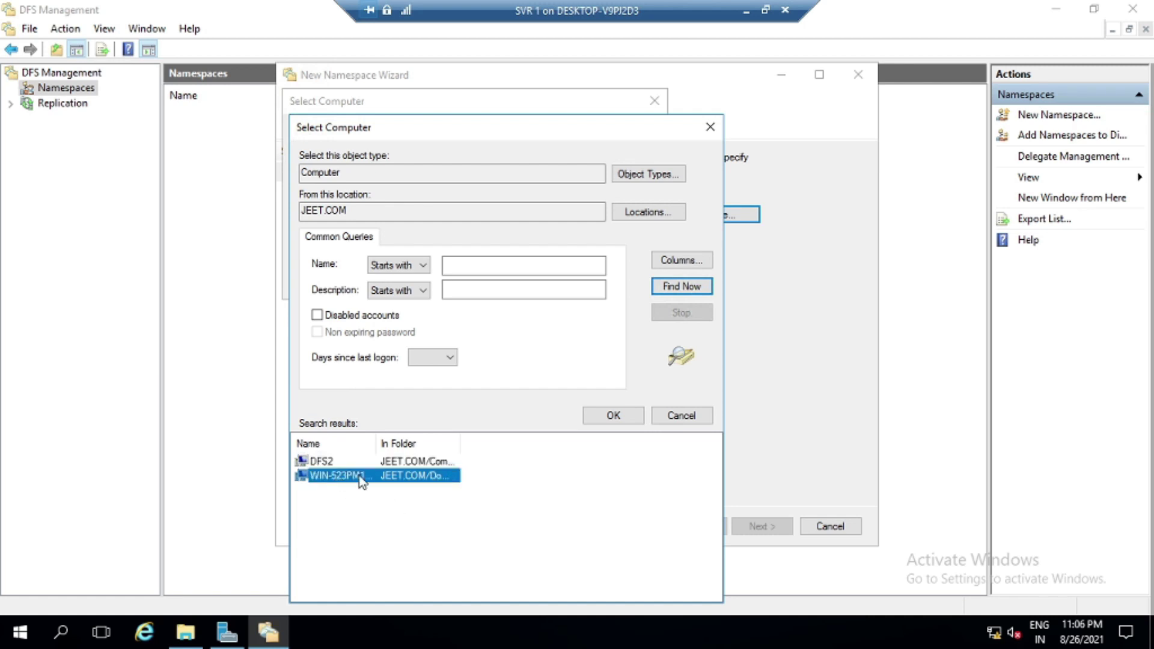
pyautogui.click(613, 416)
pyautogui.click(558, 283)
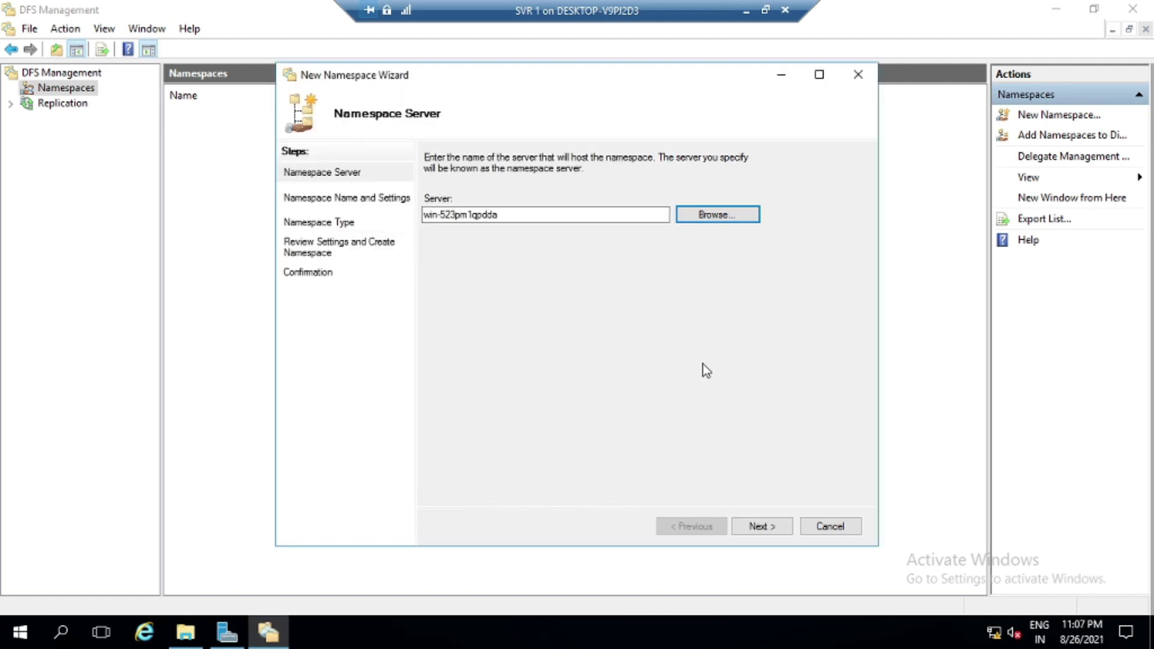
pyautogui.click(759, 527)
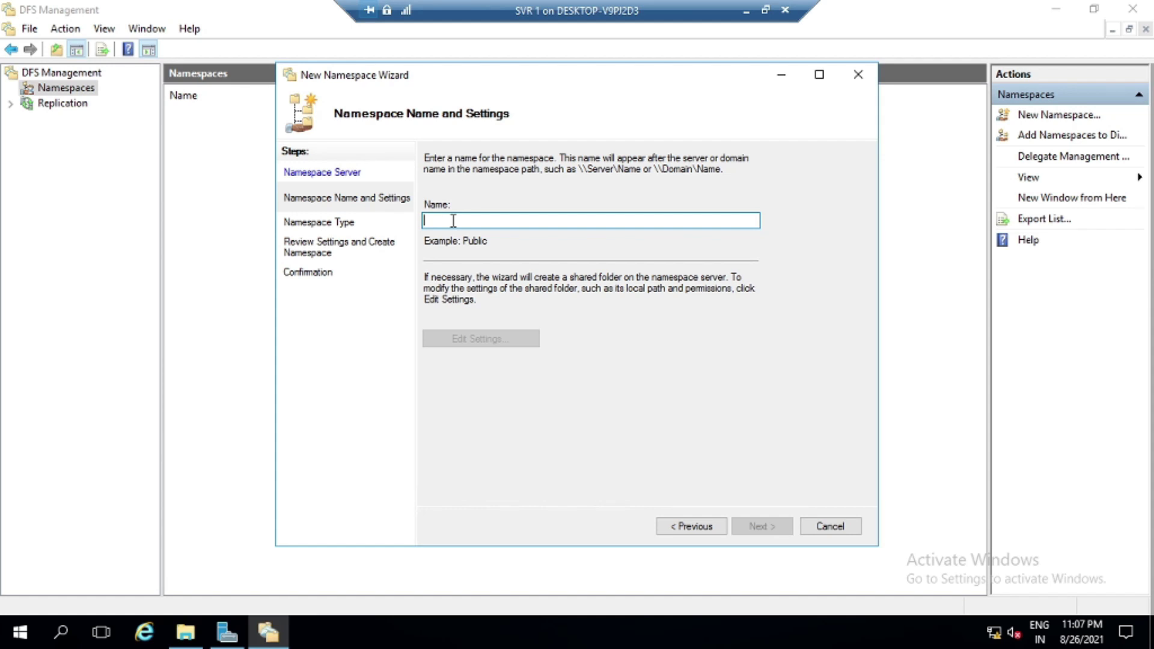
# Name the namespace abc at C:\DFSRoots\abc; administrators get full access, others read-write
pyautogui.write('abc')
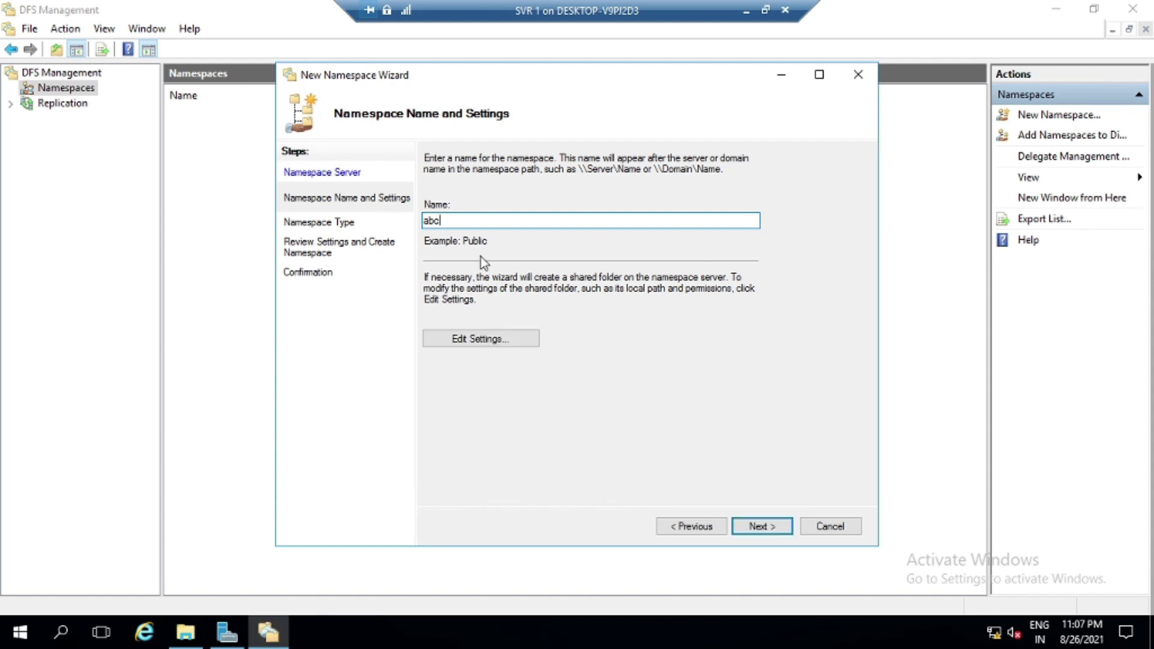
pyautogui.click(475, 341)
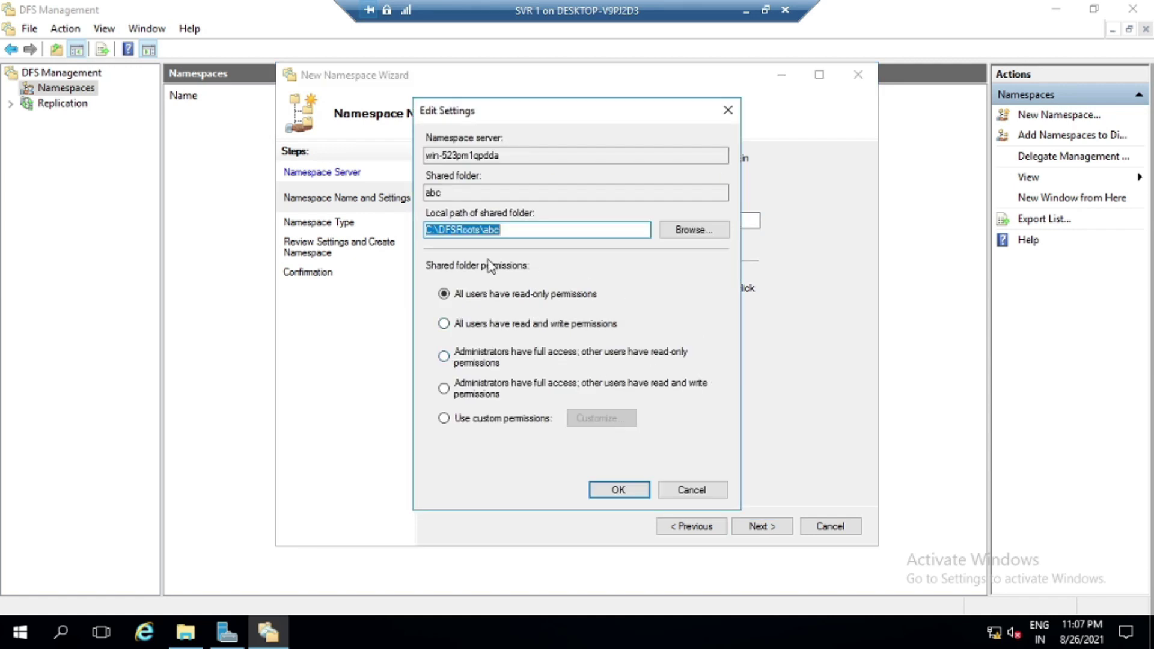
pyautogui.press('End')
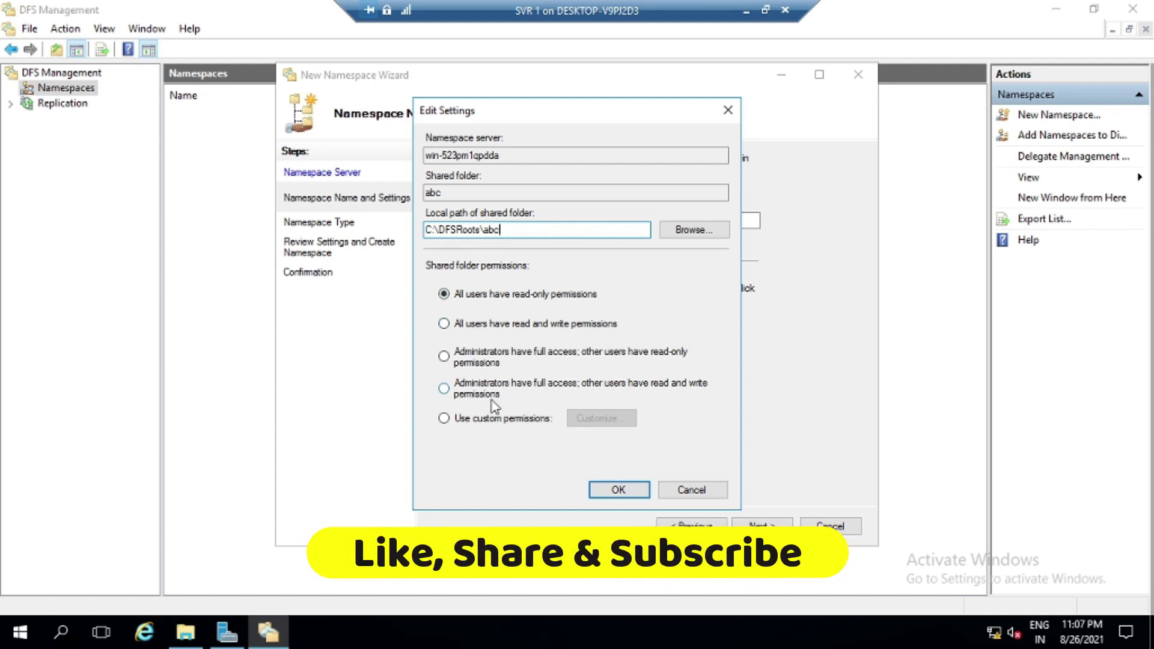
pyautogui.click(445, 389)
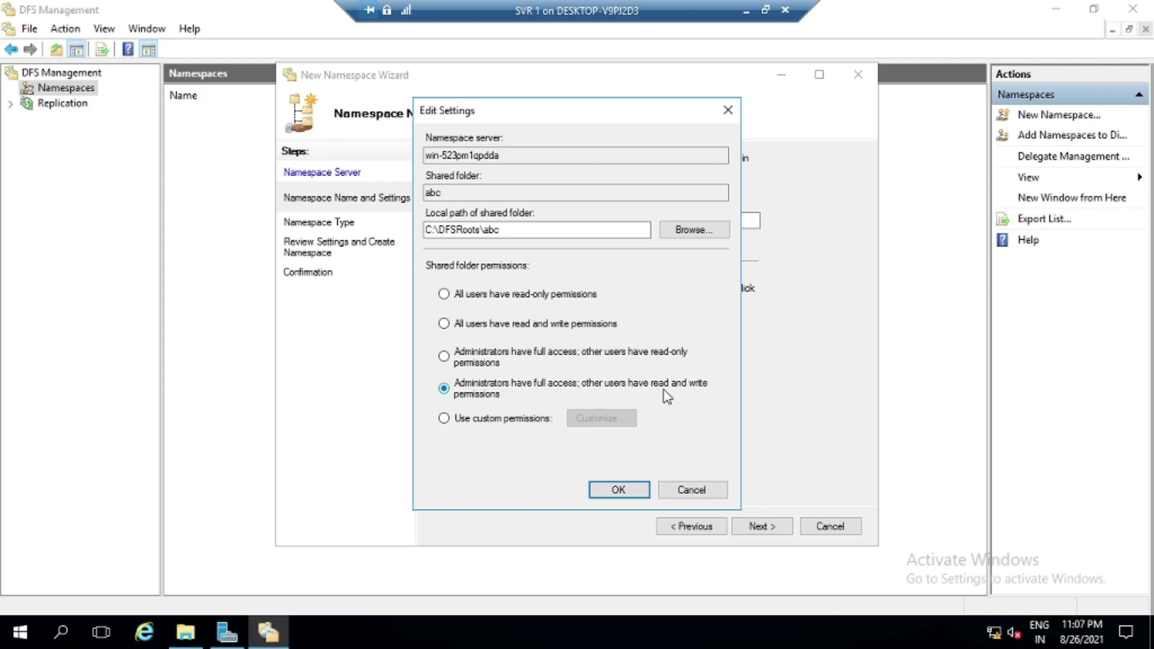
pyautogui.click(619, 492)
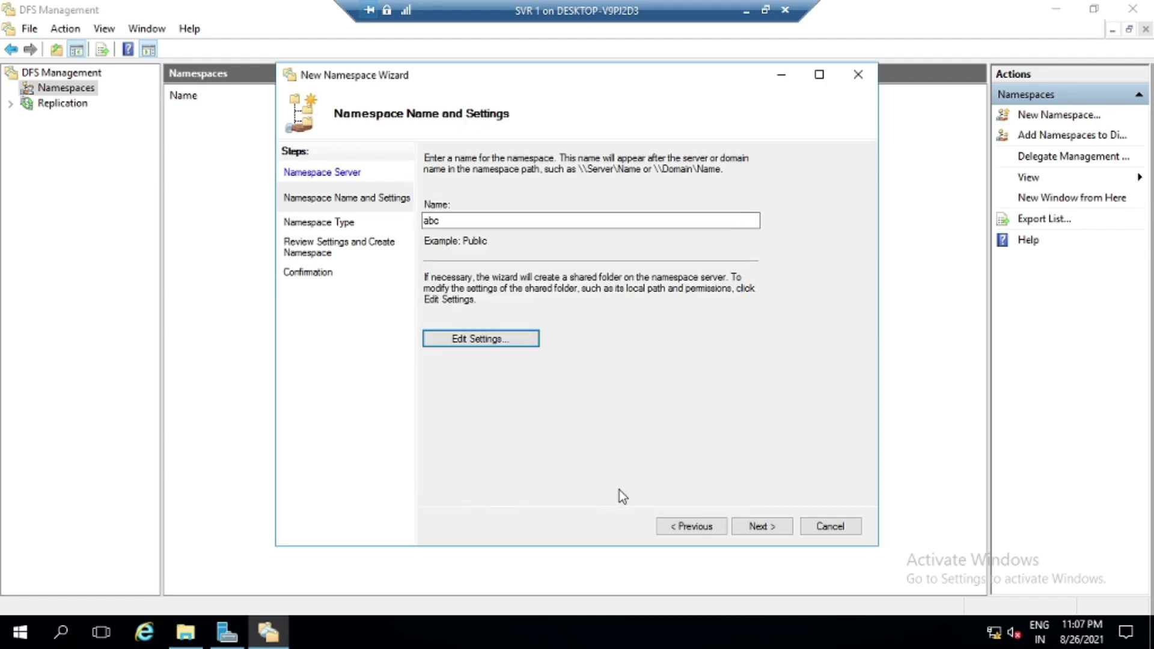
# Create \\JEET.COM\abc as a domain-based namespace and expand Namespaces to show it
pyautogui.click(775, 527)
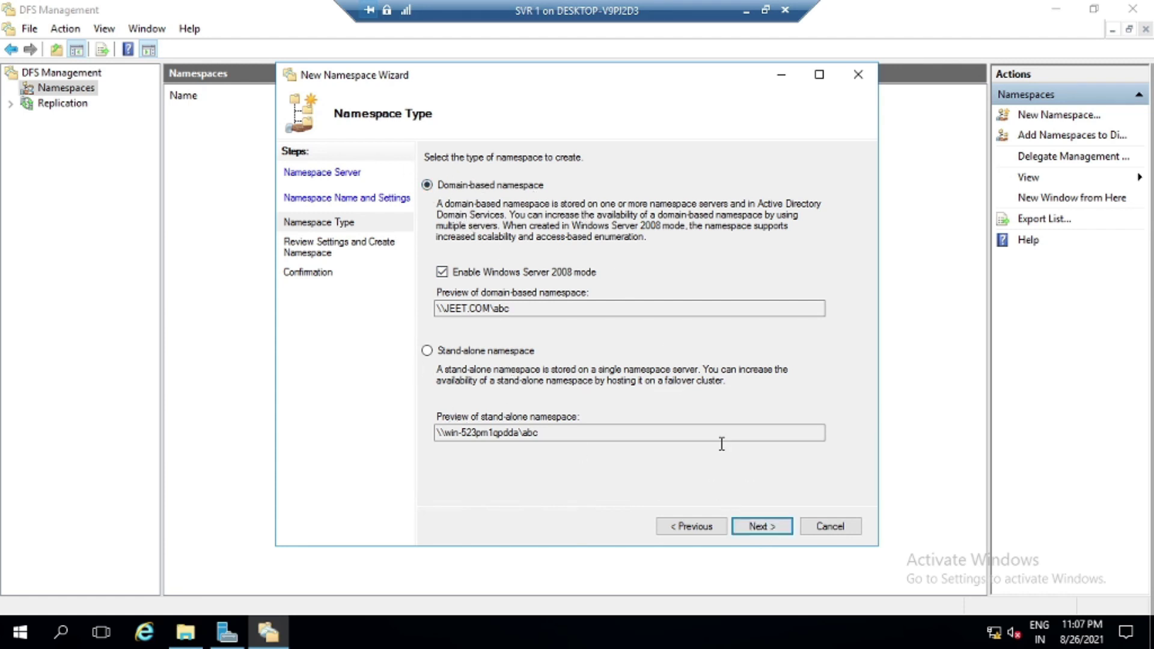
pyautogui.click(761, 526)
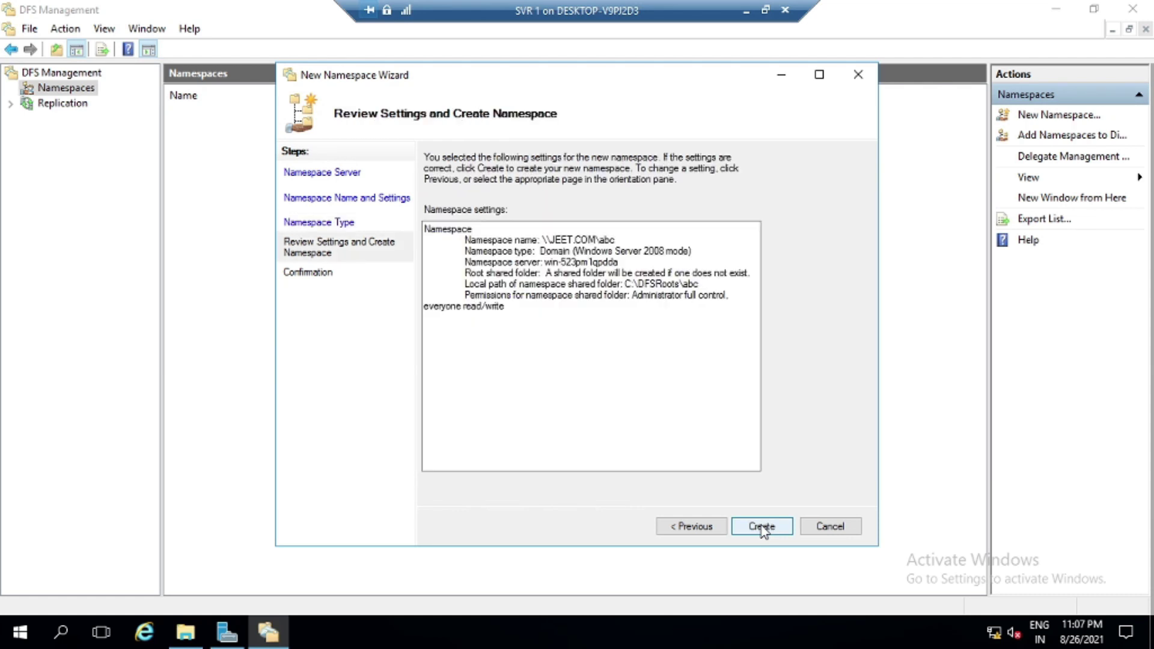
pyautogui.click(762, 527)
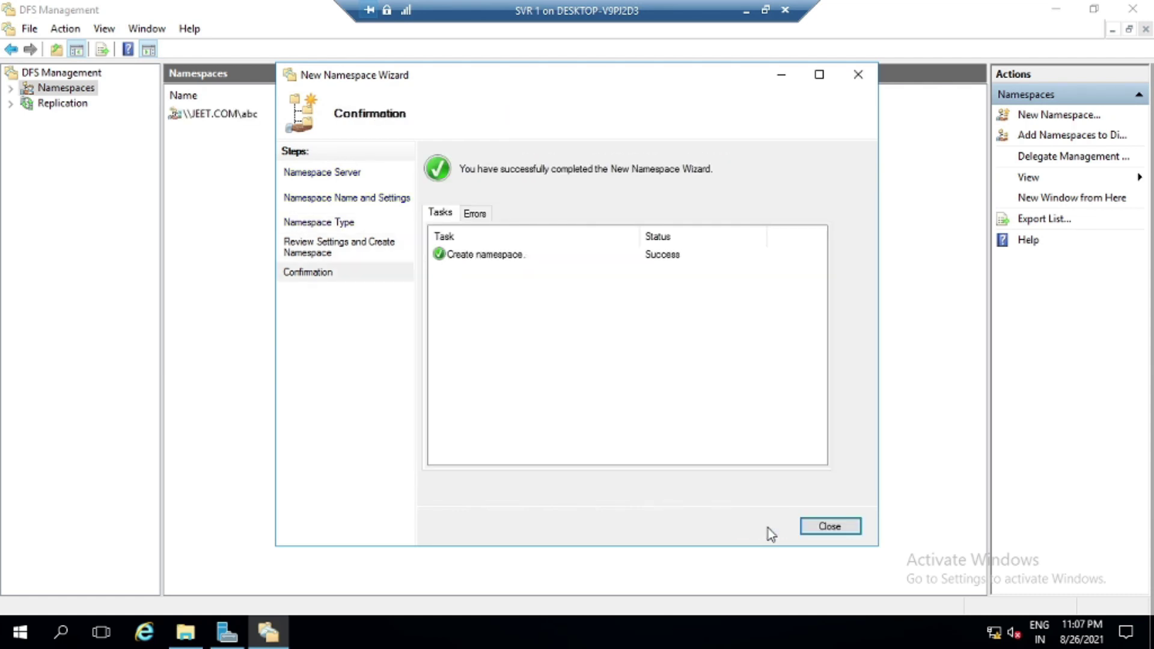
pyautogui.click(830, 527)
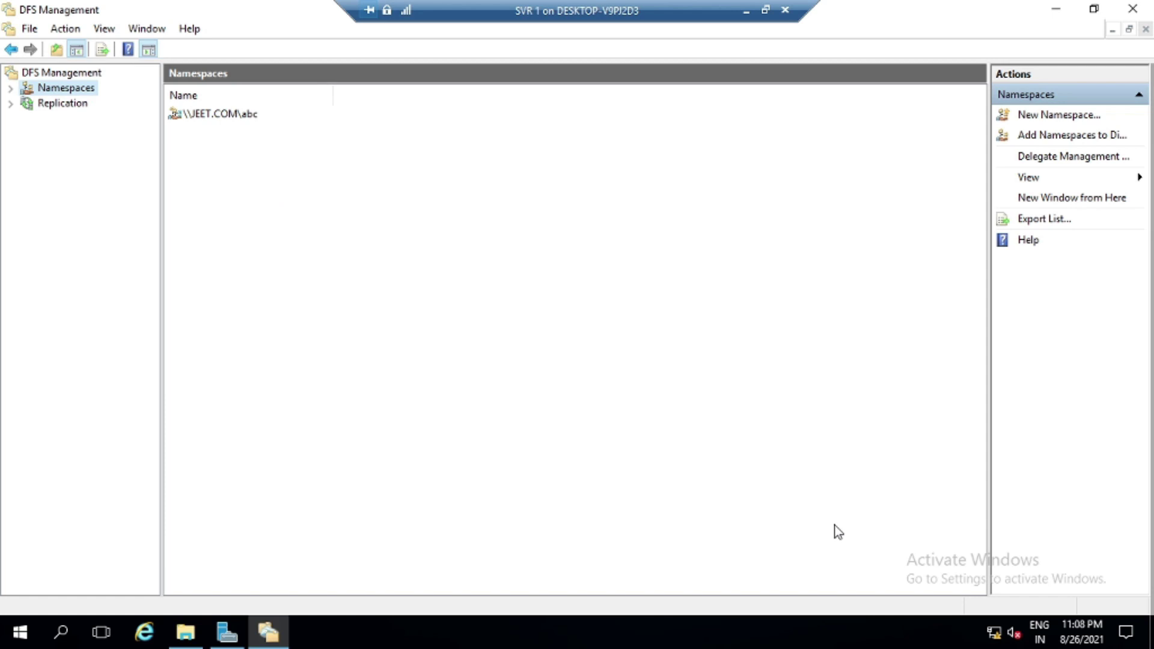
pyautogui.click(11, 88)
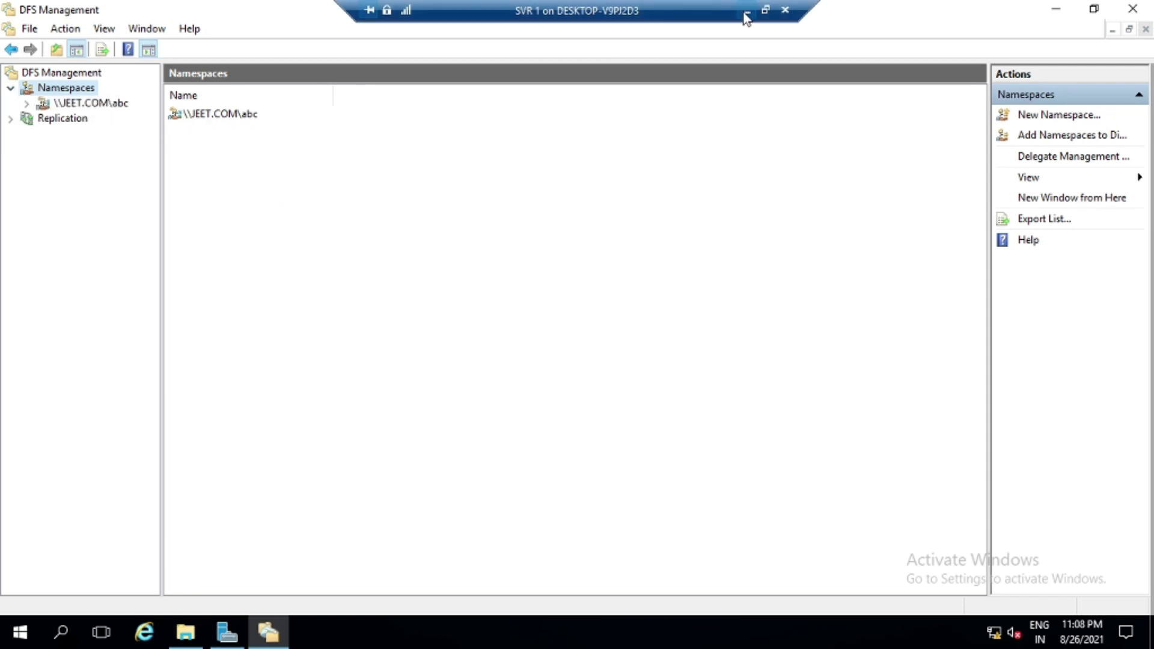
# Switch to the Win8 client and refresh the 192.168.50.1 share list so abc appears
pyautogui.click(746, 11)
pyautogui.moveTo(808, 632)
pyautogui.click(926, 577)
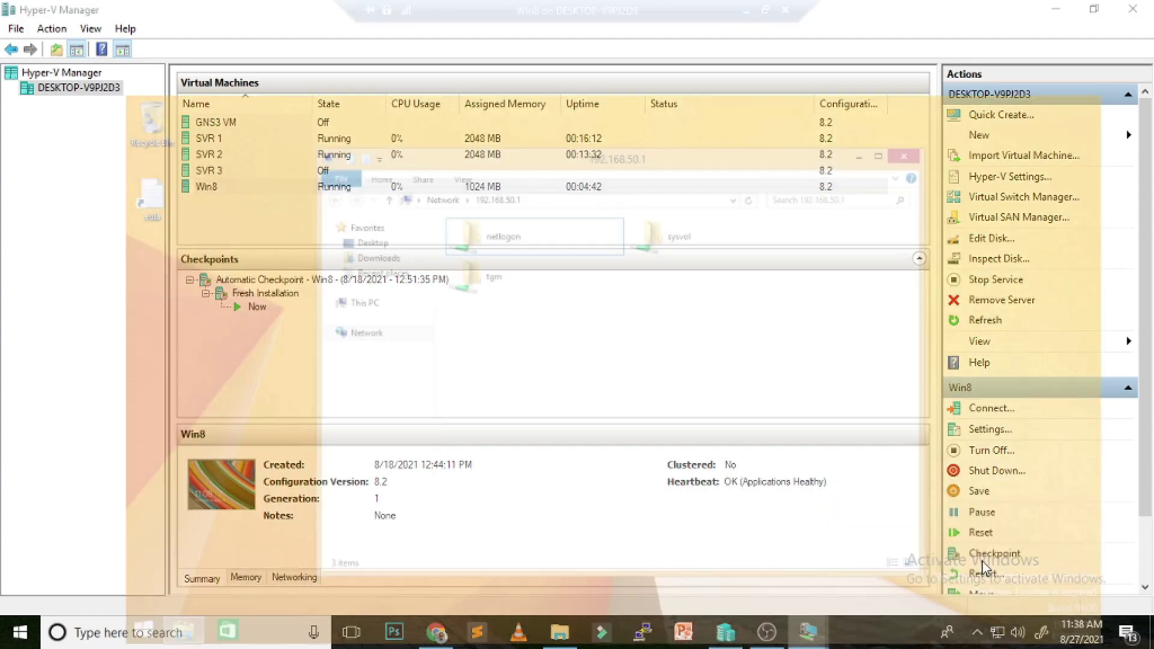
pyautogui.rightClick(529, 304)
pyautogui.click(567, 364)
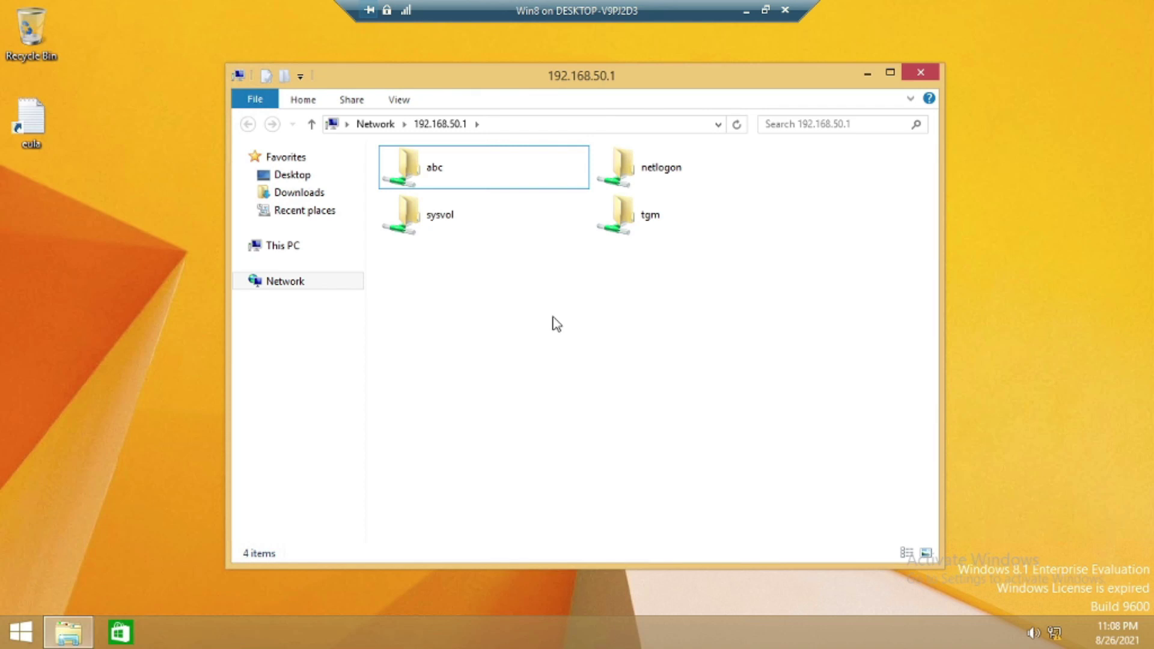
# Open the abc share as administrator, find it empty, and return to the host
pyautogui.doubleClick(427, 168)
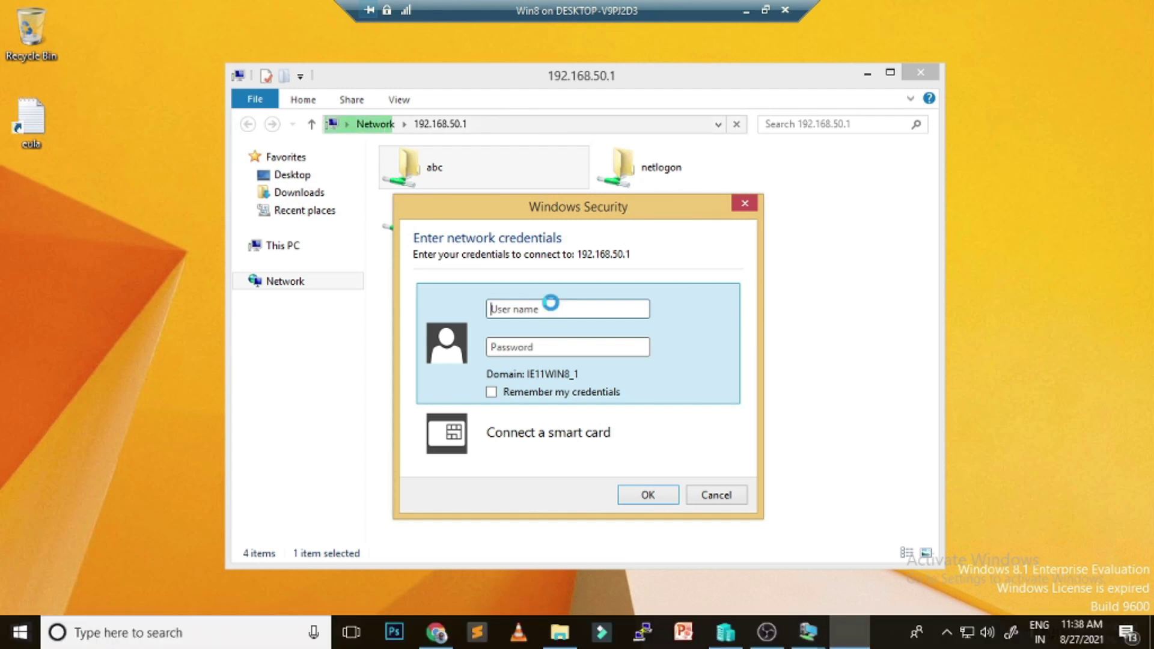
pyautogui.write('administrator')
pyautogui.press('Tab')
pyautogui.write('••••••')
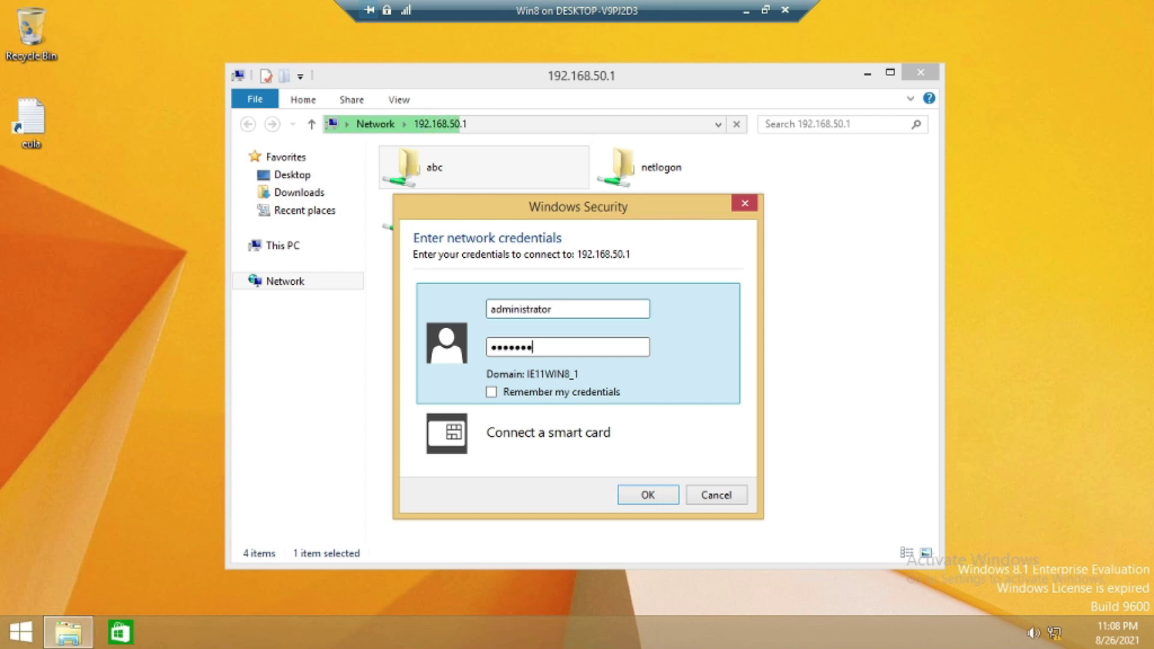
pyautogui.write('•••')
pyautogui.press('Return')
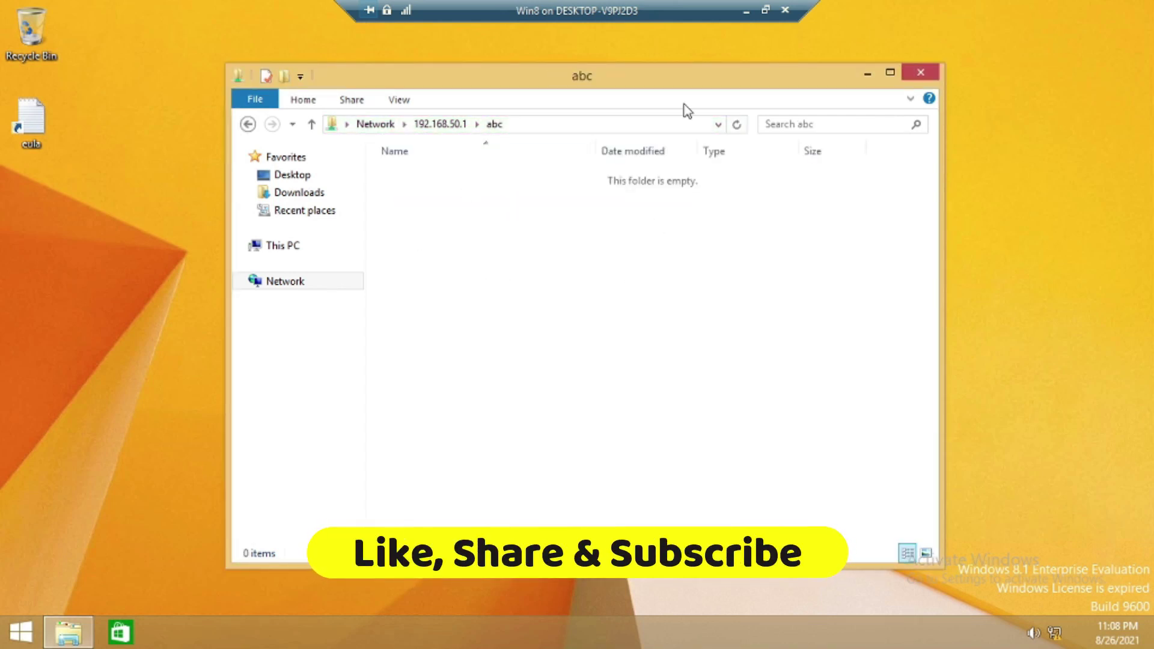
pyautogui.click(765, 10)
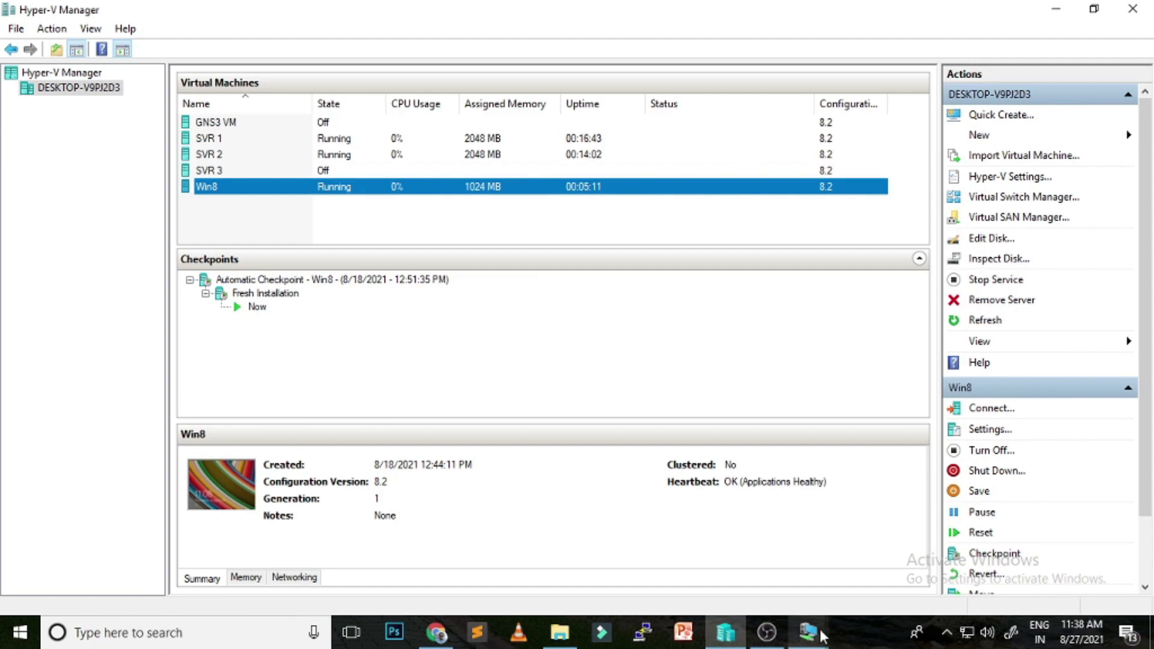
# On SVR1, create namespace folder TGM in \\JEET.COM\abc targeting \\WIN-523PM1QPDDA\TGM
pyautogui.moveTo(808, 632)
pyautogui.click(677, 549)
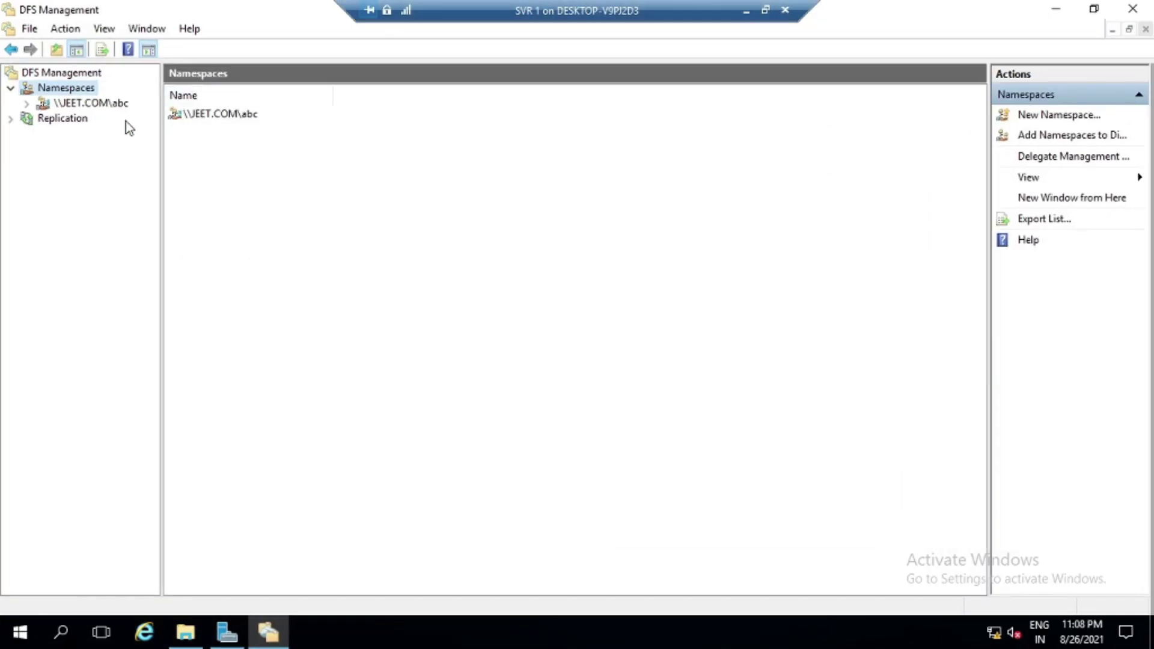
pyautogui.click(81, 105)
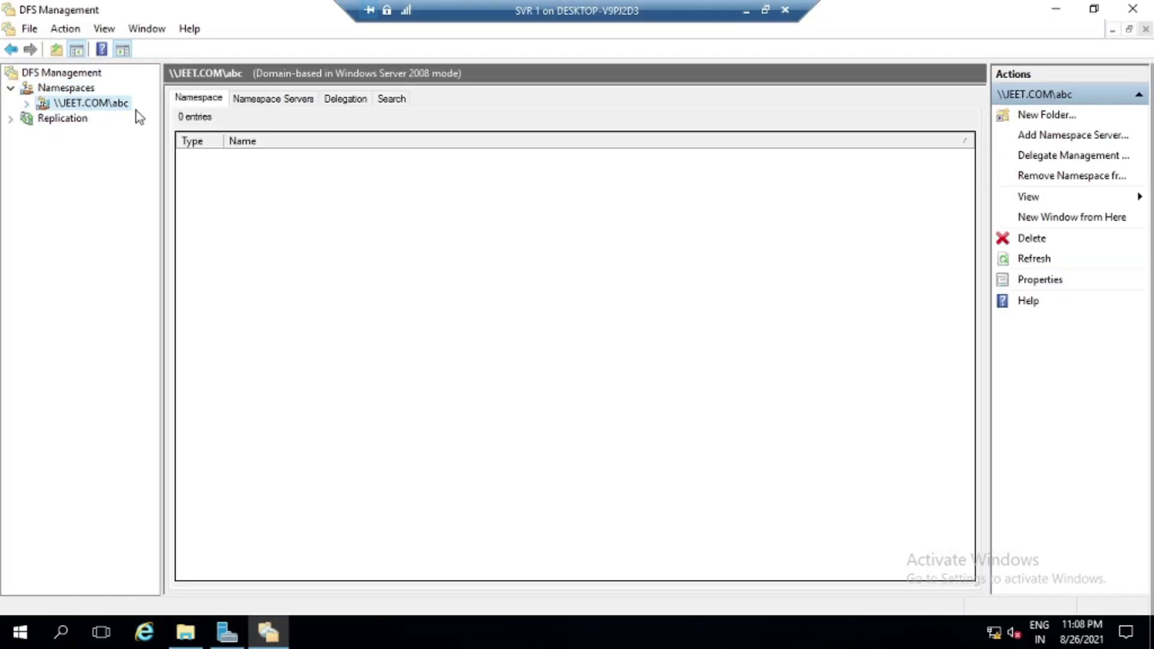
pyautogui.rightClick(89, 107)
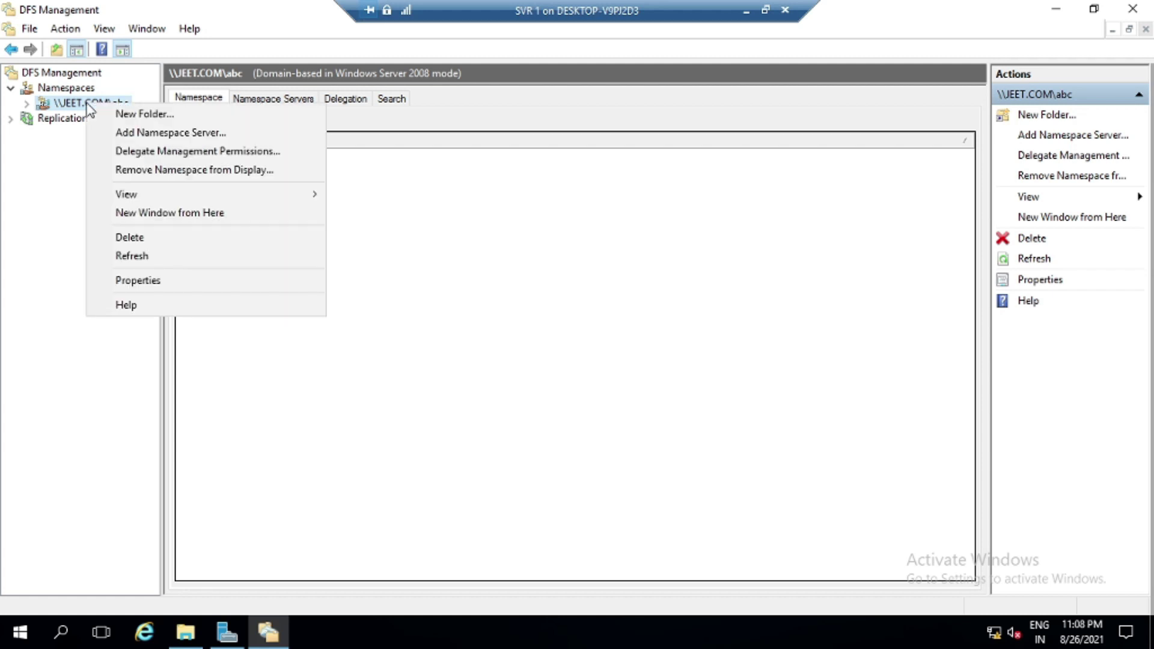
pyautogui.click(139, 115)
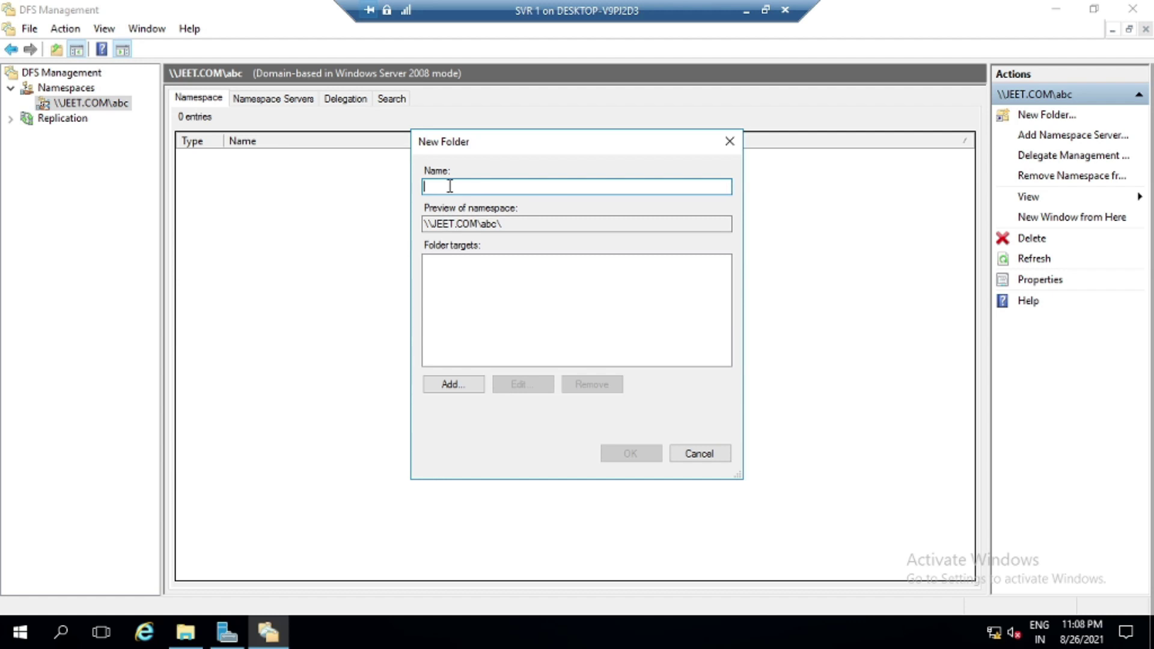
pyautogui.write('TGM')
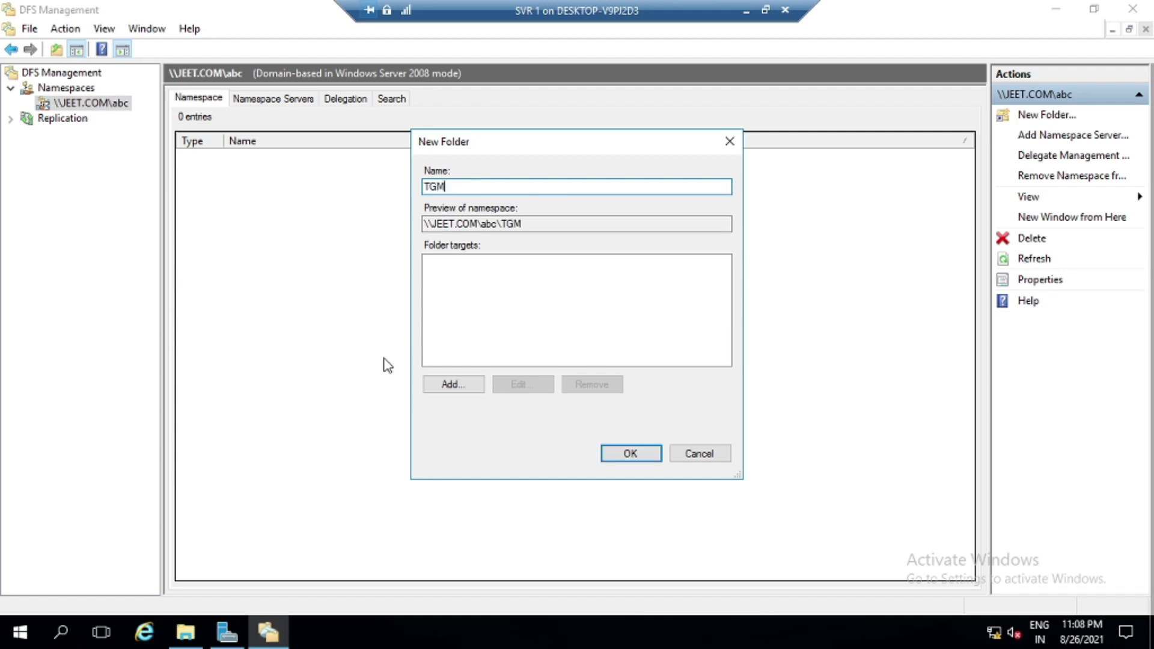
pyautogui.click(453, 384)
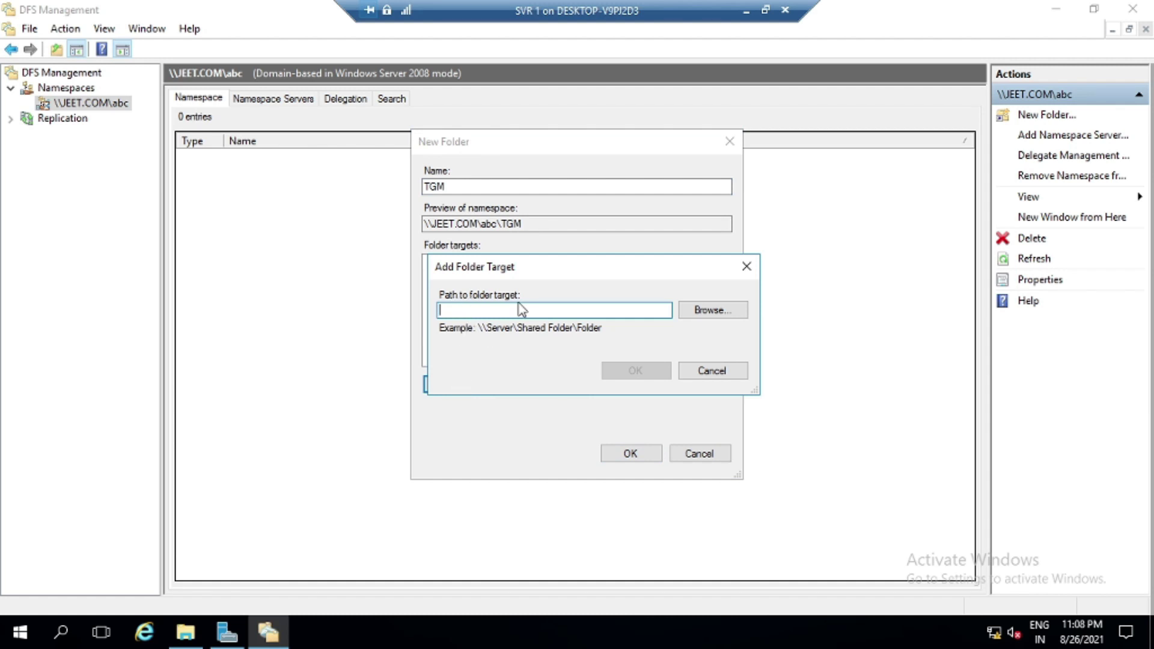
pyautogui.click(724, 313)
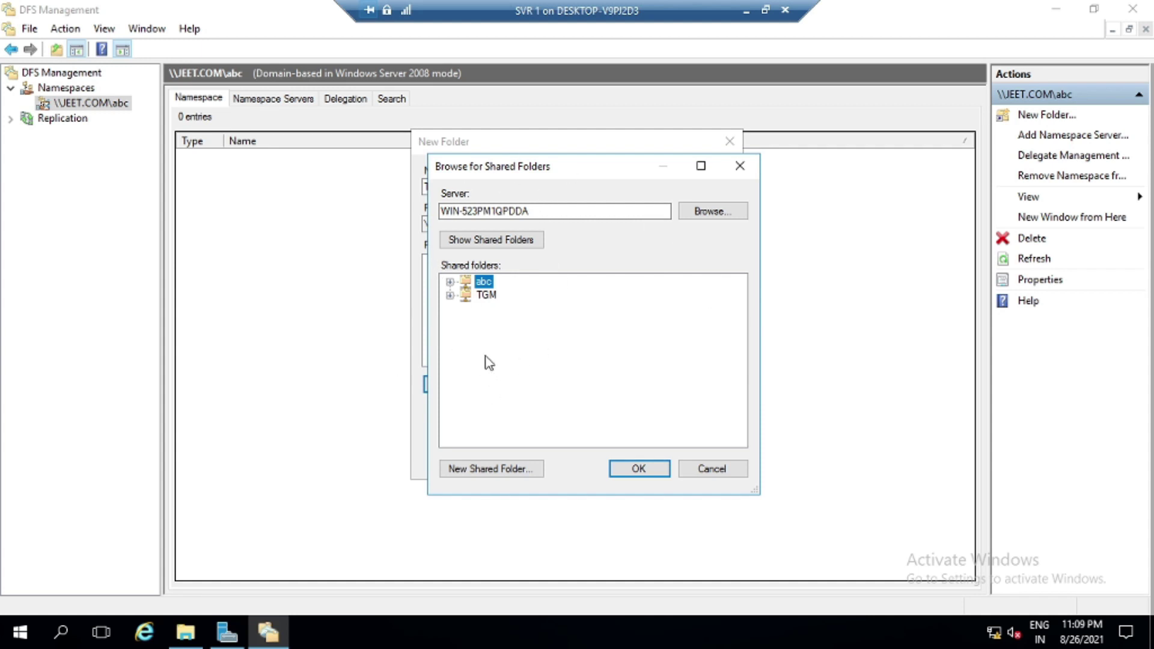
pyautogui.click(655, 474)
pyautogui.click(635, 372)
pyautogui.click(644, 457)
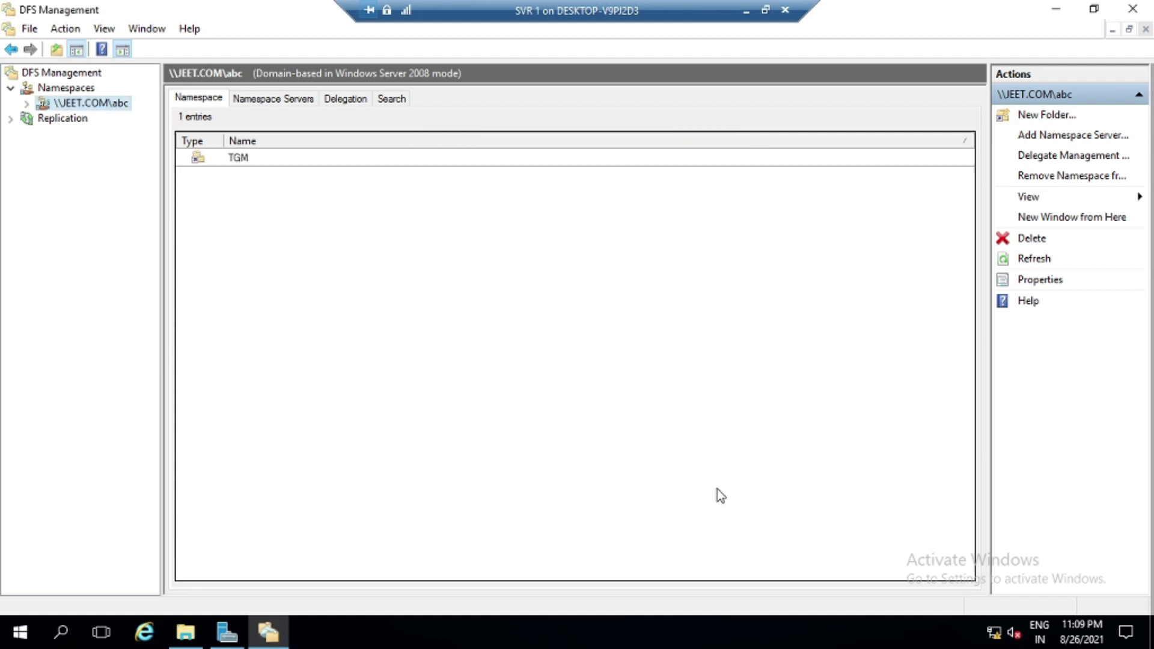
# Start a new Manjit folder in the \\JEET.COM\abc namespace and browse for its target share
pyautogui.rightClick(92, 102)
pyautogui.click(163, 114)
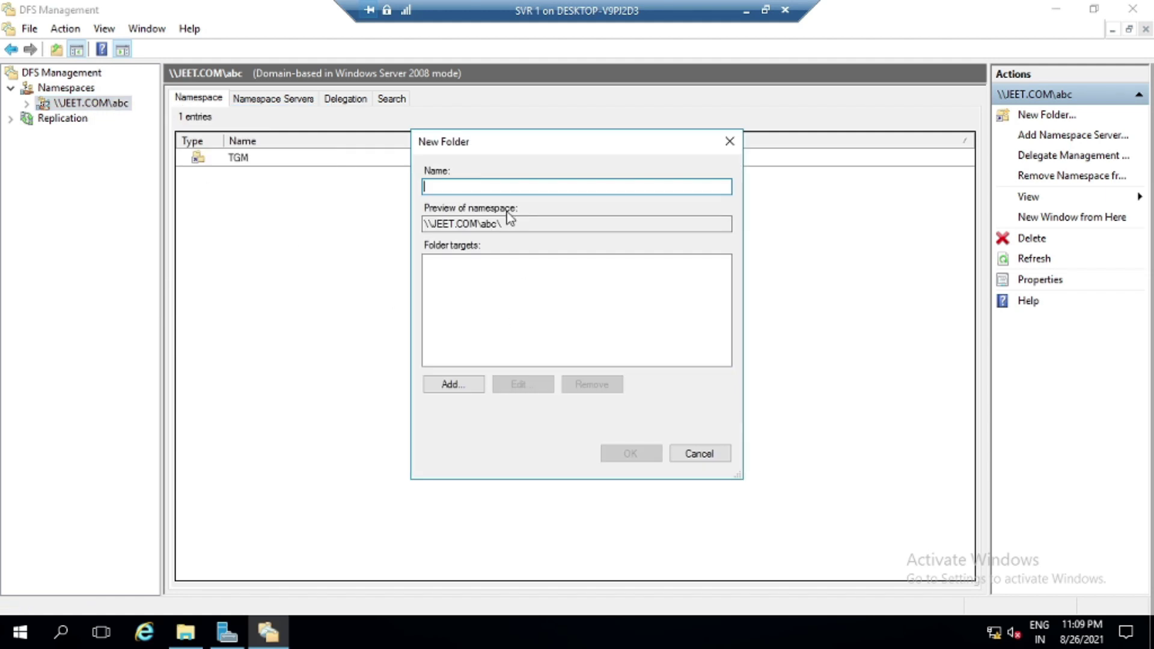
pyautogui.write('Manjit')
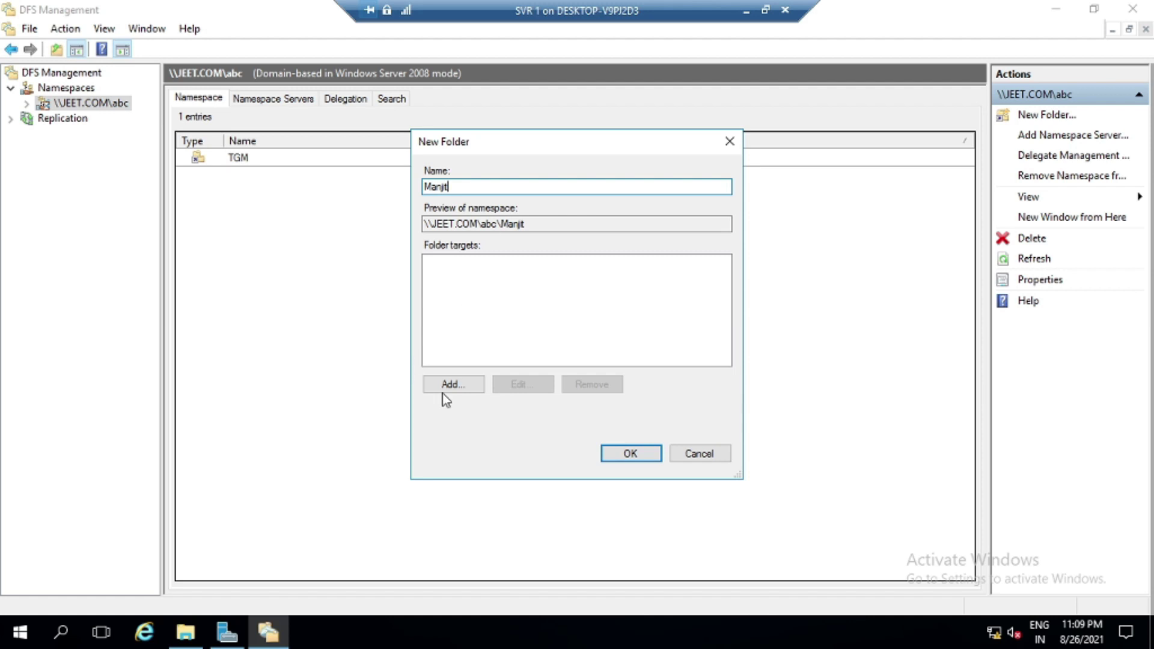
pyautogui.click(461, 386)
pyautogui.click(708, 313)
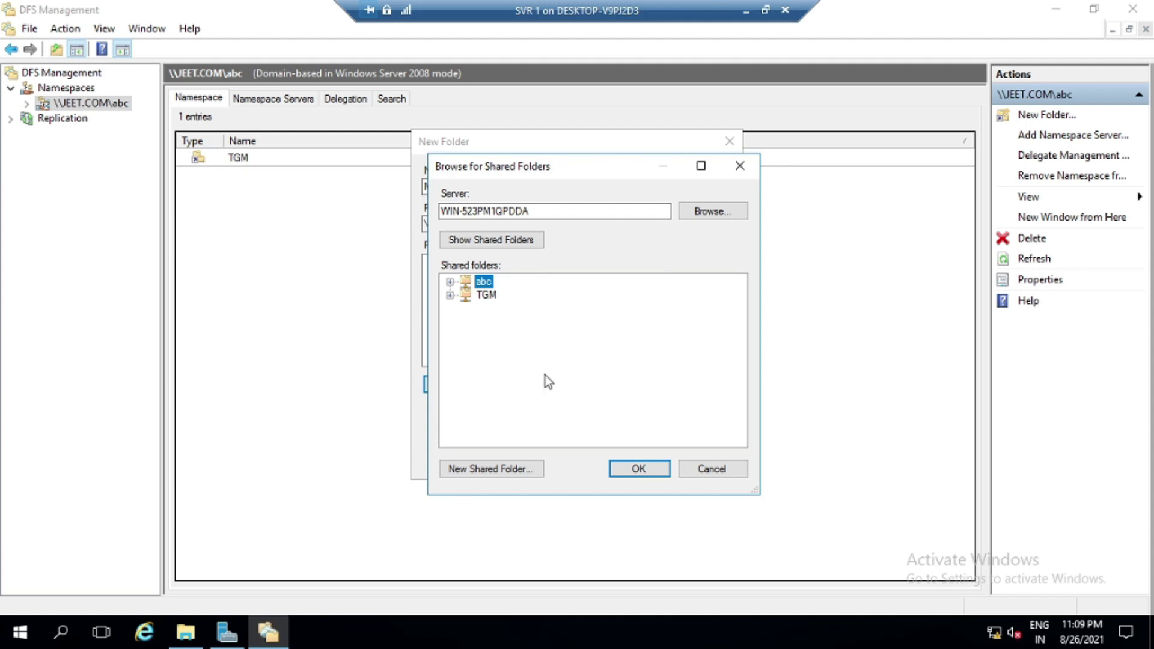
# Select server DFS2, choose its Manjit share as the target, and finish the folder
pyautogui.click(710, 211)
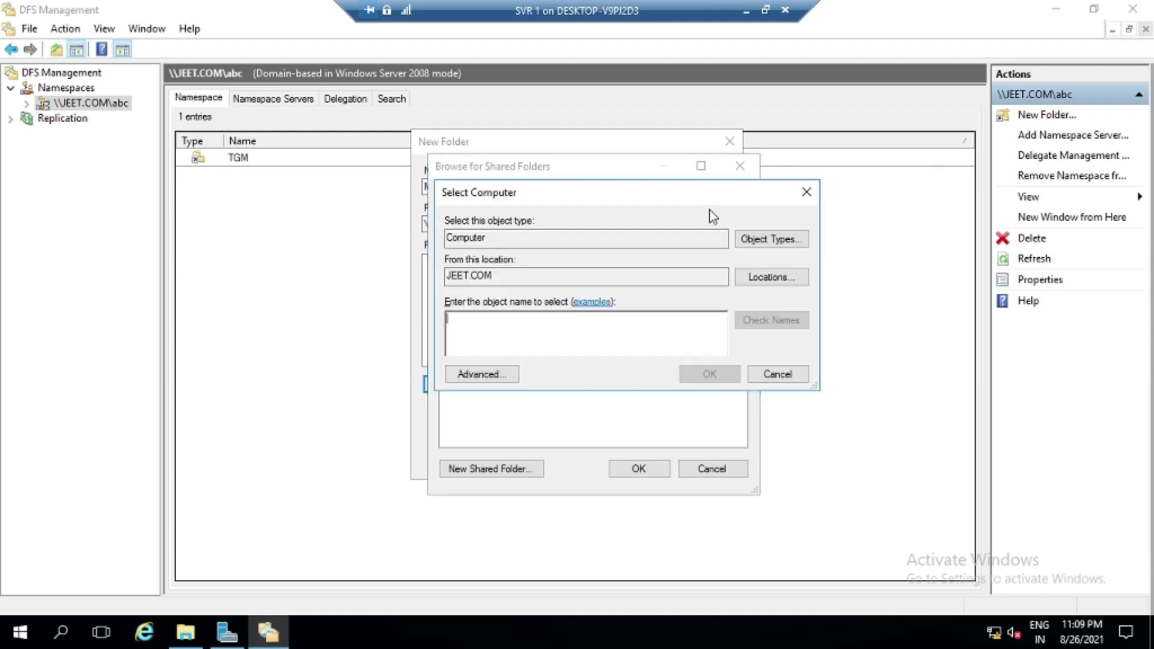
pyautogui.click(482, 374)
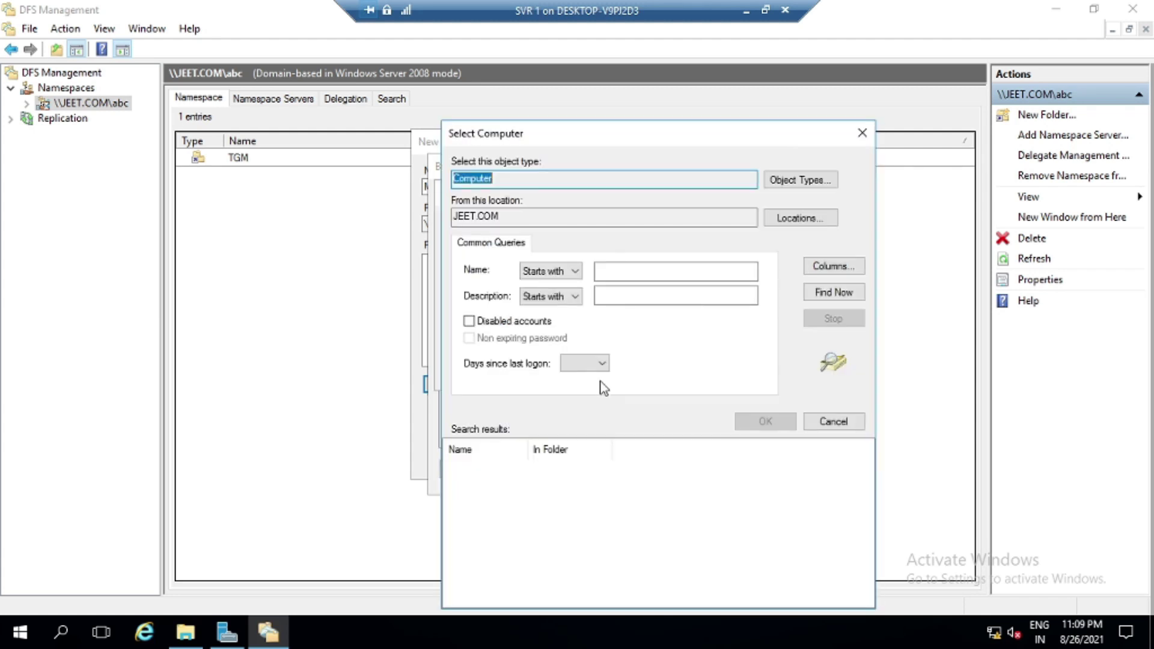
pyautogui.click(835, 292)
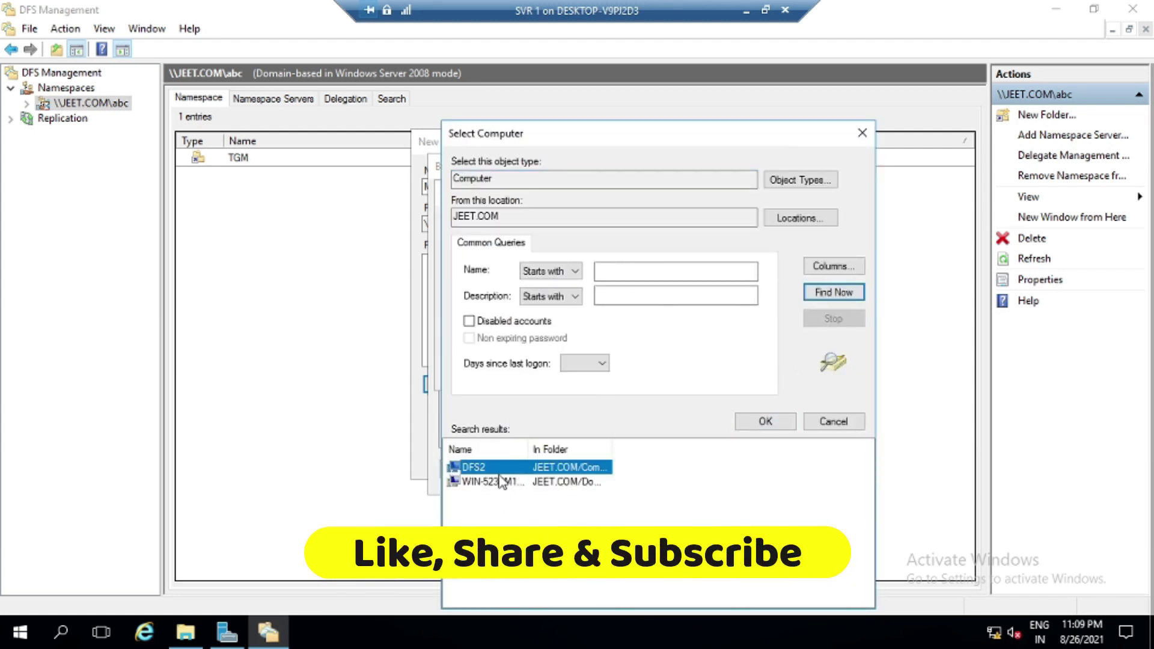
pyautogui.doubleClick(484, 469)
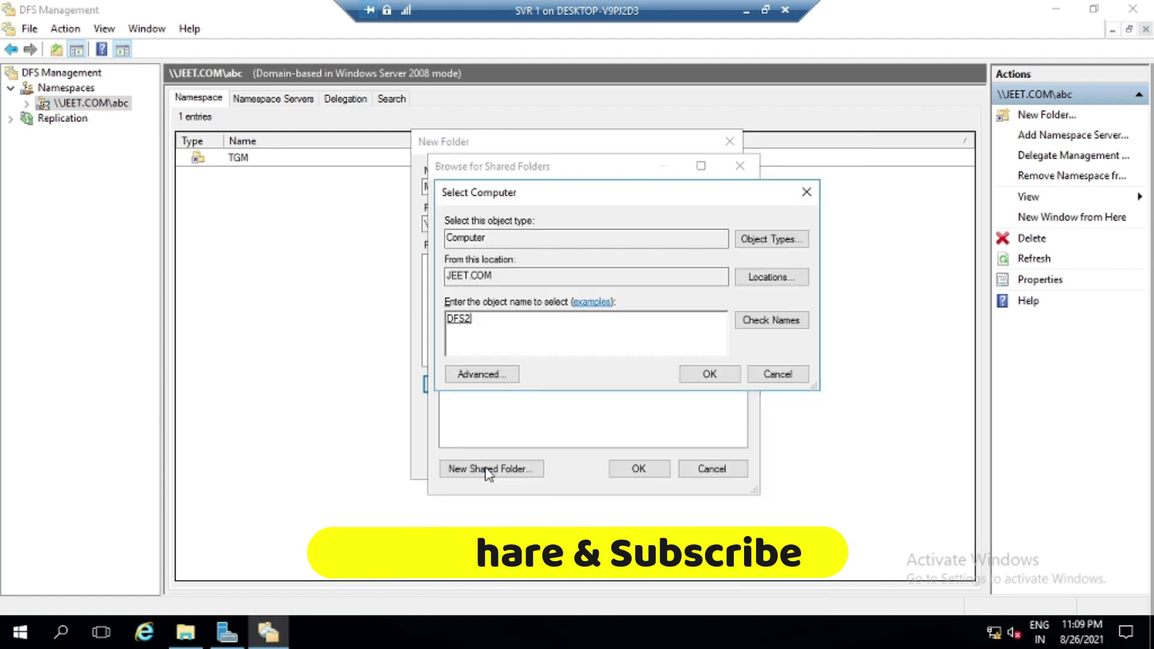
pyautogui.click(709, 374)
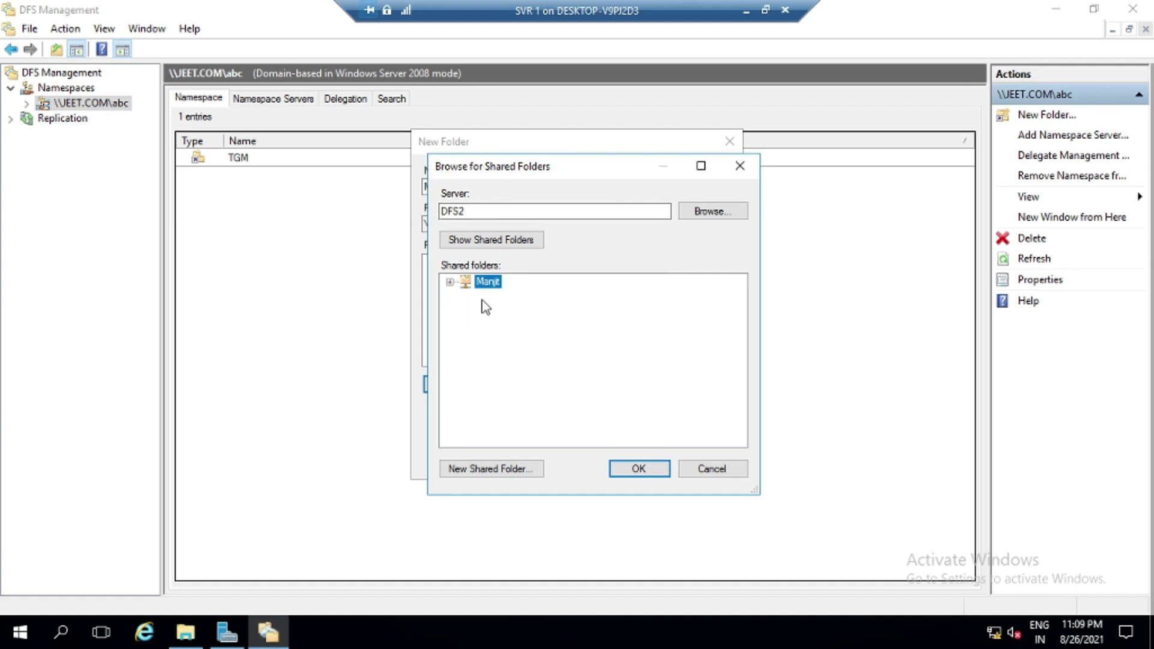
pyautogui.click(638, 469)
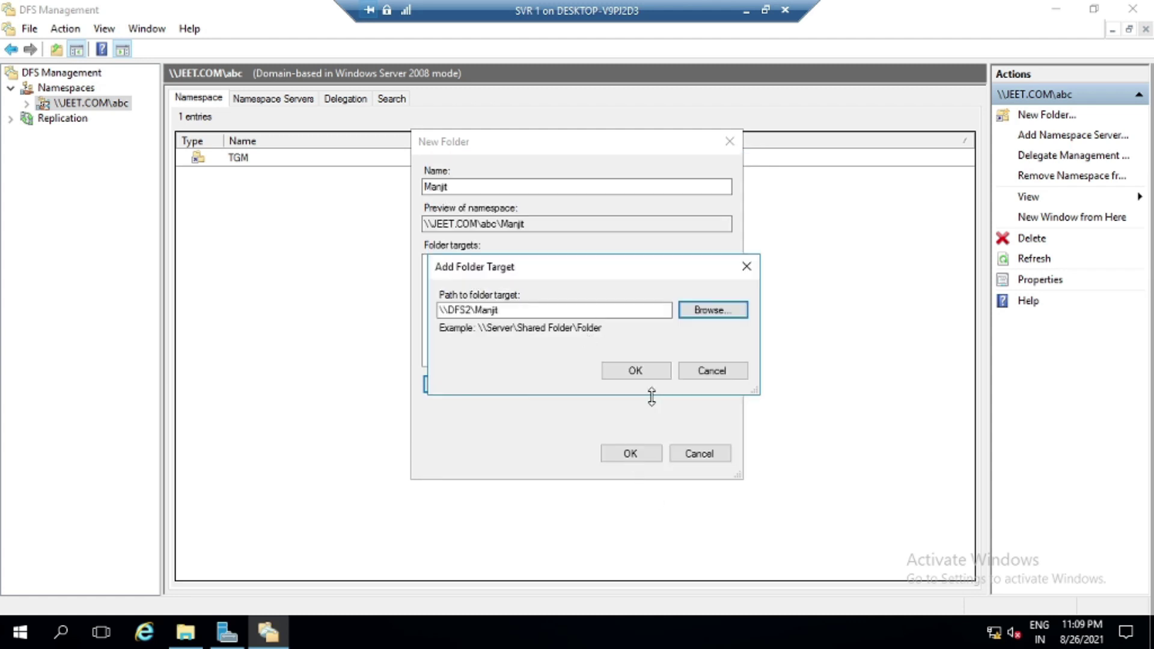
pyautogui.click(651, 374)
pyautogui.click(634, 454)
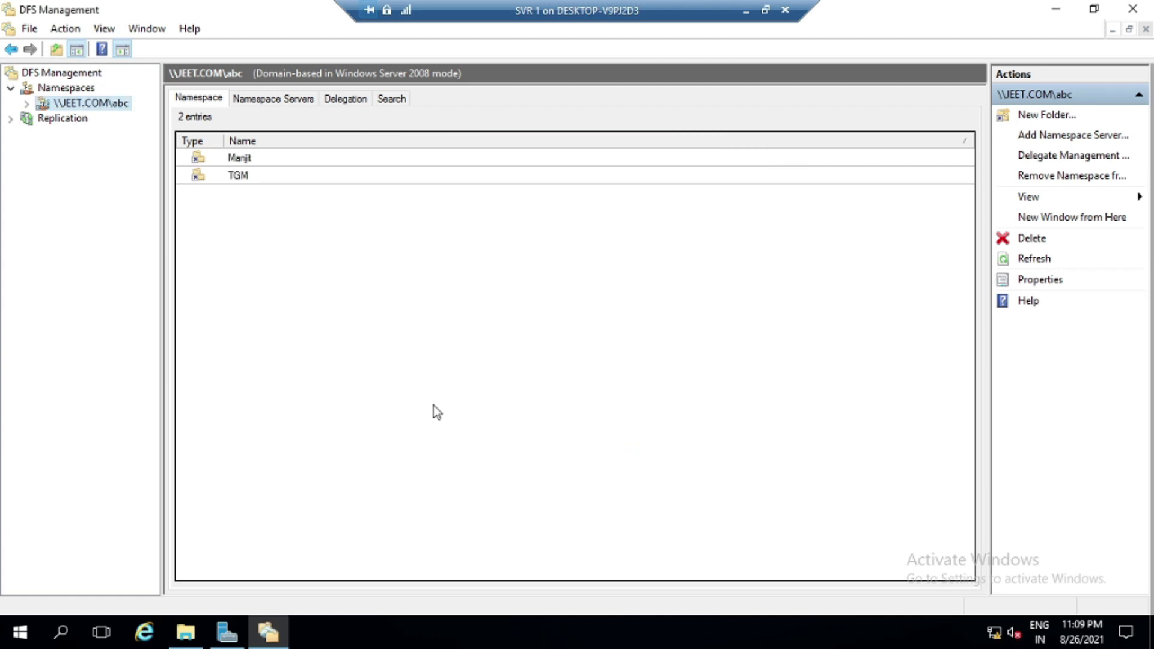
# Switch to the Win8 client and close the open abc folder window
pyautogui.click(745, 16)
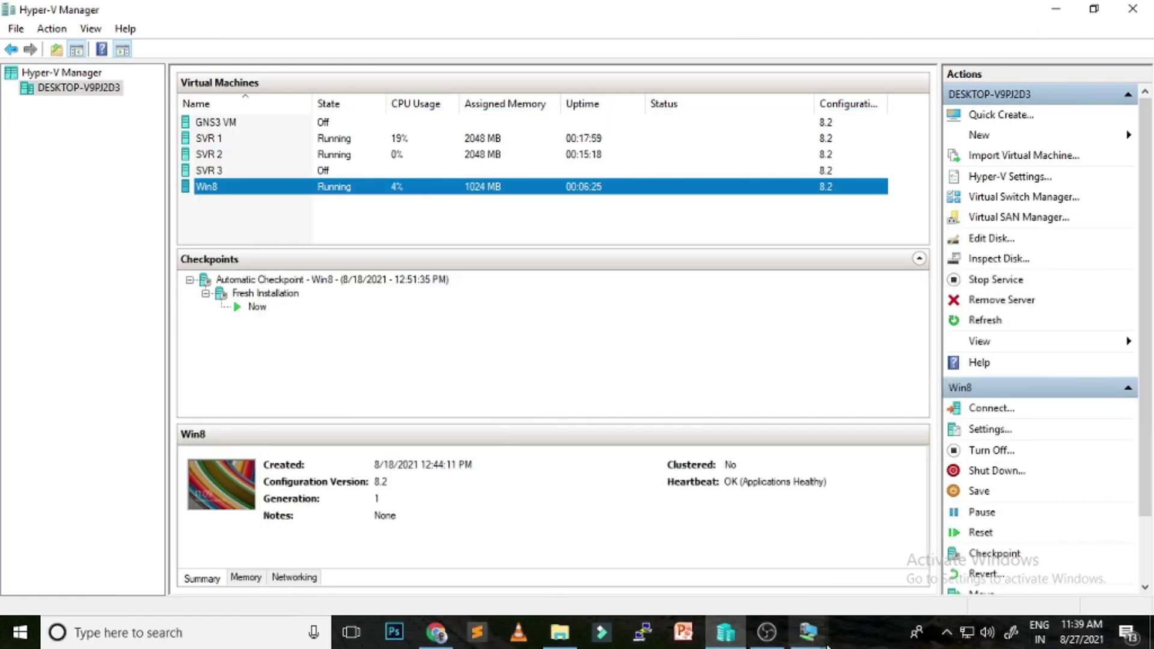
pyautogui.moveTo(812, 645)
pyautogui.click(993, 531)
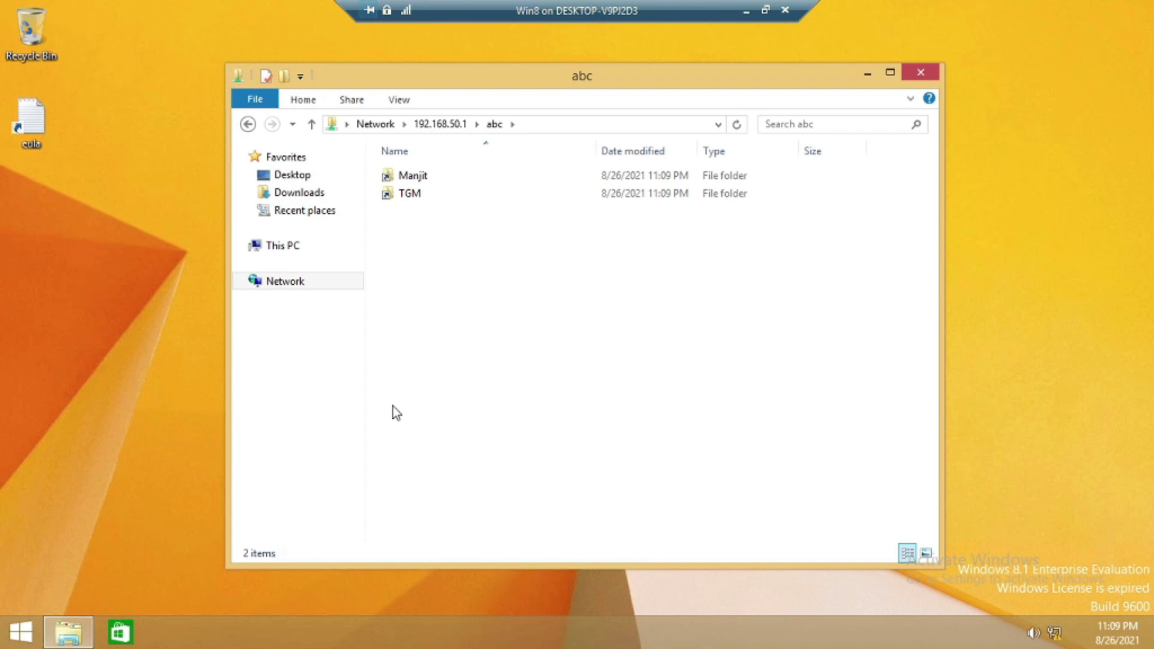
pyautogui.click(922, 73)
# Open \\192.168.50.1 through the Run box and browse into abc > TGM
pyautogui.press('super+r')
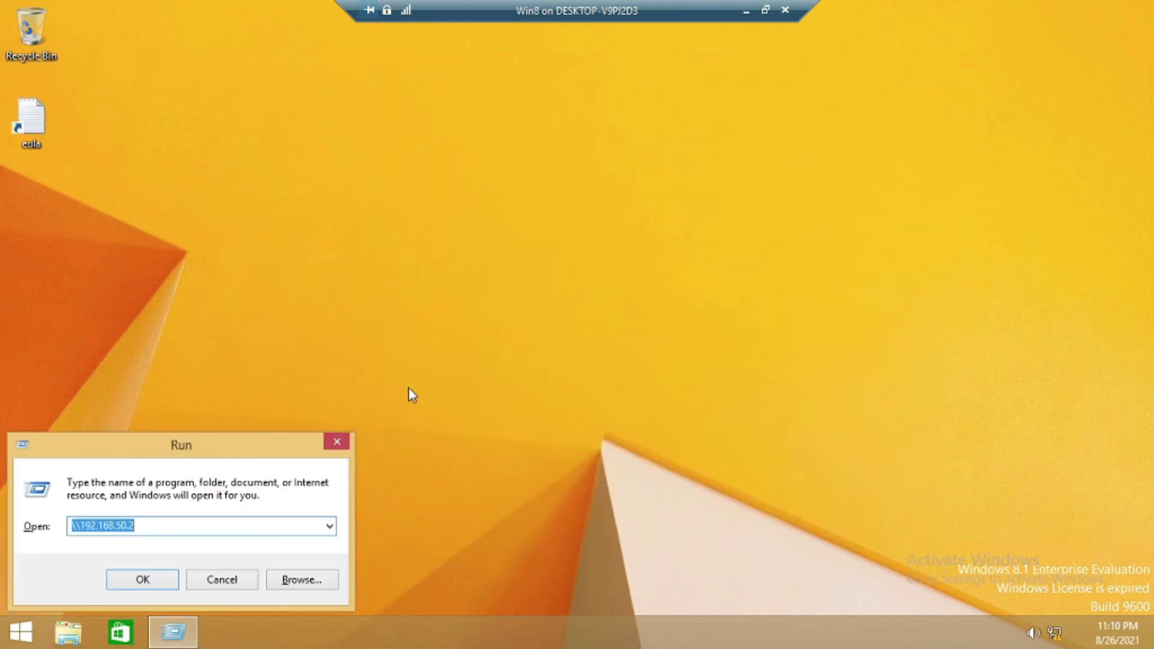
pyautogui.press('End')
pyautogui.press('BackSpace')
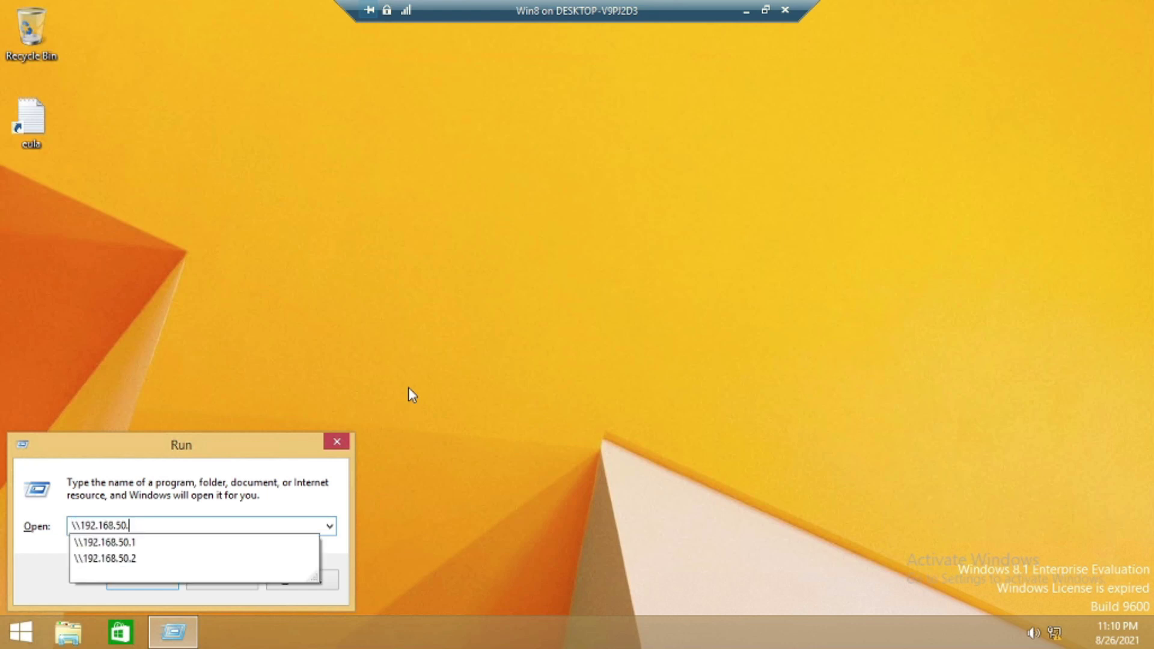
pyautogui.write('1')
pyautogui.press('Return')
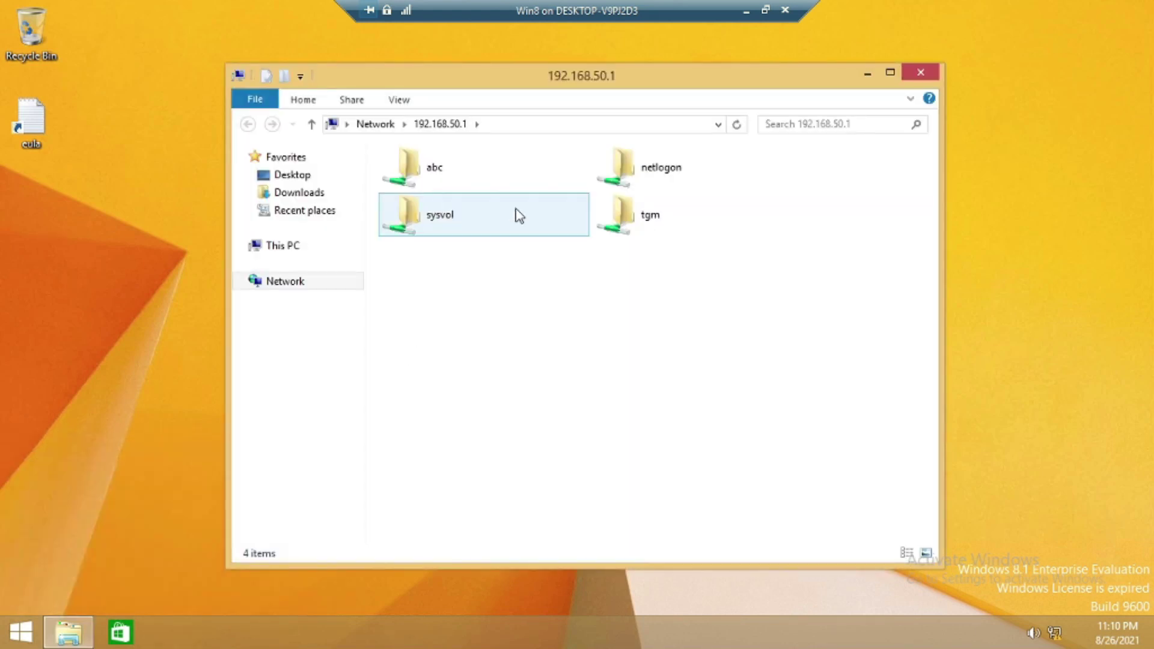
pyautogui.click(665, 188)
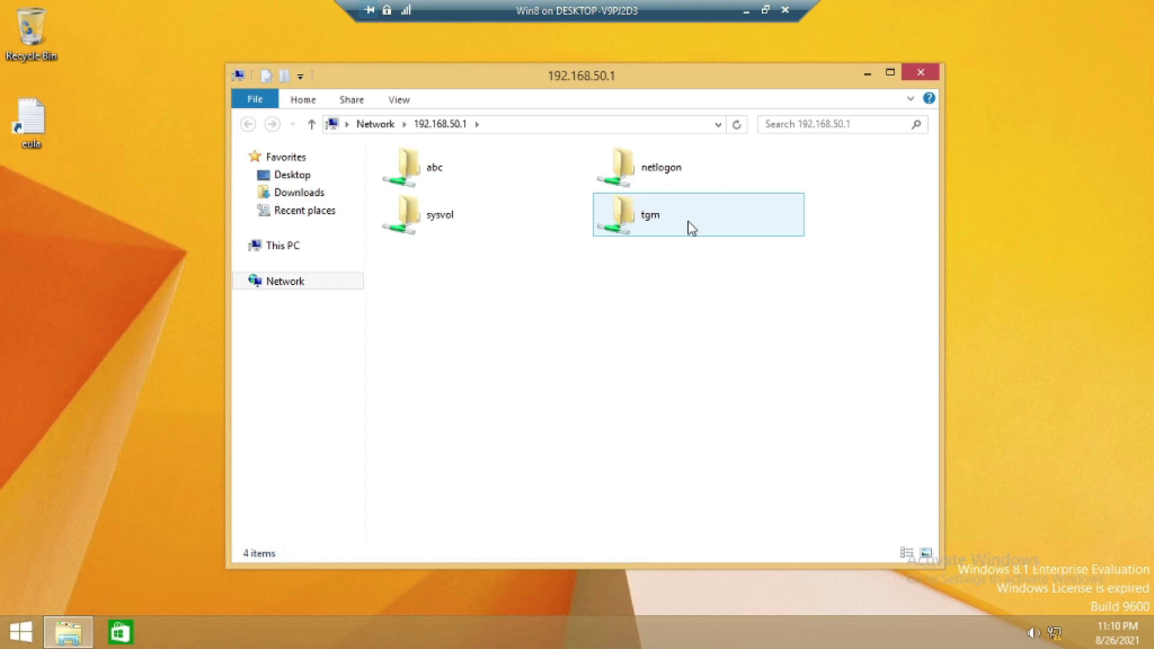
pyautogui.doubleClick(424, 172)
pyautogui.doubleClick(412, 199)
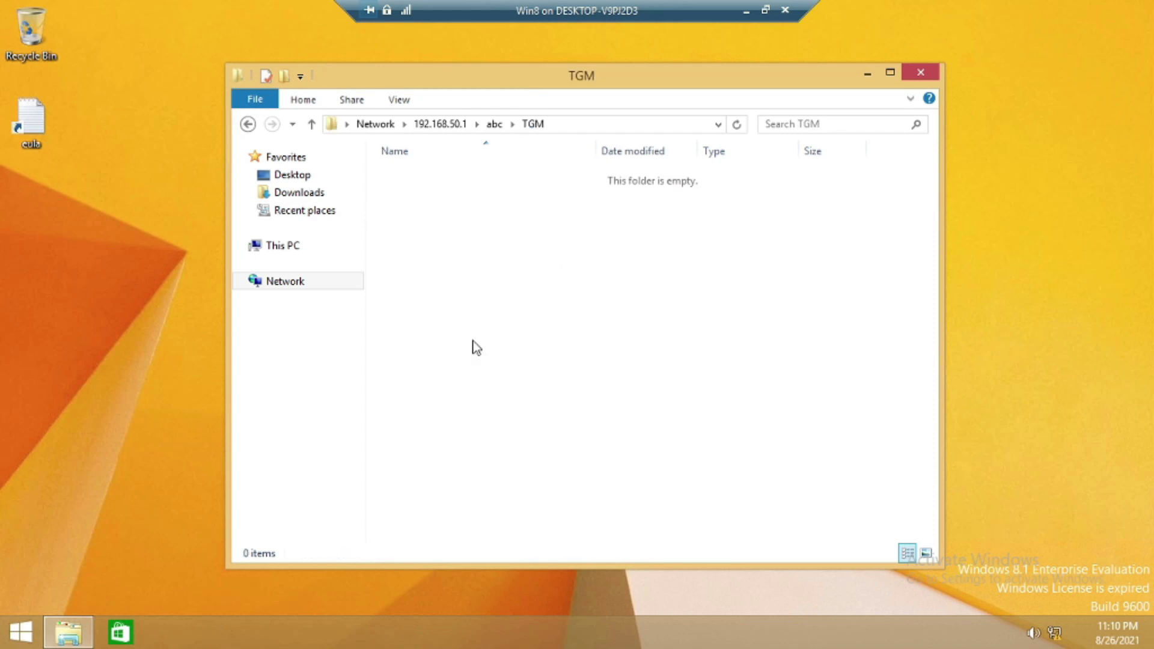
# Create a new text document named test123.txt in the TGM folder
pyautogui.rightClick(525, 280)
pyautogui.moveTo(689, 441)
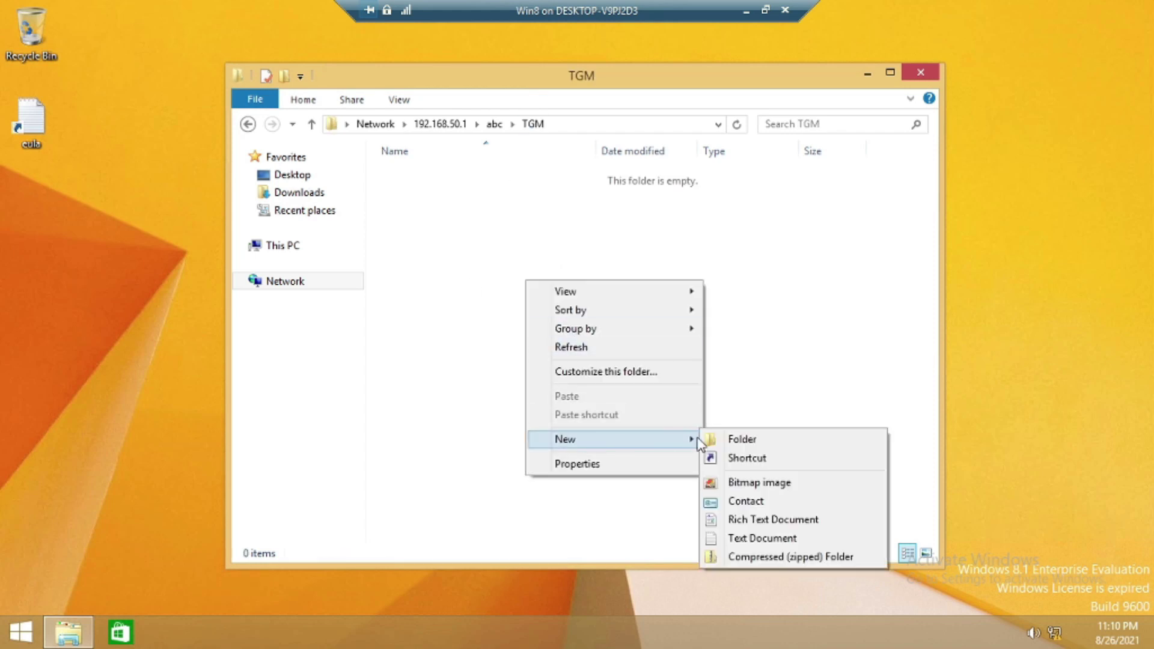
pyautogui.click(748, 538)
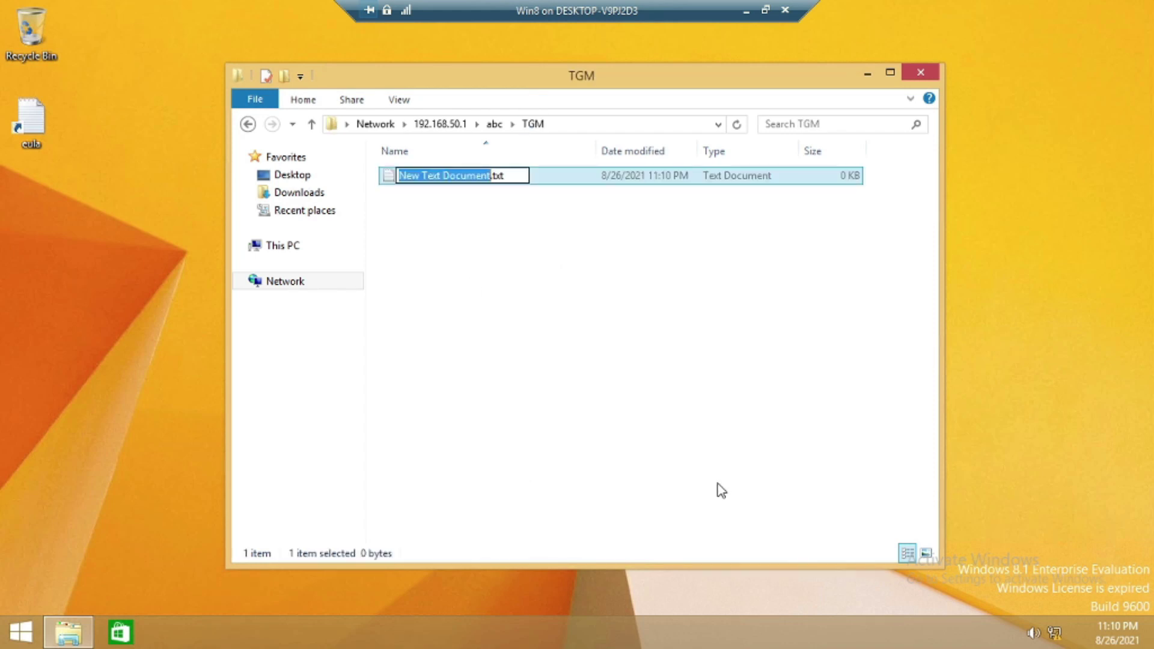
pyautogui.write('test123')
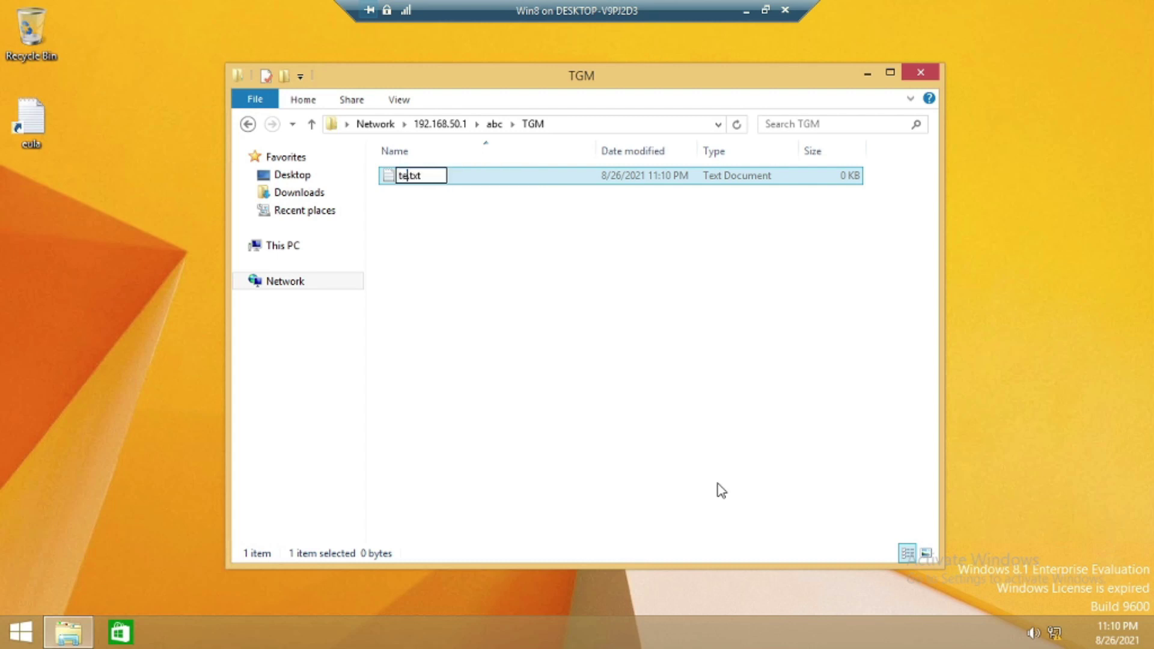
pyautogui.press('Return')
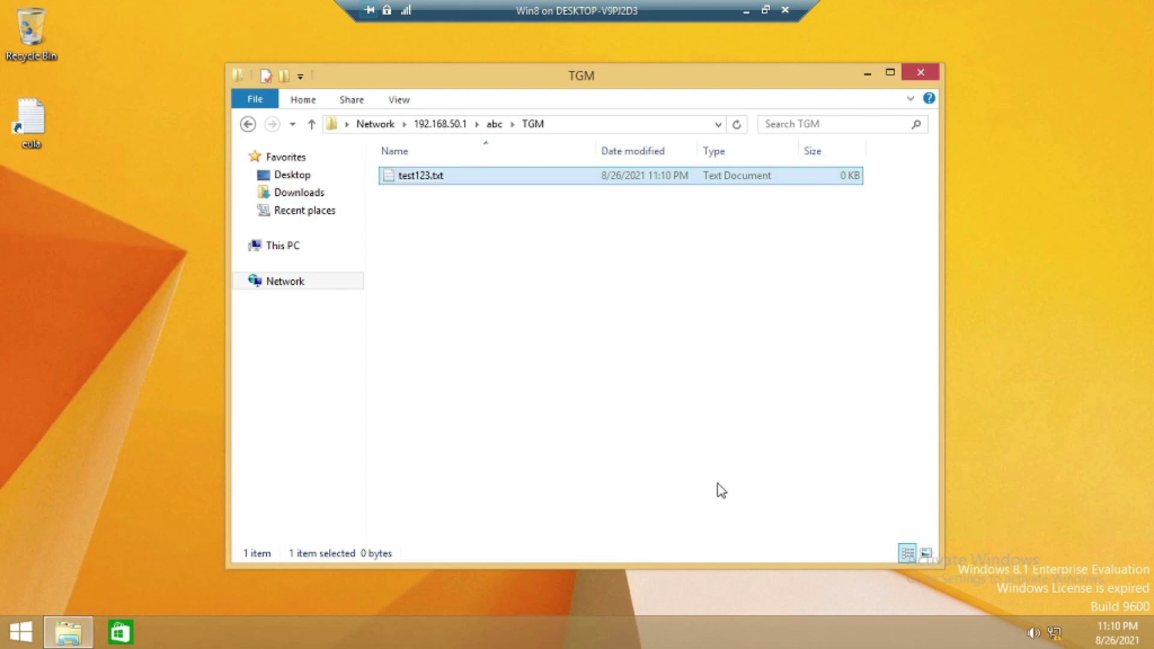
pyautogui.click(746, 11)
# On SVR1, check the Manjit namespace folder, then minimize the consoles and bring up File Explorer
pyautogui.moveTo(807, 631)
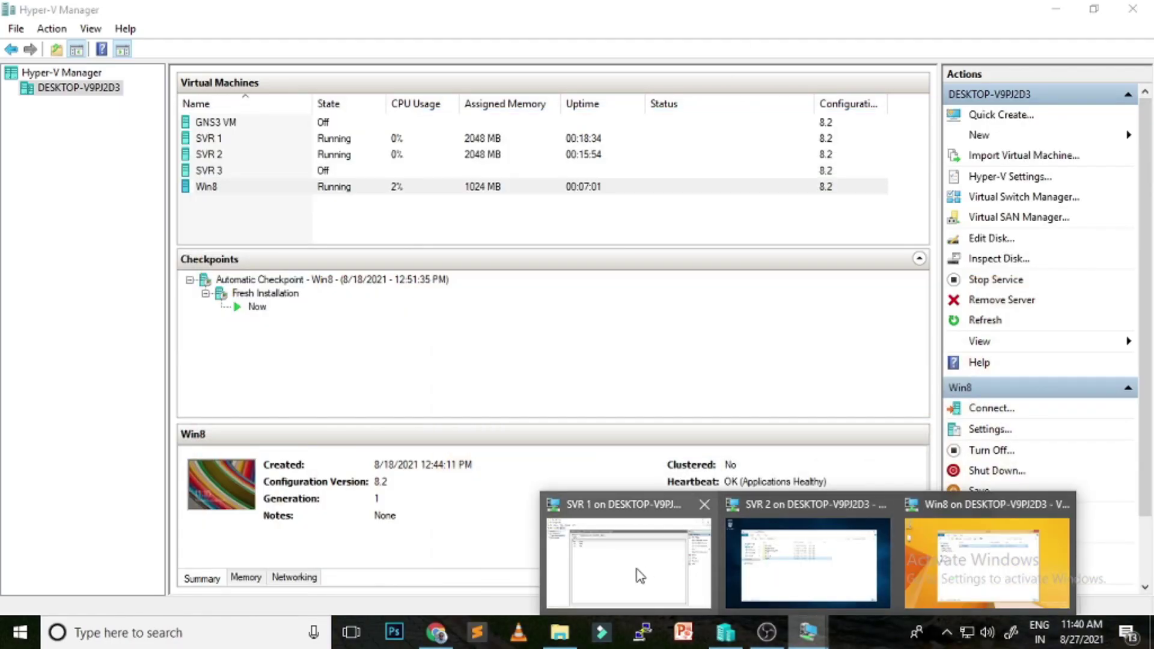
pyautogui.click(640, 576)
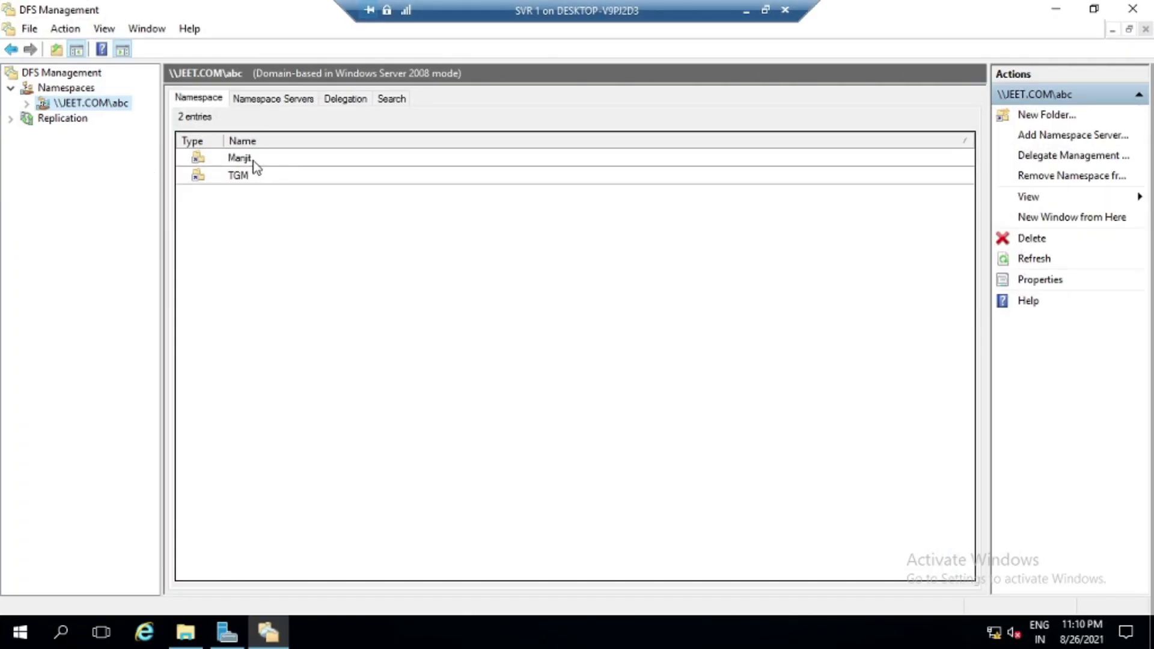
pyautogui.doubleClick(253, 161)
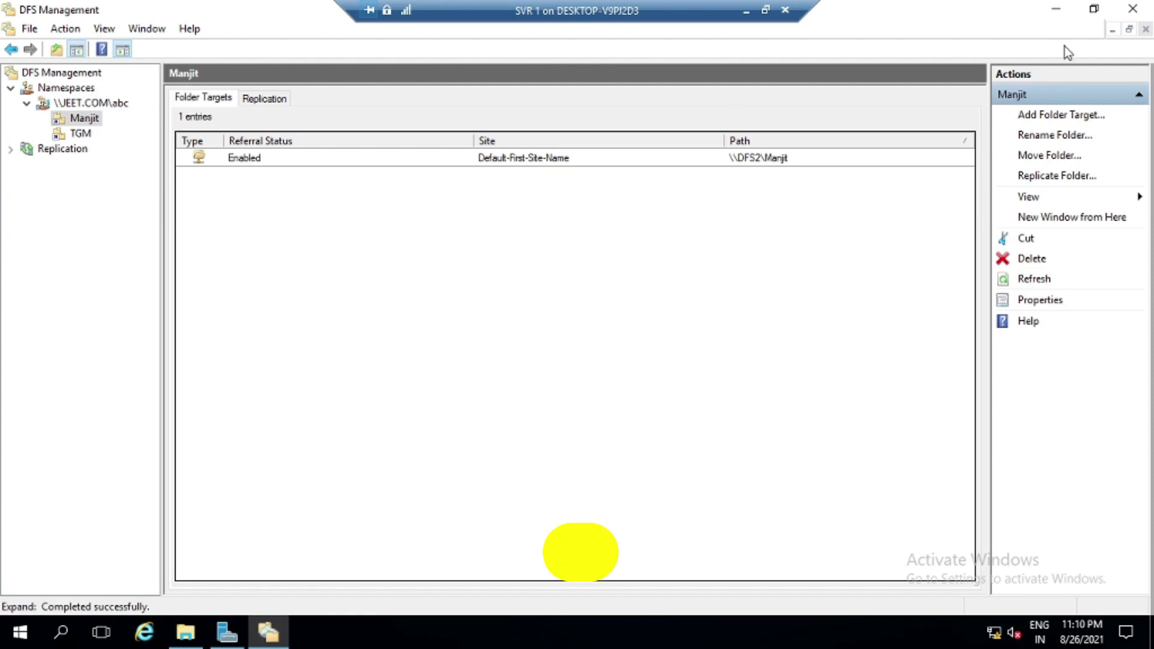
pyautogui.click(1056, 10)
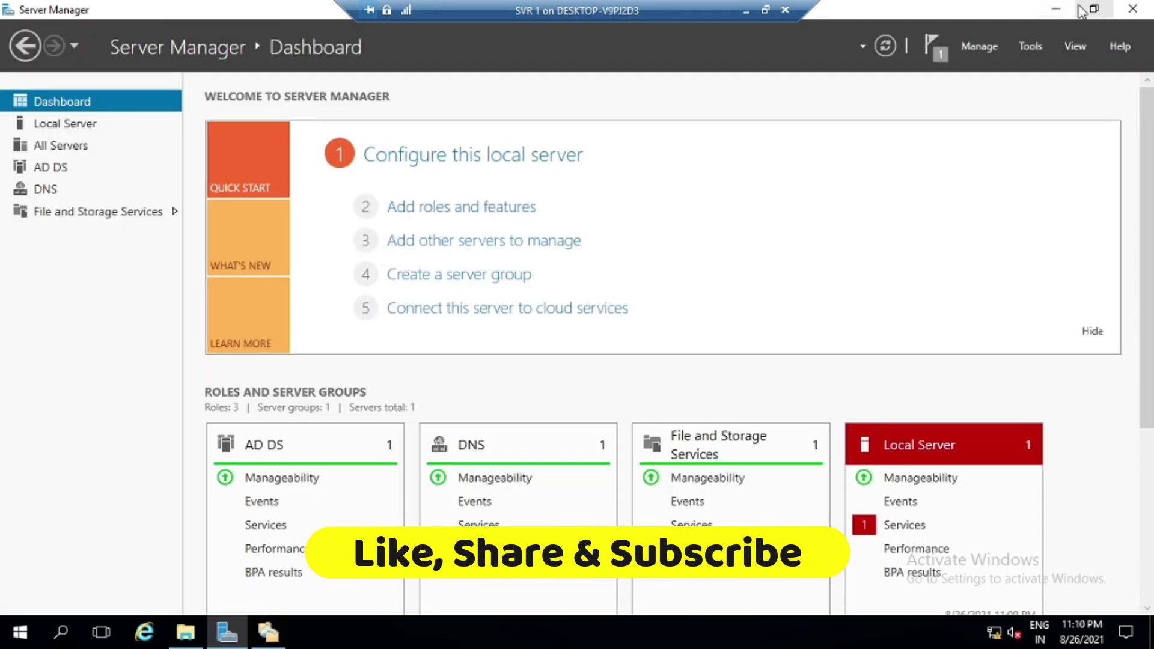
pyautogui.click(1094, 9)
pyautogui.click(195, 634)
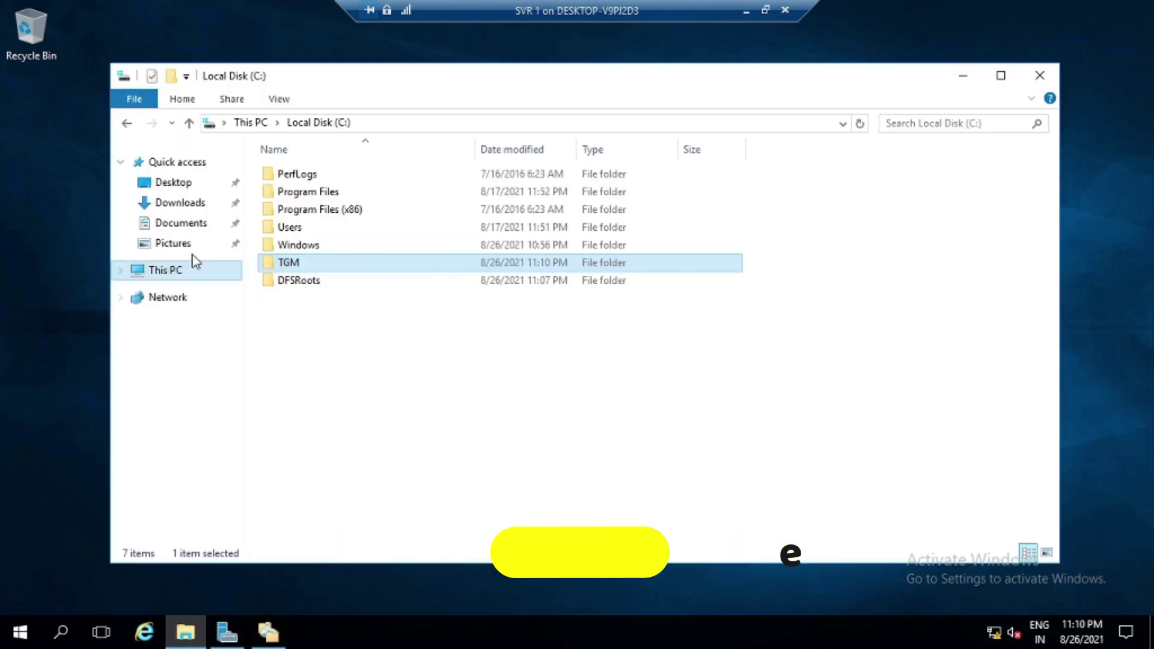
# Try C:\DFSRoots\abc\TGM, dismiss the unavailable error, and open C:\TGM showing test123
pyautogui.doubleClick(300, 282)
pyautogui.doubleClick(287, 177)
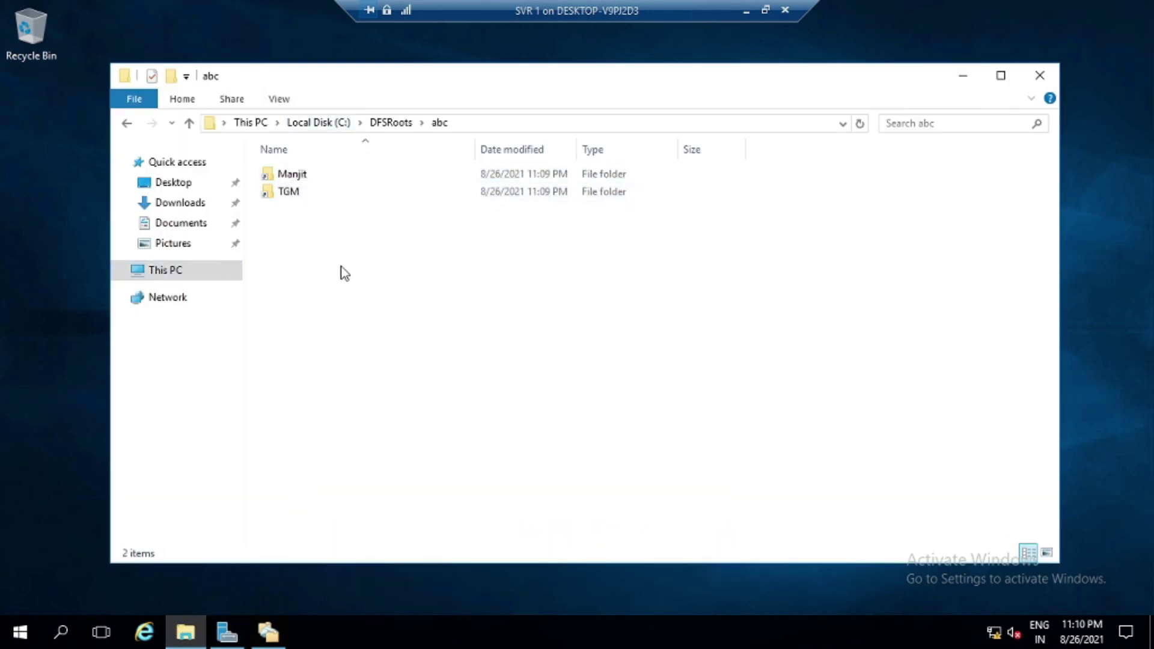
pyautogui.doubleClick(293, 193)
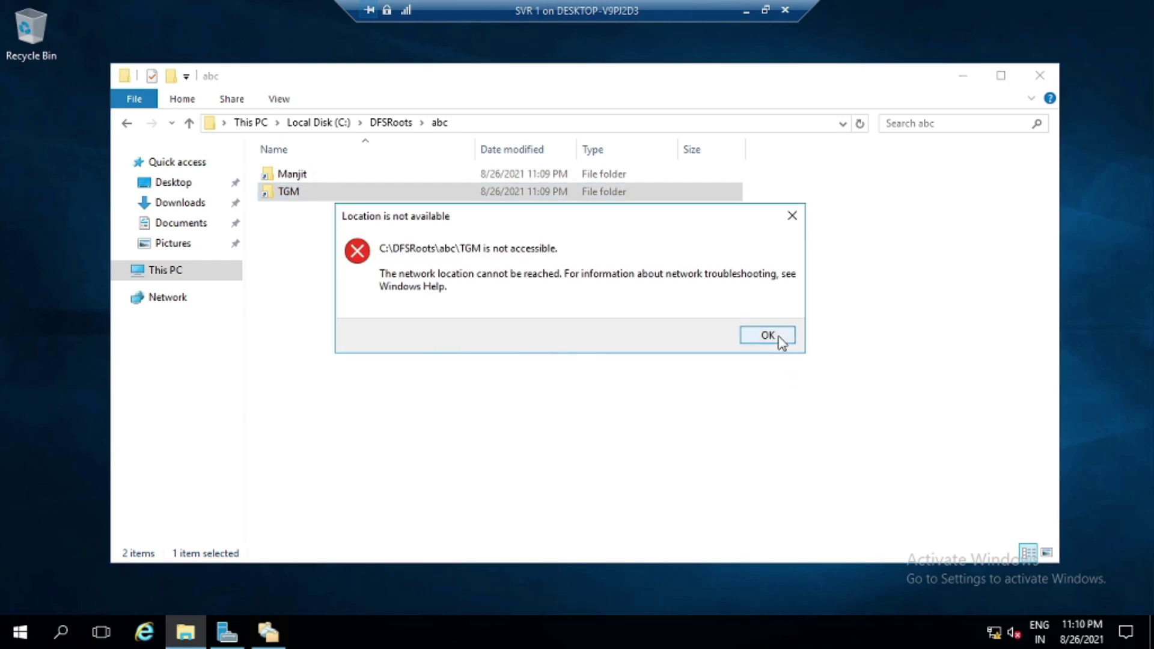
pyautogui.click(768, 337)
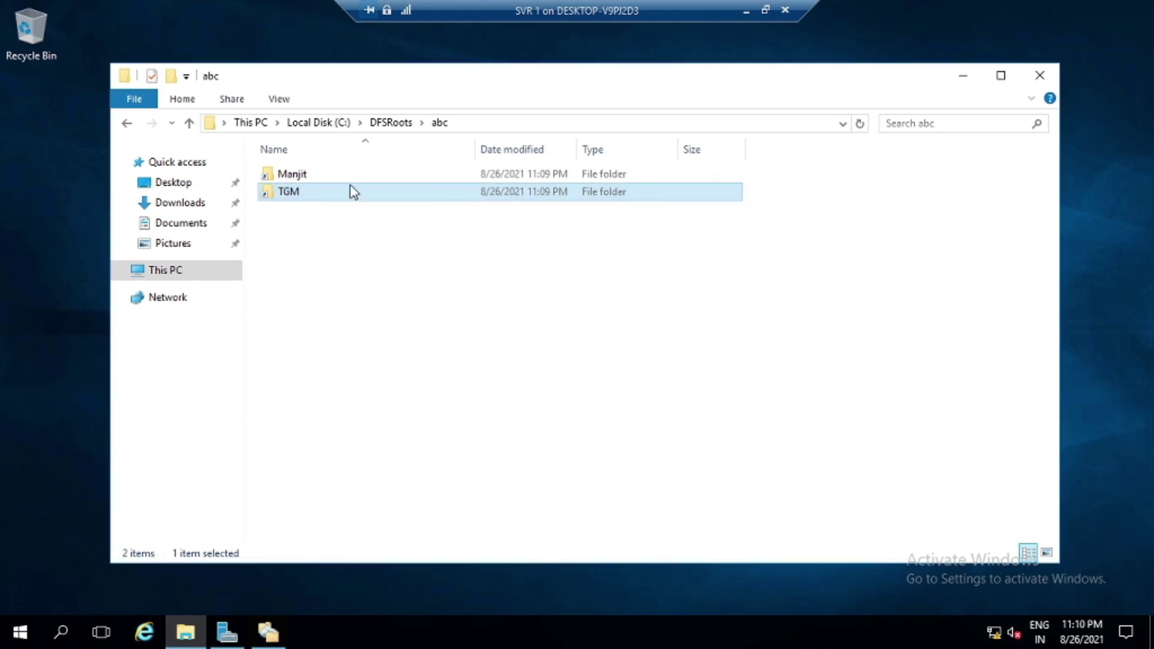
pyautogui.click(386, 122)
pyautogui.click(322, 124)
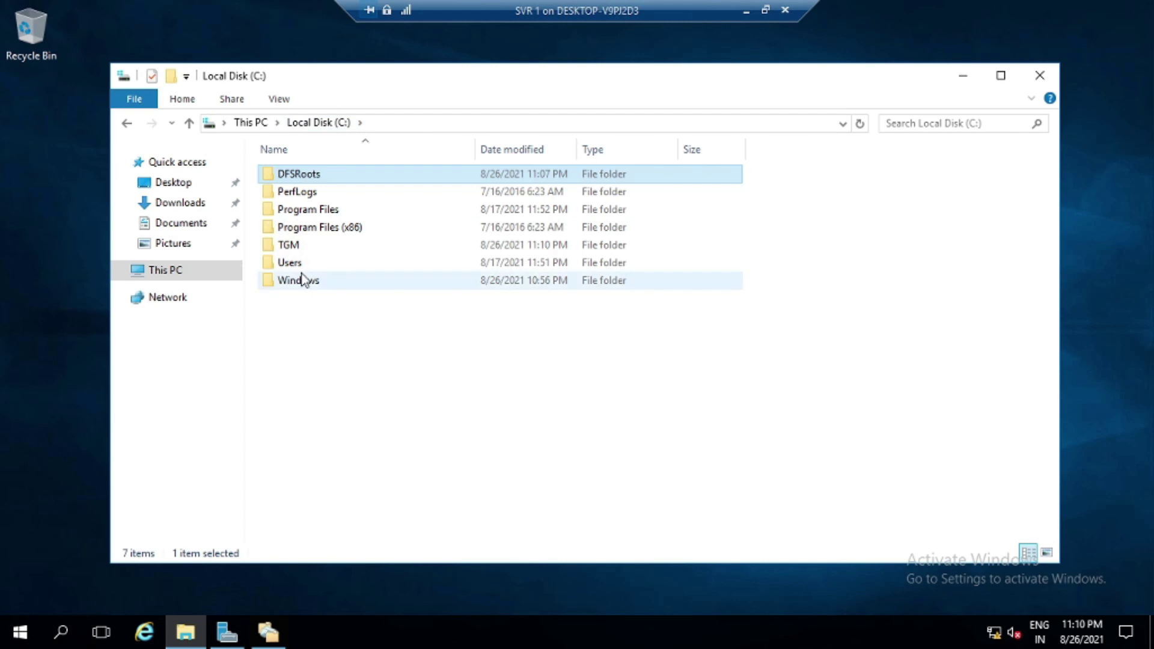
pyautogui.doubleClick(298, 247)
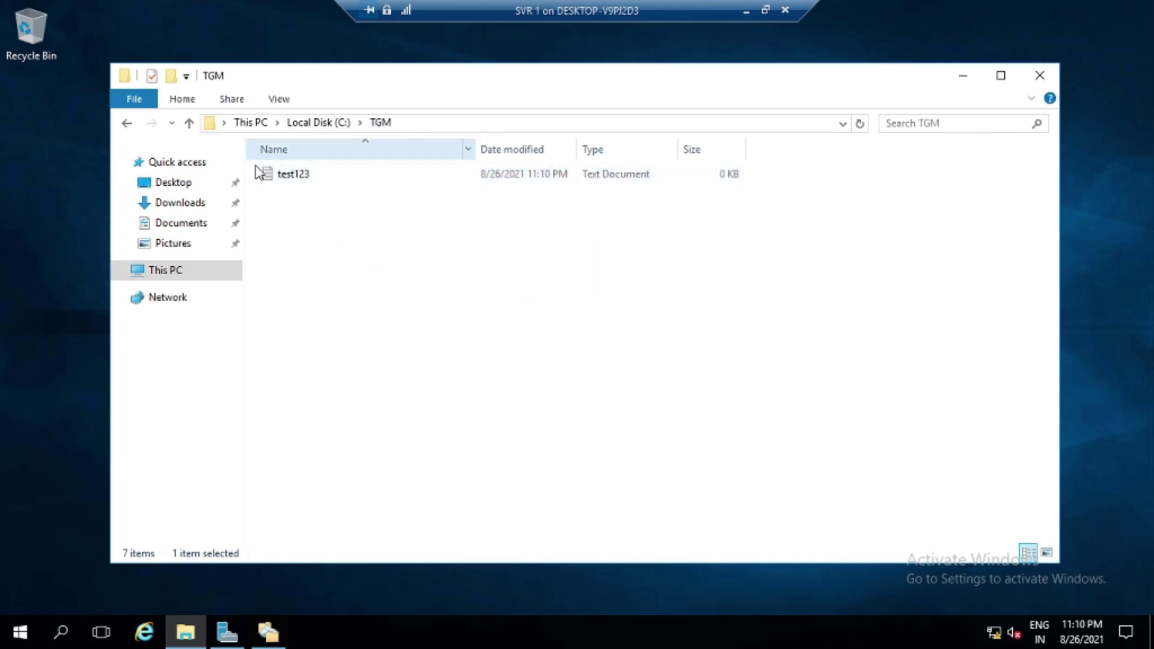